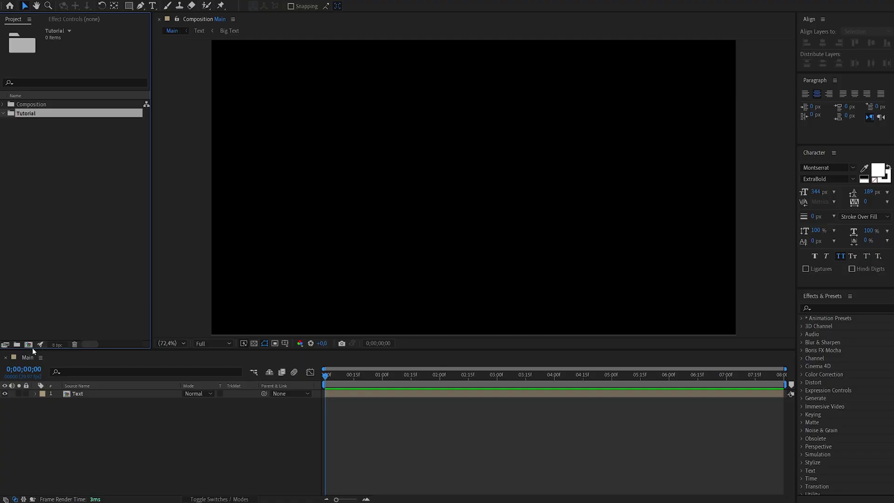
Step: Create a 1920×1080, 30 fps, 8-second composition named Text
left_click(28, 344)
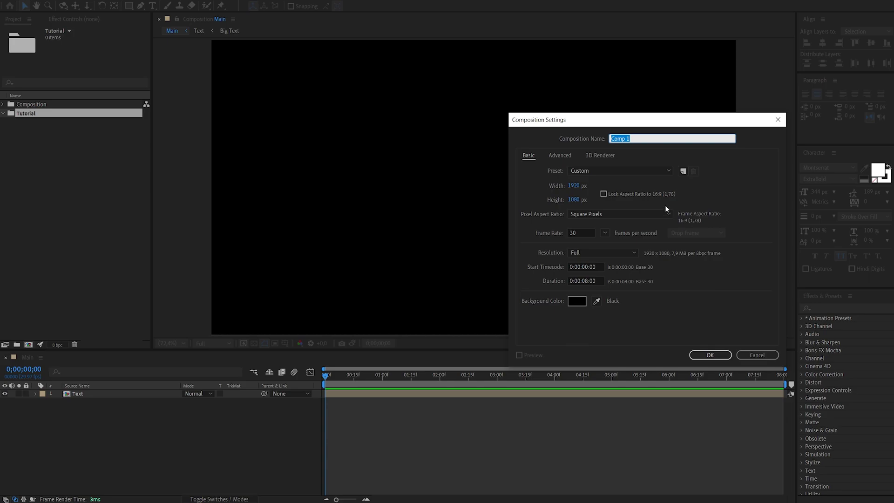
type("Text")
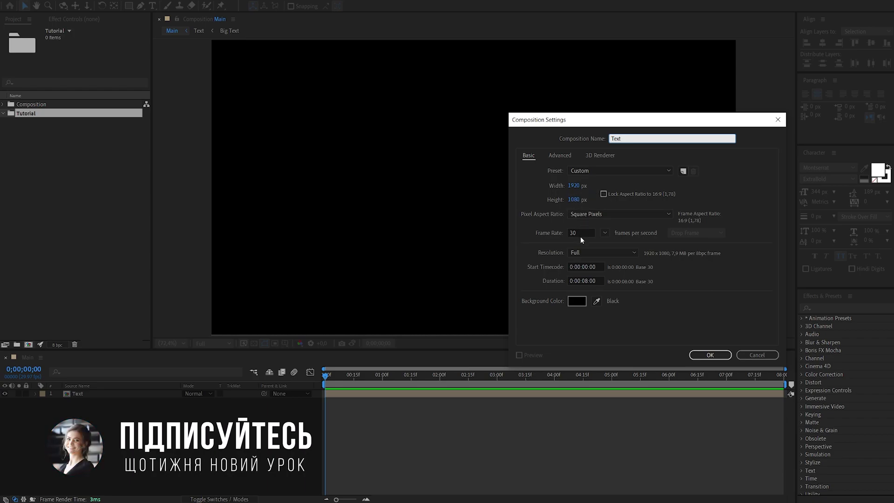
left_click(705, 356)
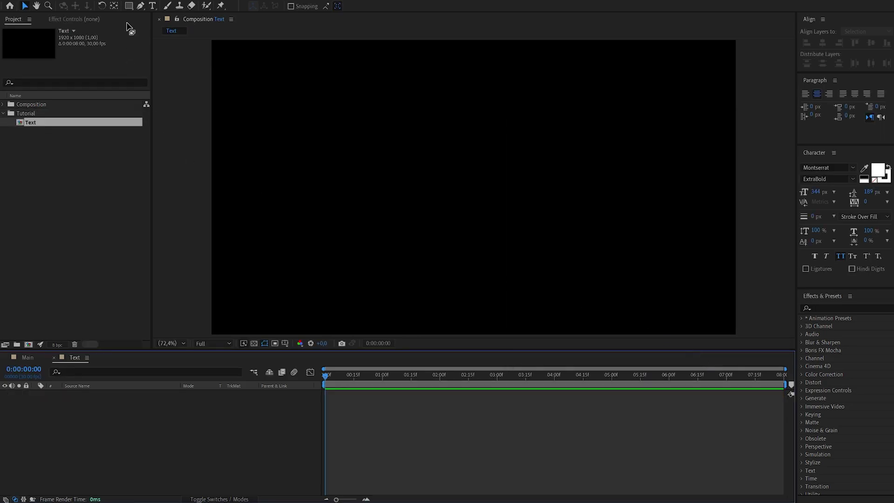
Step: Choose the Horizontal Type Tool and set the font size to 120 px
left_click(153, 6)
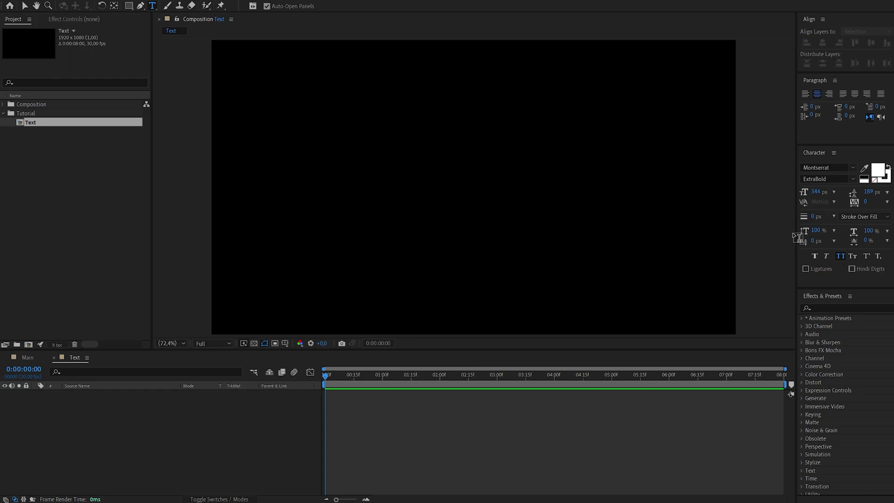
left_click(817, 191)
type("120")
key("Return")
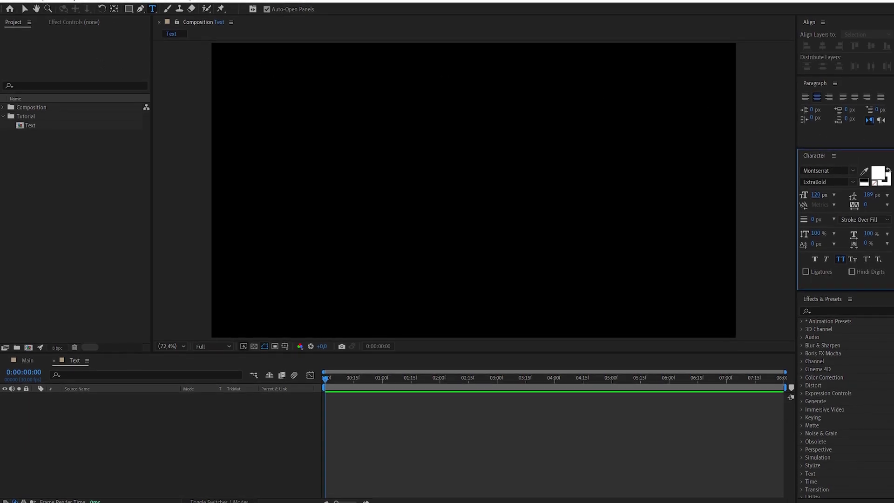
left_click(165, 5)
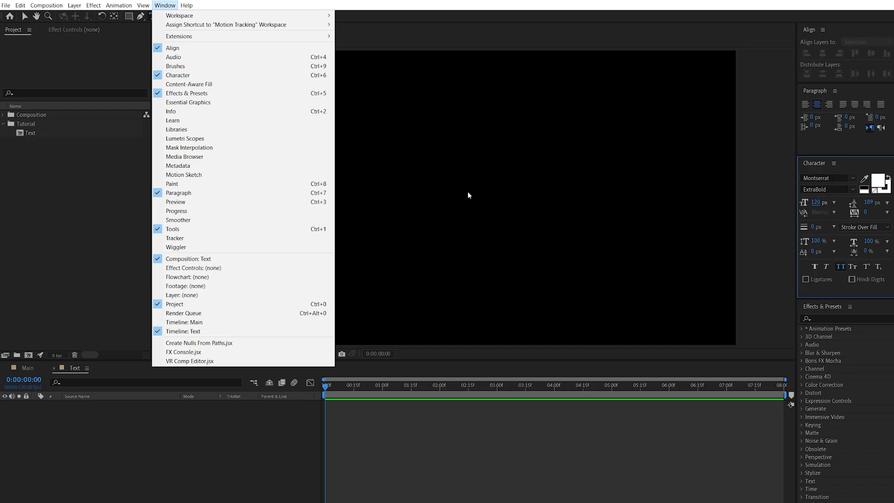
Step: Type the person's full name on the canvas and move it toward the centre
left_click(427, 163)
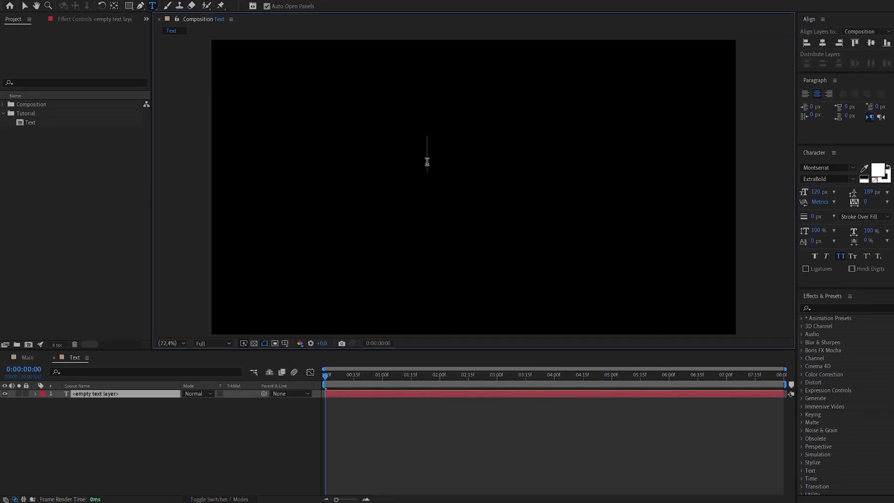
type("максим бон")
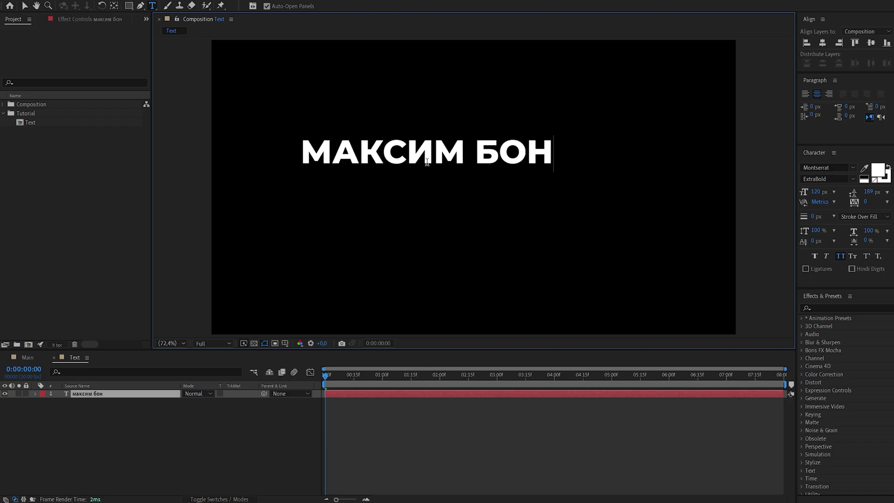
type("даренко")
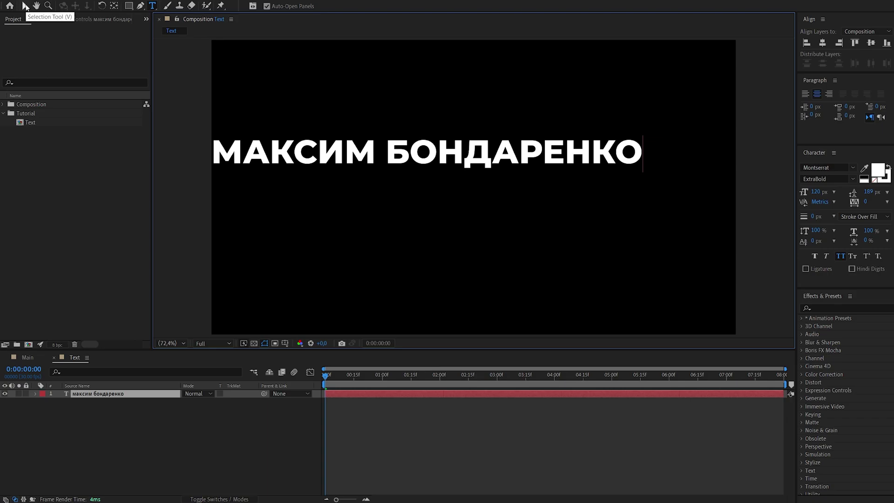
left_click(25, 6)
mouse_move(365, 160)
left_mouse_down()
mouse_move(419, 173)
mouse_move(390, 158)
left_mouse_up()
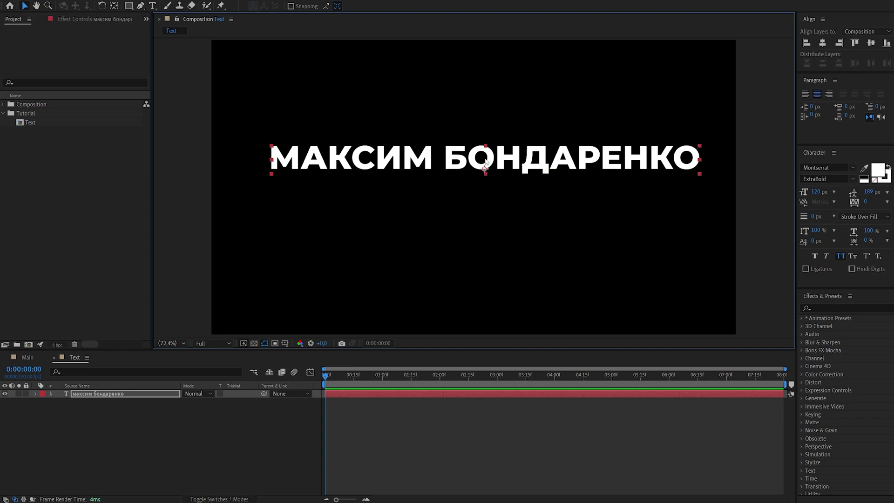
Step: Centre the name's anchor point on the text and the layer in the composition
key("ctrl+alt+Home")
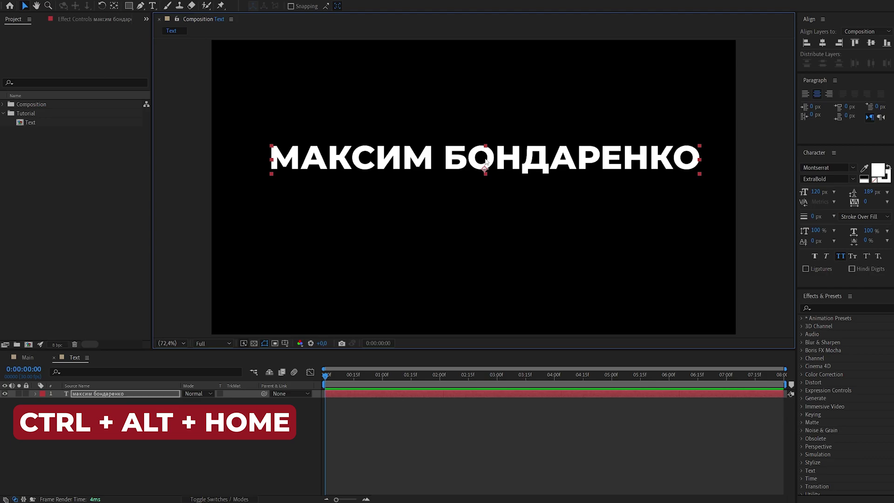
key("ctrl+alt+Home")
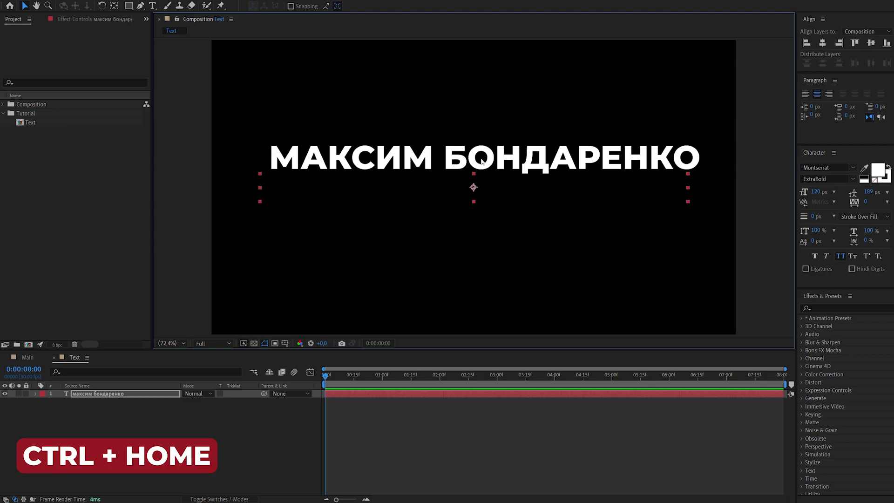
key("ctrl+Home")
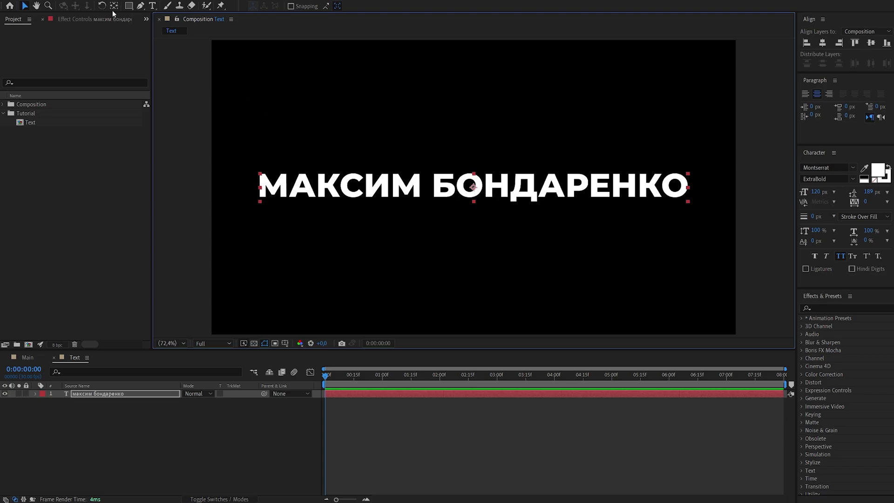
Step: Fine-tune the name's anchor point position with the Pan Behind tool
key("y")
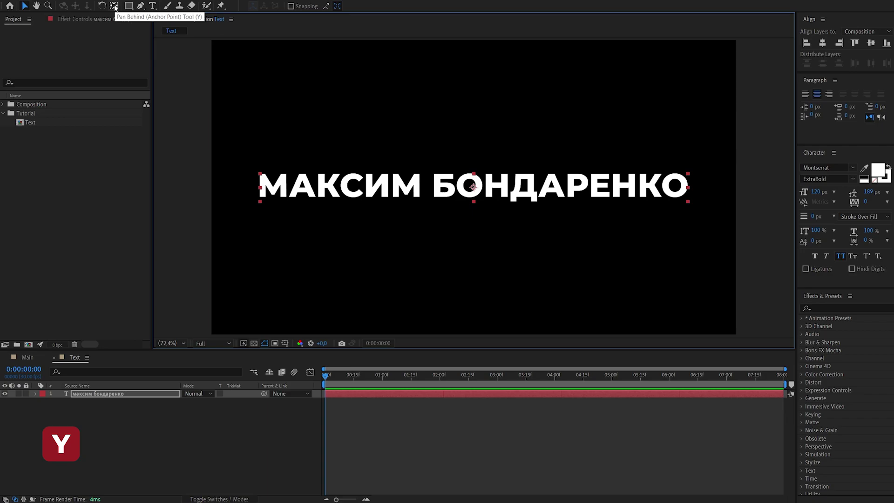
left_click(115, 6)
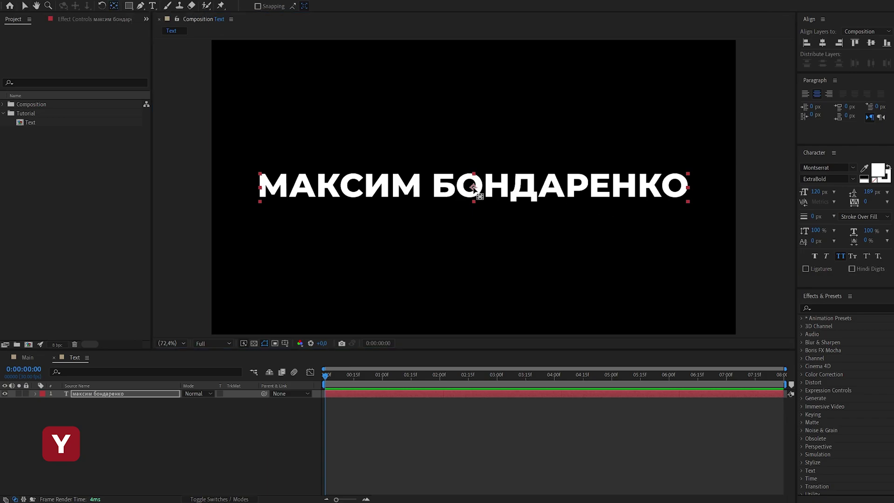
left_click_drag(473, 188, 475, 188)
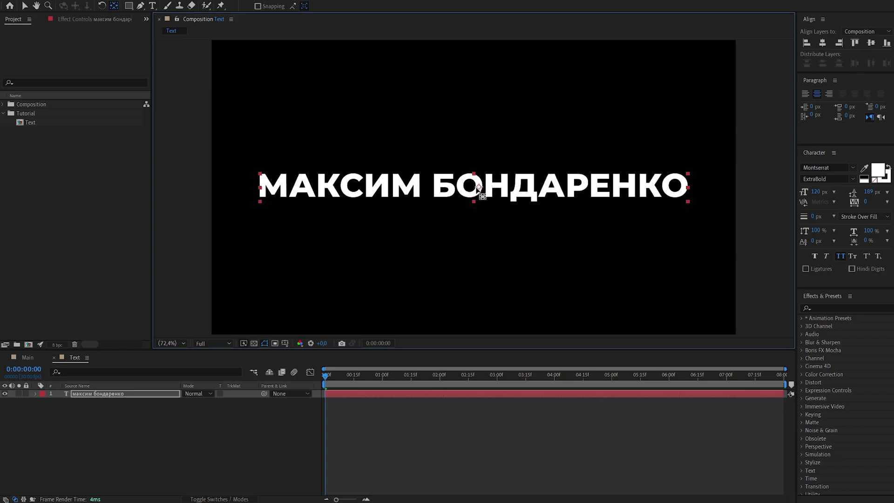
left_click_drag(475, 189, 477, 187)
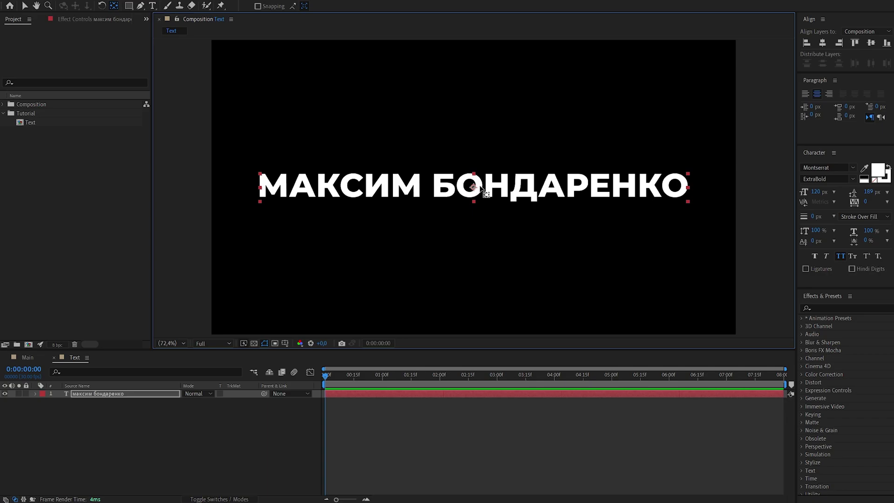
key("v")
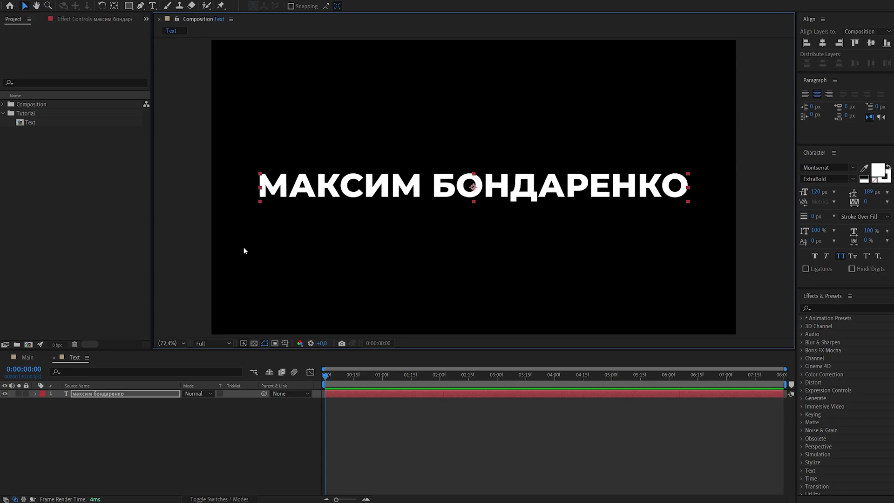
Step: Turn on the grid overlay in the composition viewer
left_click(285, 343)
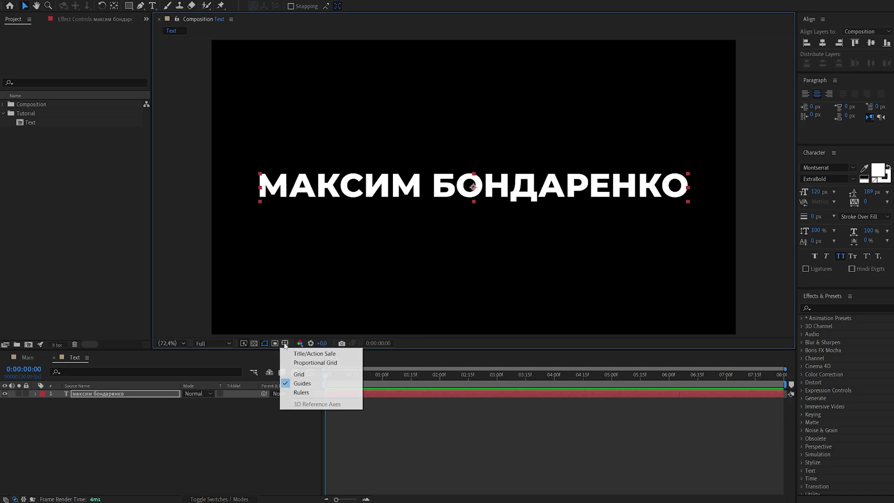
left_click(307, 373)
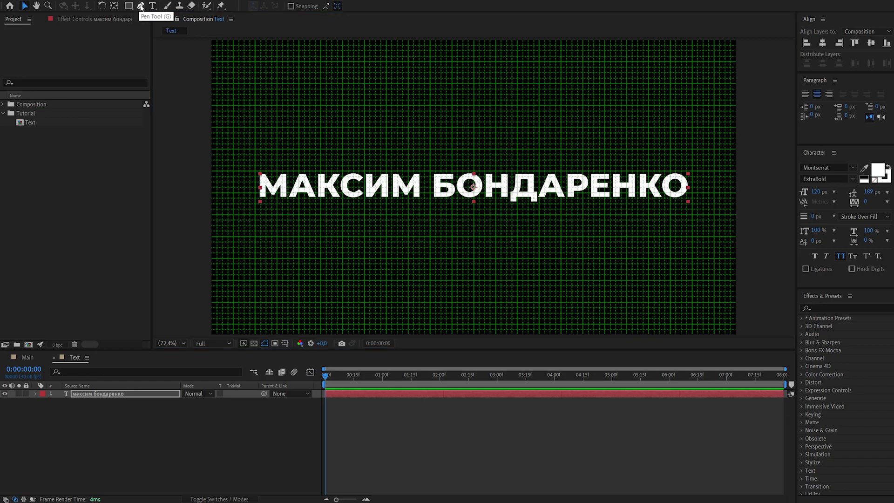
left_click(141, 6)
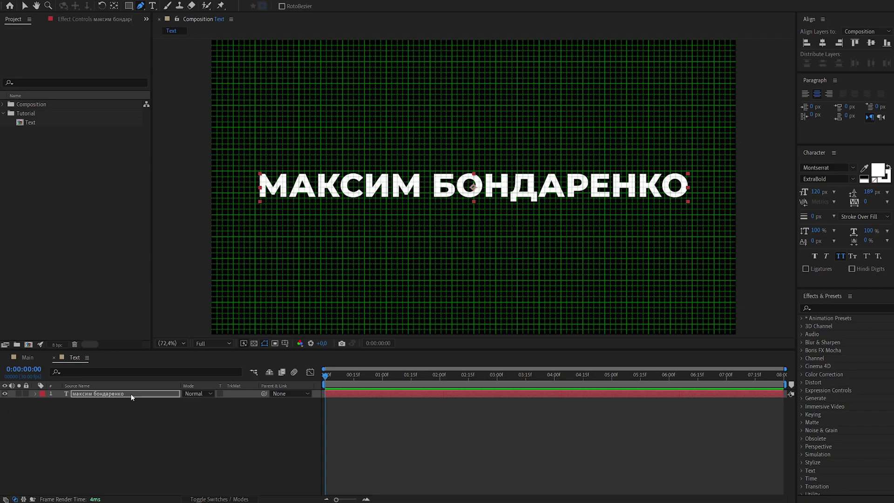
Step: Create an empty Shape Layer 1 with no fill and a 10 px stroke width
left_click(181, 433)
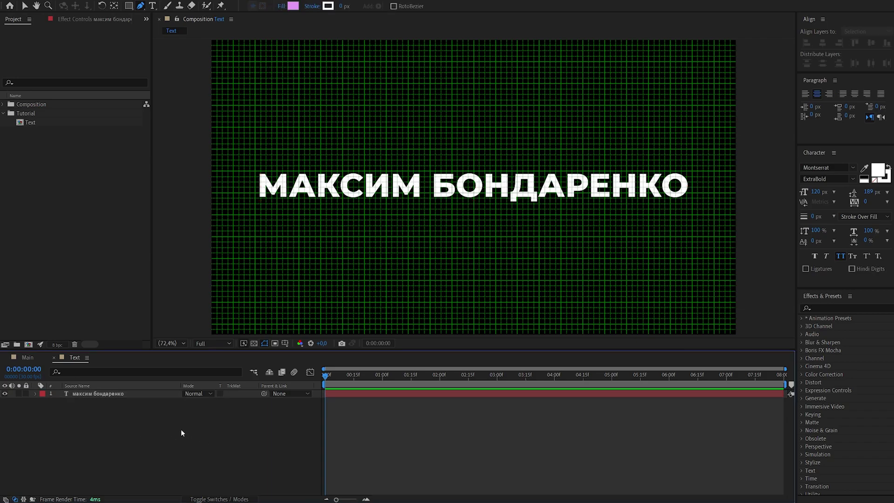
key("F2")
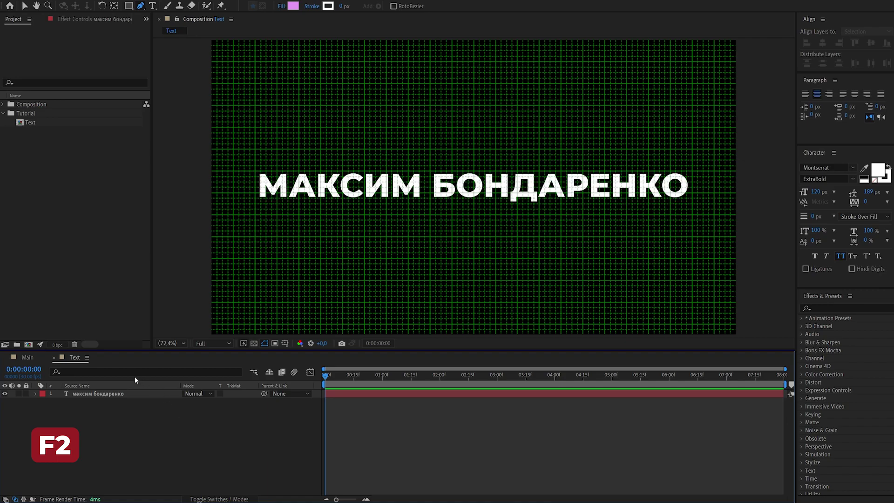
left_click(331, 80)
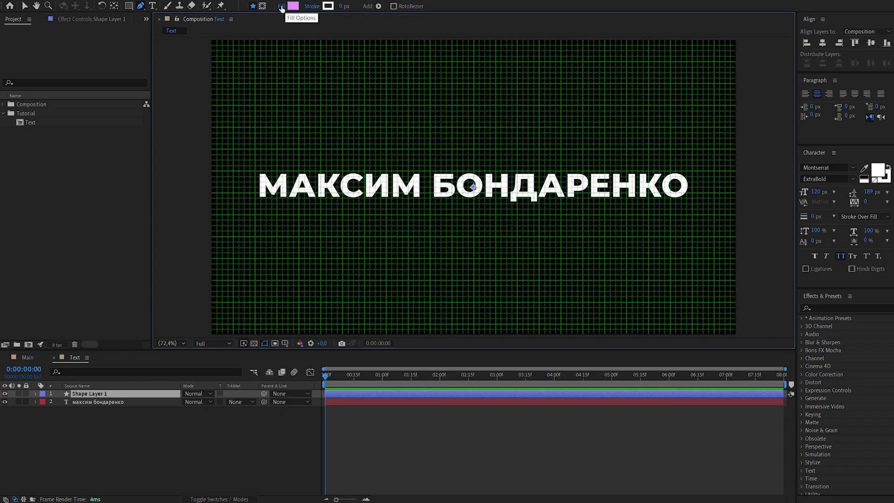
left_click(282, 6)
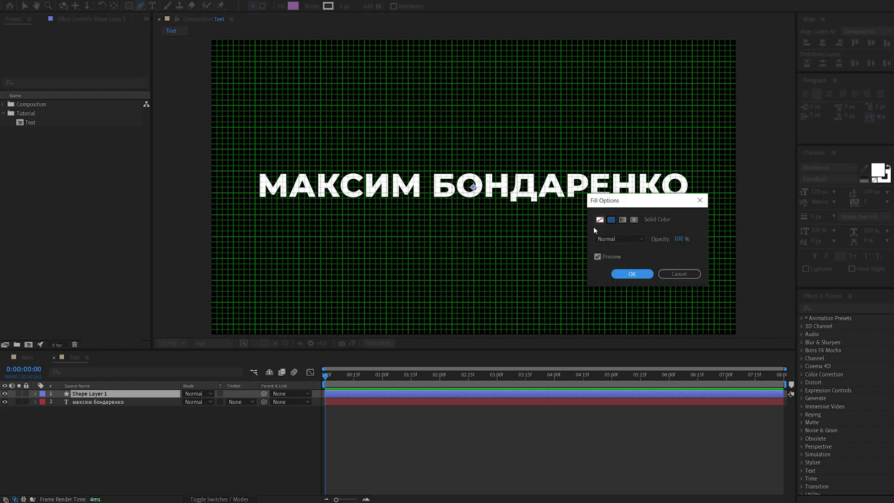
left_click(600, 220)
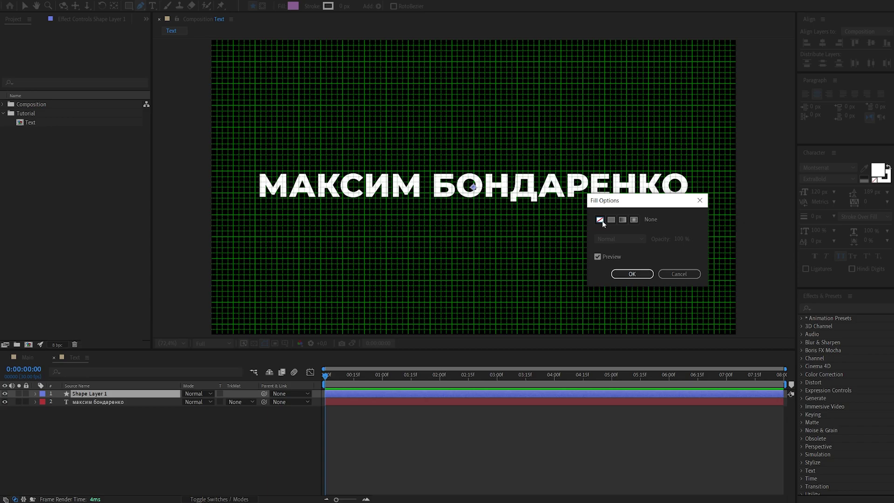
left_click(633, 274)
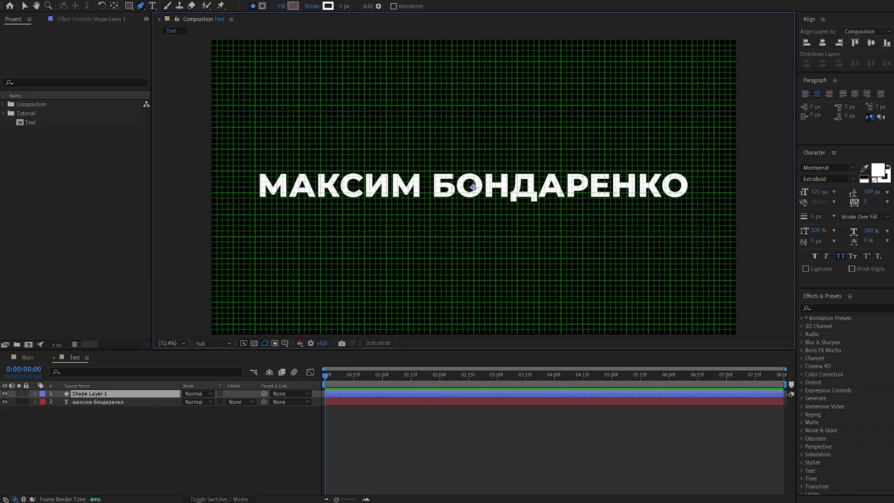
left_click(344, 6)
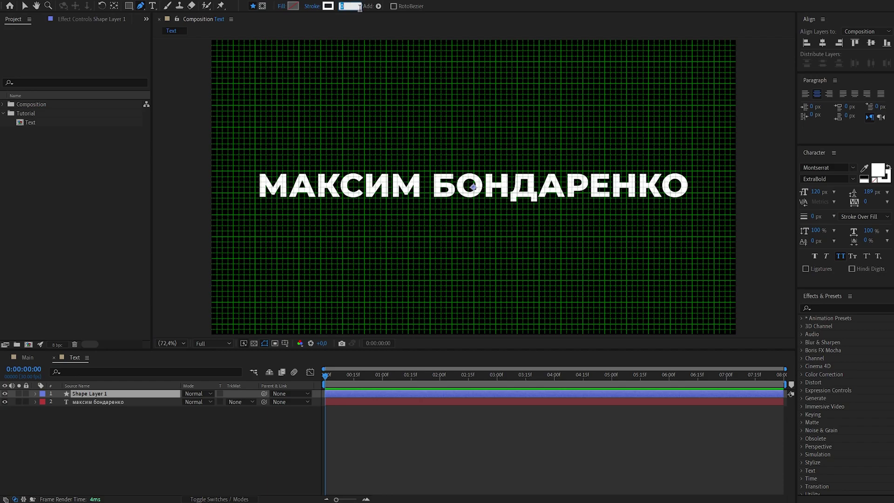
type("10")
Step: Draw a closed four-corner rectangle around the name with a 10 px white stroke
left_click(233, 155)
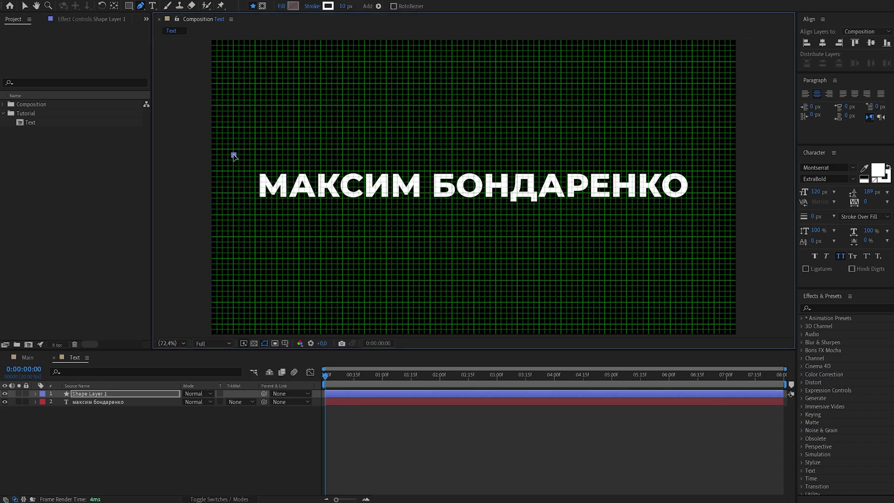
left_click(709, 155)
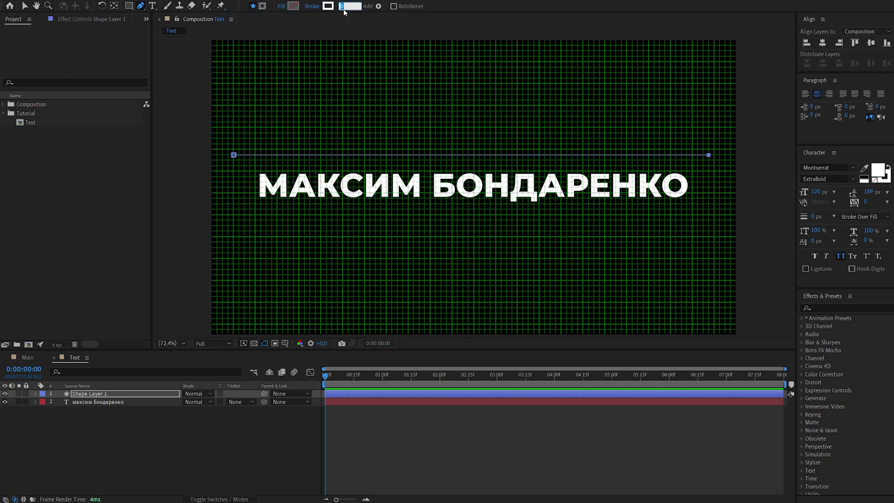
type("10")
key("Return")
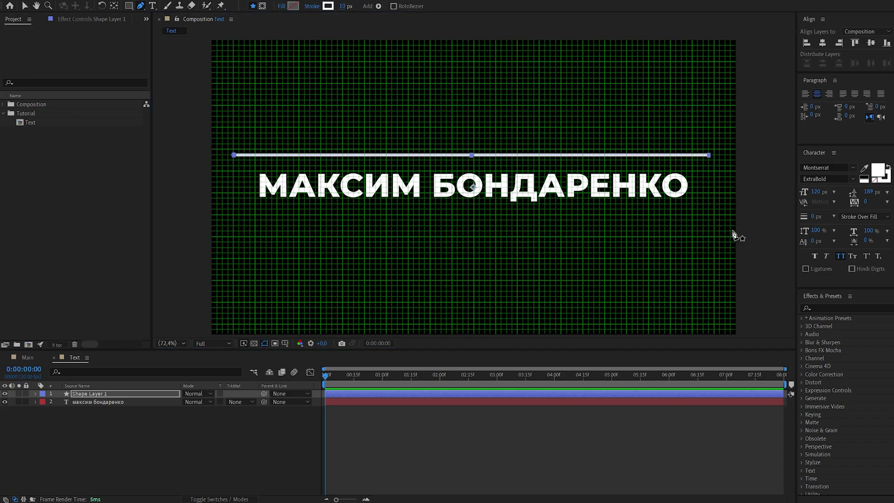
left_click(711, 223)
left_click(708, 217)
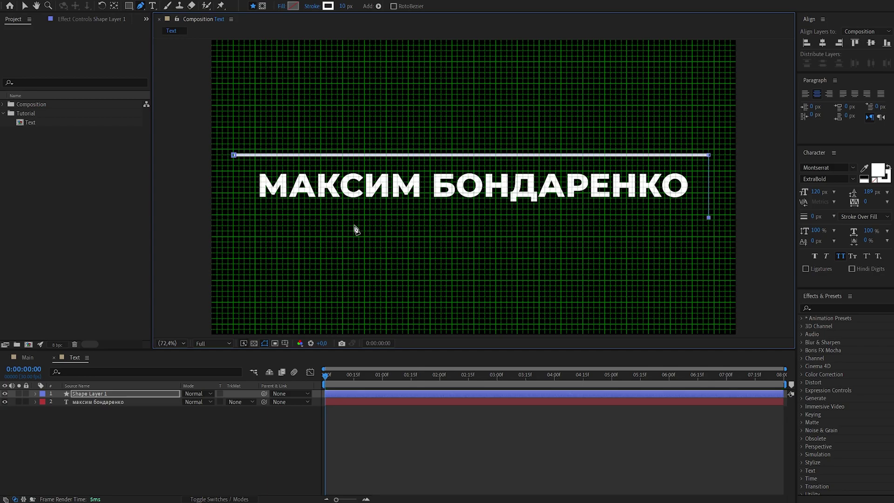
left_click(234, 217)
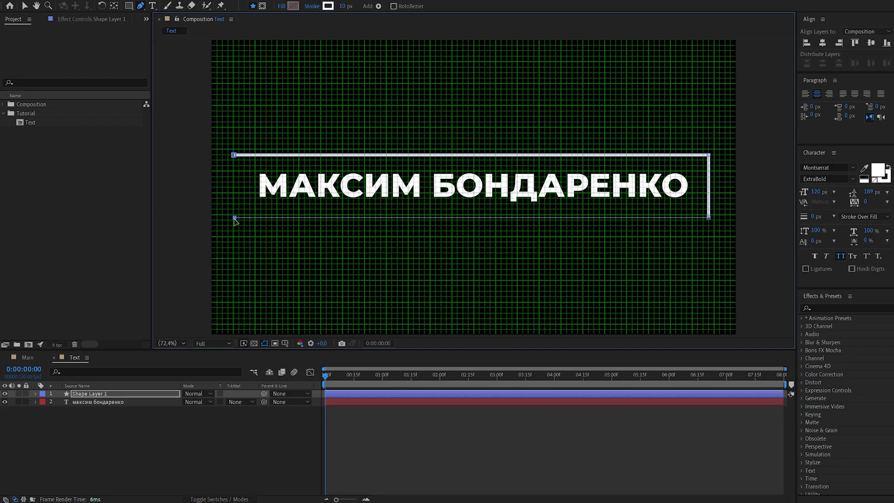
left_click(235, 156)
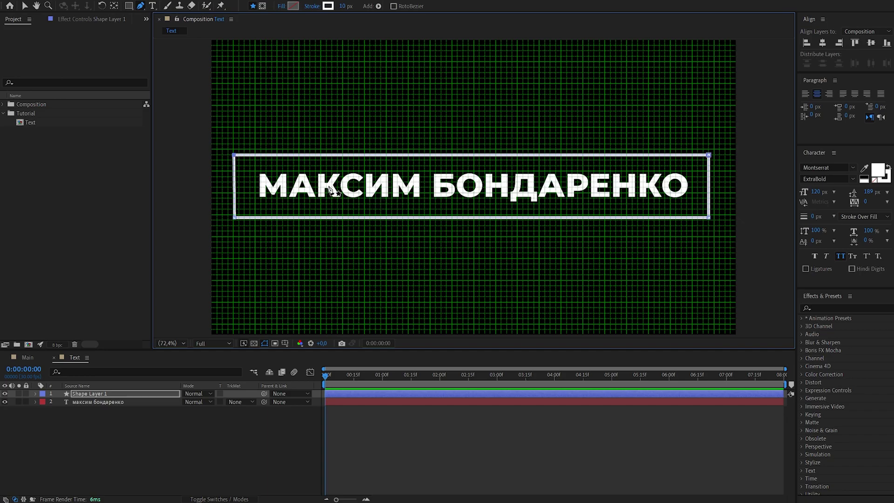
scroll(331, 189, "up", 2)
scroll(330, 189, "up", 3)
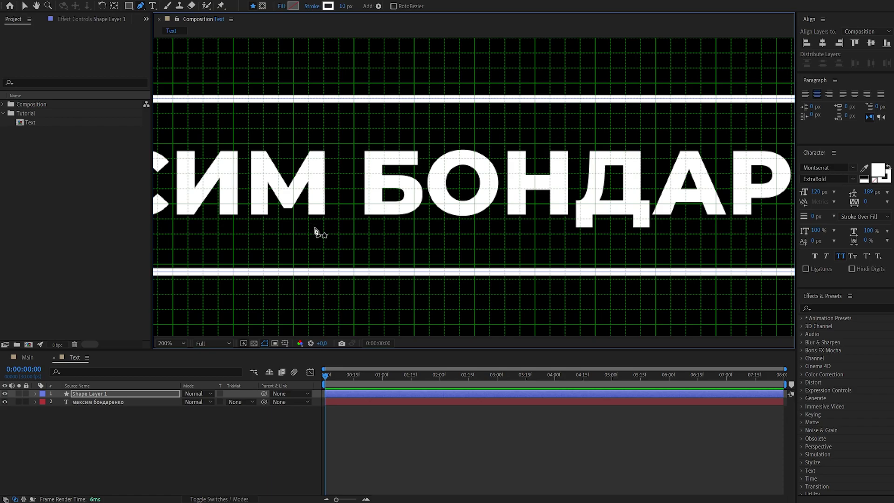
Step: Zoom and pan in on the frame's left side to inspect its corners
key("space")
left_click_drag(382, 231, 609, 248)
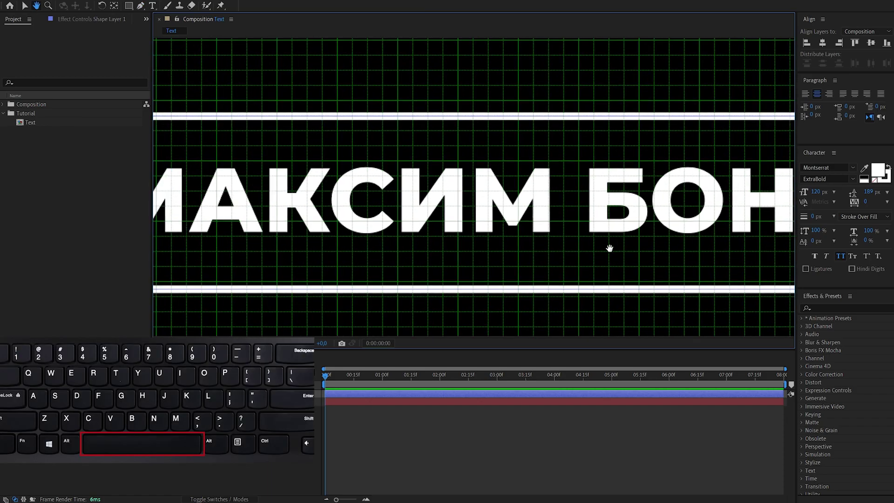
left_click_drag(315, 271, 605, 266)
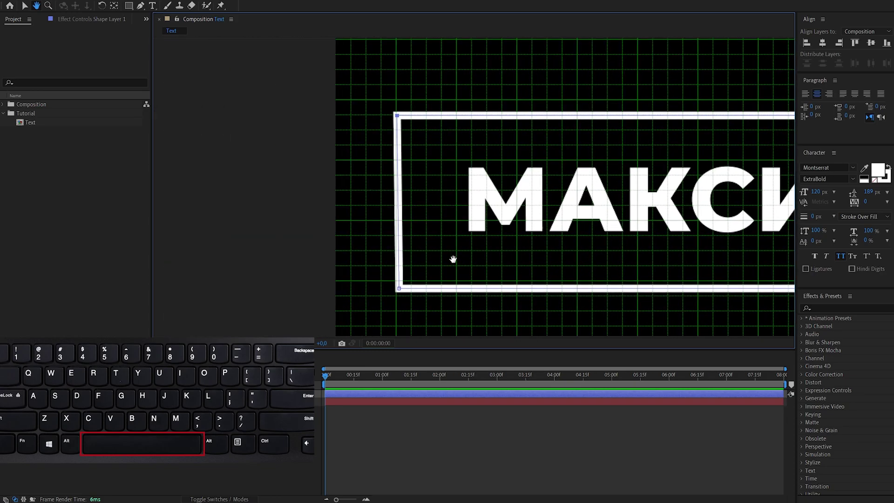
left_click_drag(454, 259, 437, 251)
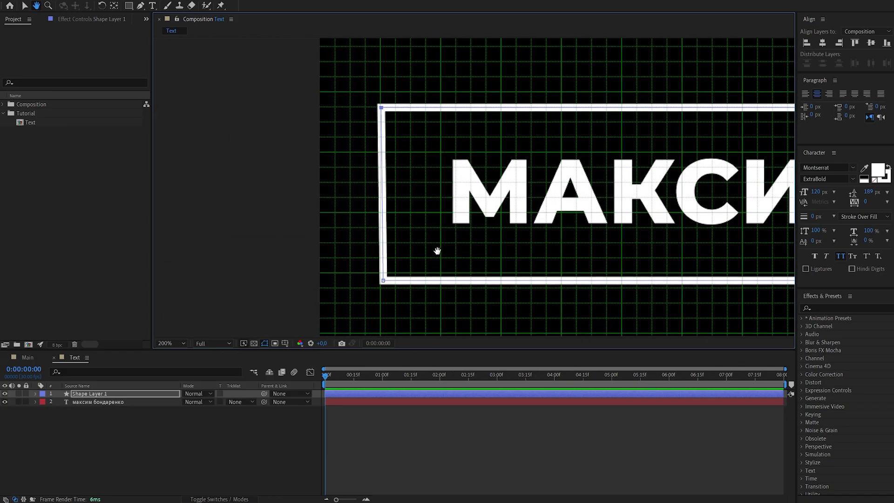
key("g")
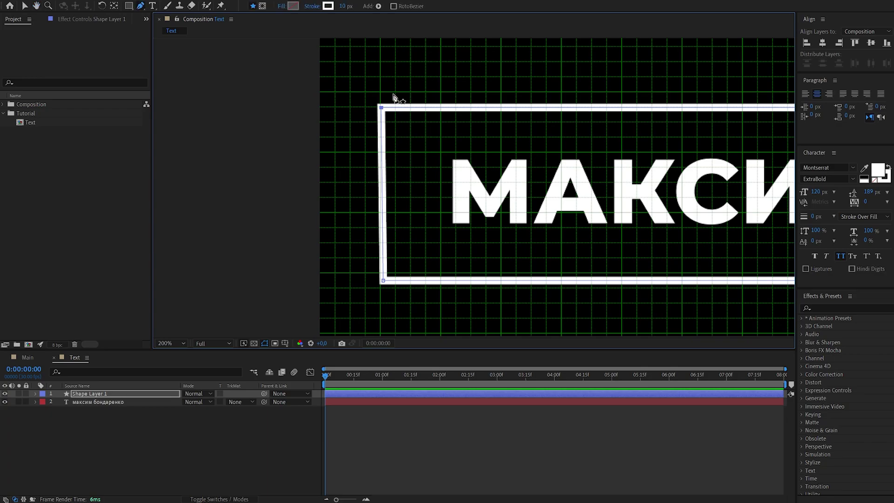
key("period")
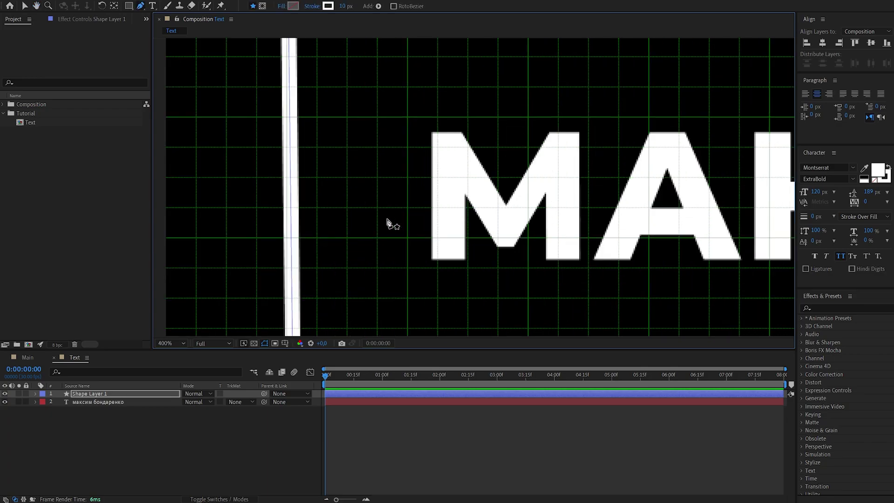
key("comma")
key("period")
key("space")
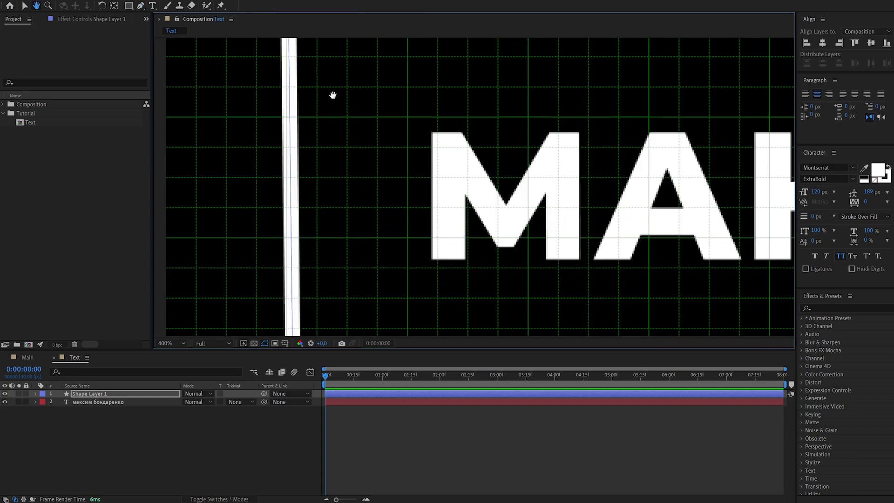
left_click_drag(333, 96, 420, 114)
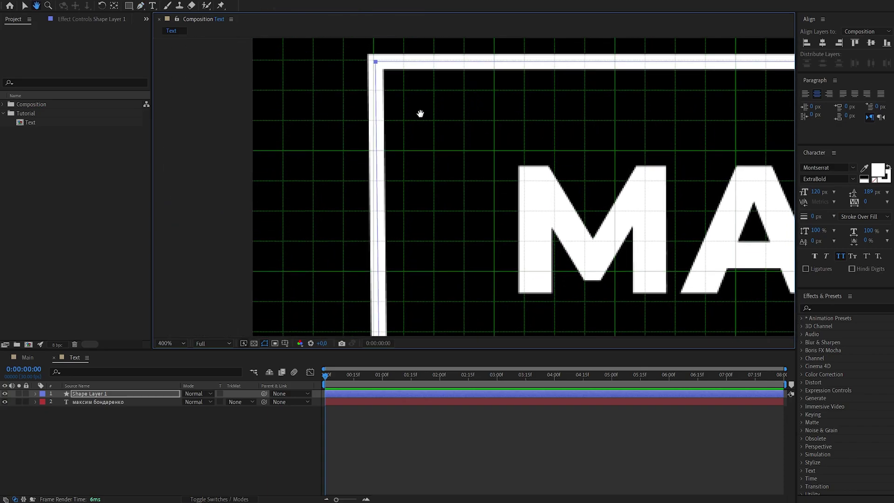
scroll(420, 88, "down", 2)
scroll(417, 138, "down", 2)
scroll(441, 172, "down", 3)
scroll(430, 199, "down", 1)
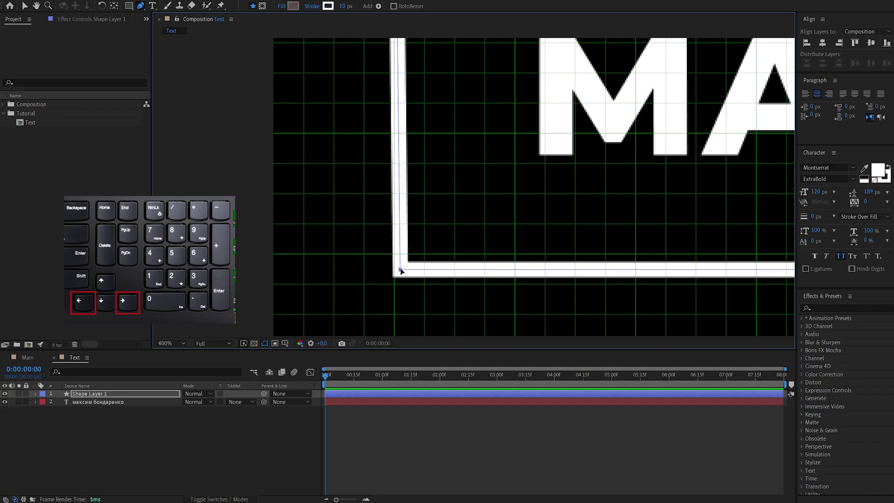
Step: Nudge the bottom-left vertex left until it aligns with the top-left corner
key("Left")
key("Right")
key("Left")
key("Left")
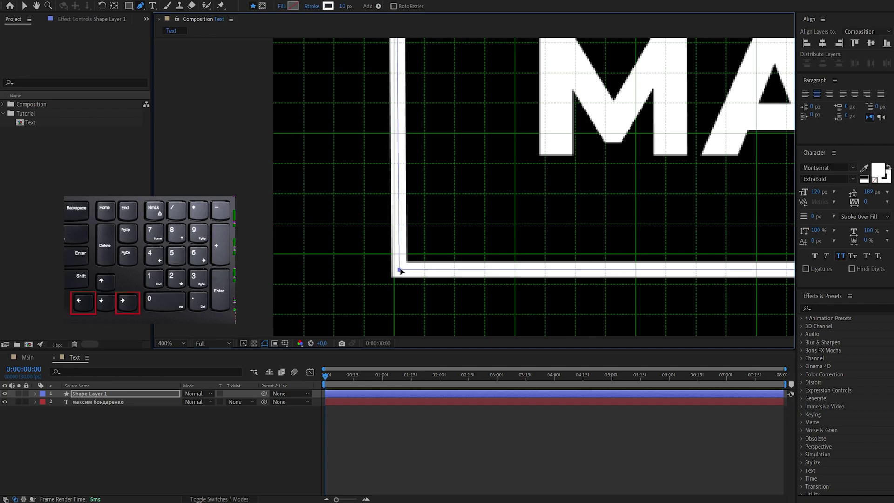
key("Left")
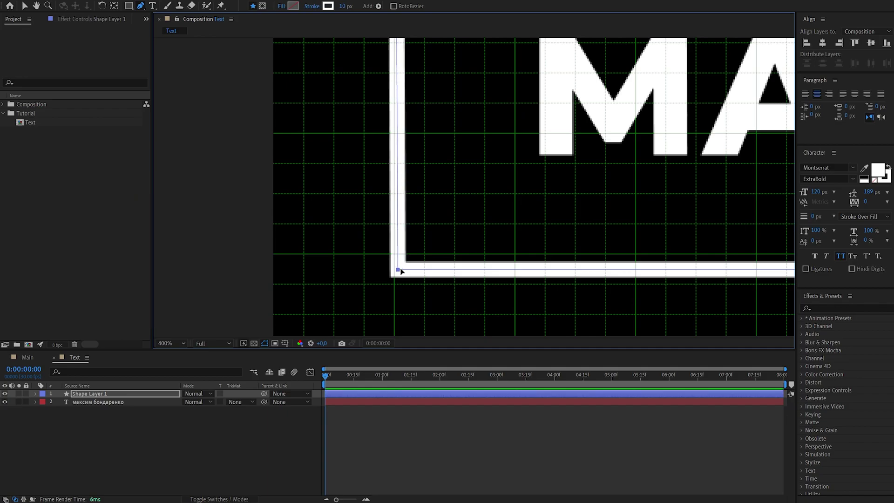
key("Left")
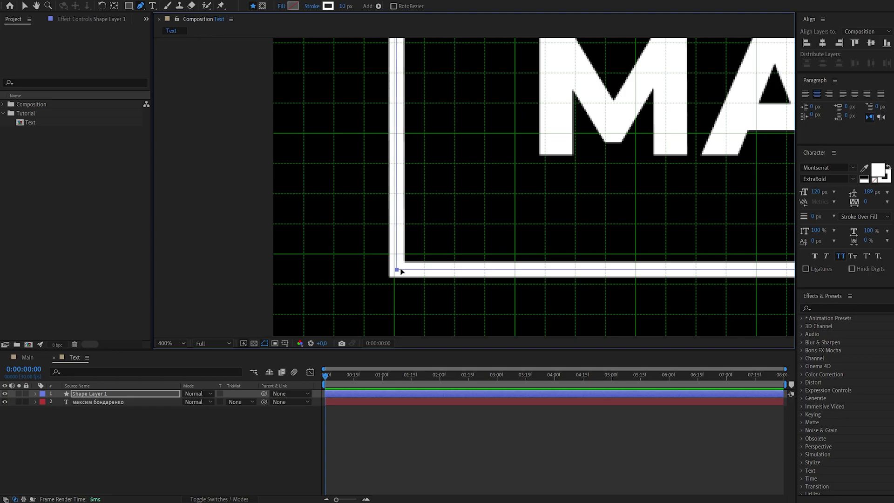
key("h")
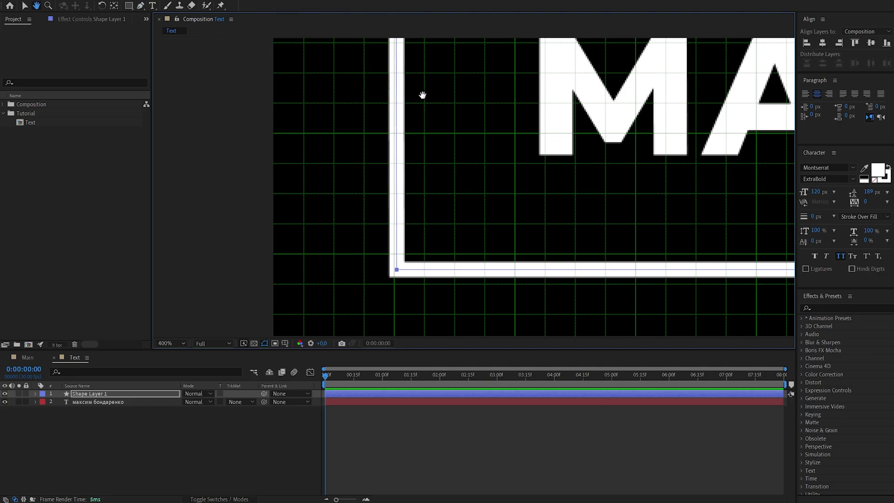
mouse_move(422, 88)
left_mouse_down()
mouse_move(416, 287)
mouse_move(407, 86)
left_mouse_up()
left_click_drag(419, 201, 378, 186)
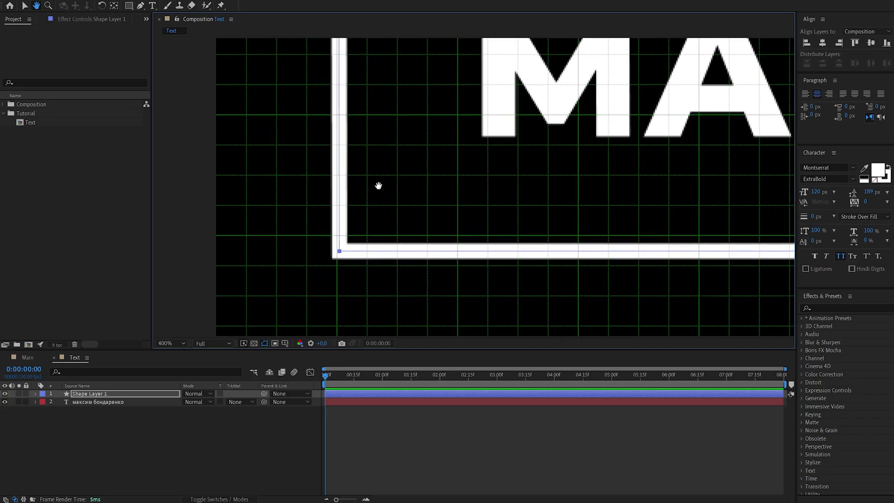
key("g")
key("comma")
key("comma")
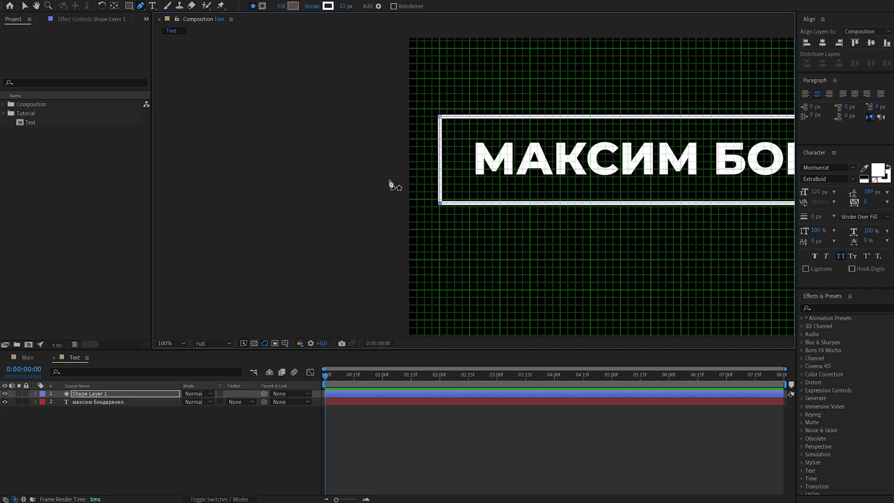
key("comma")
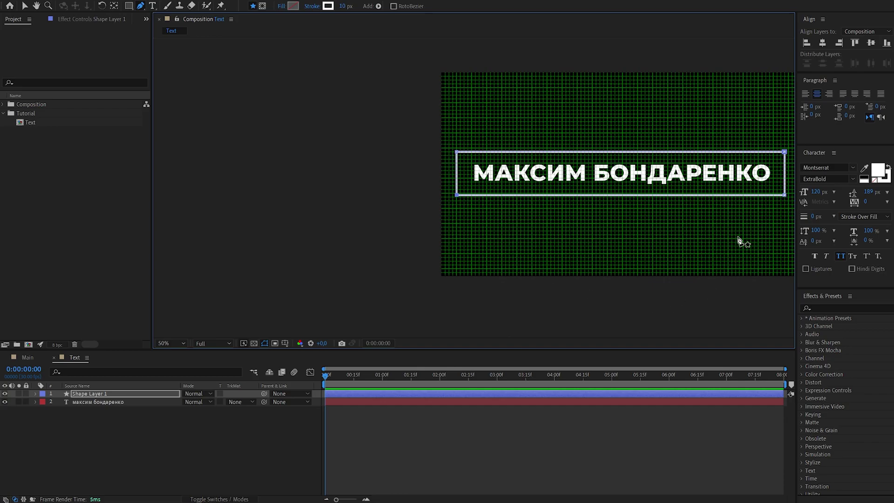
left_click(183, 343)
Step: Fit the composition in the viewer and hide the grid overlay
left_click(182, 176)
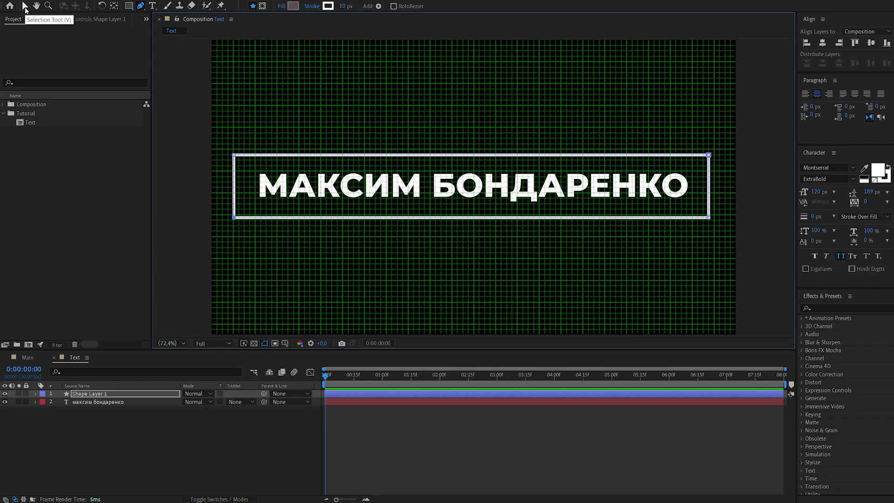
left_click(25, 7)
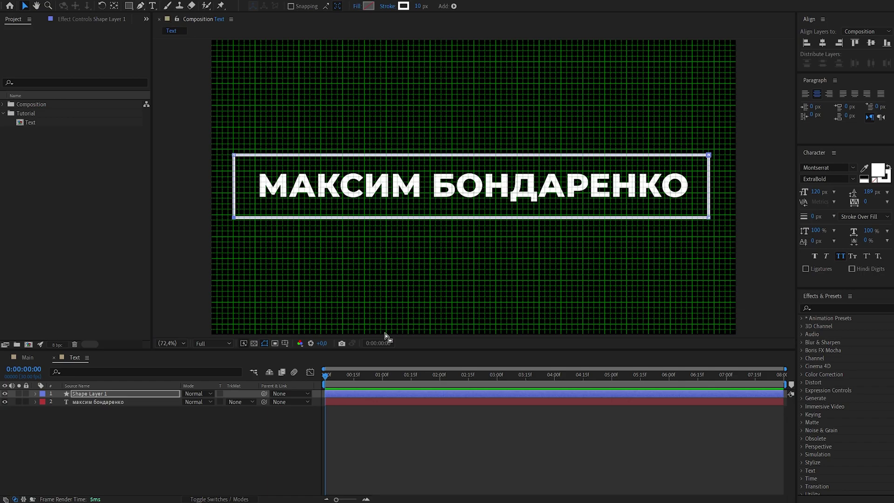
left_click(285, 344)
left_click(302, 375)
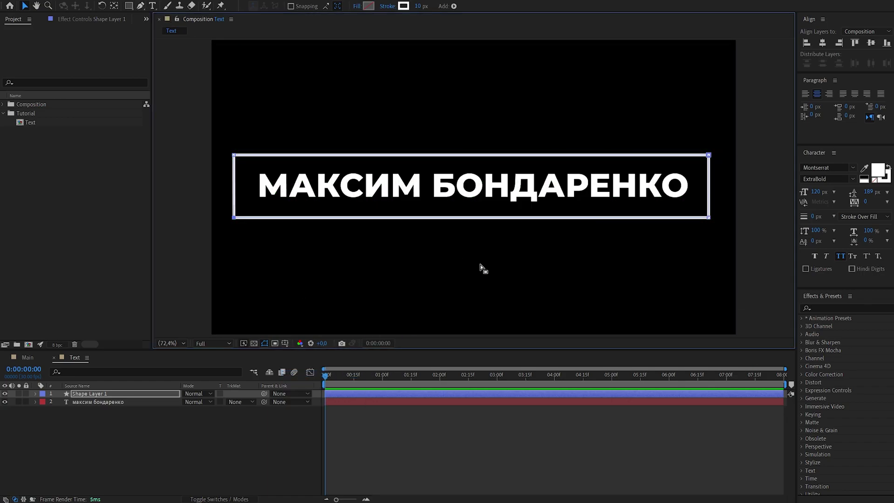
Step: Centre Shape Layer 1's anchor point and position it in the composition
left_click(123, 394)
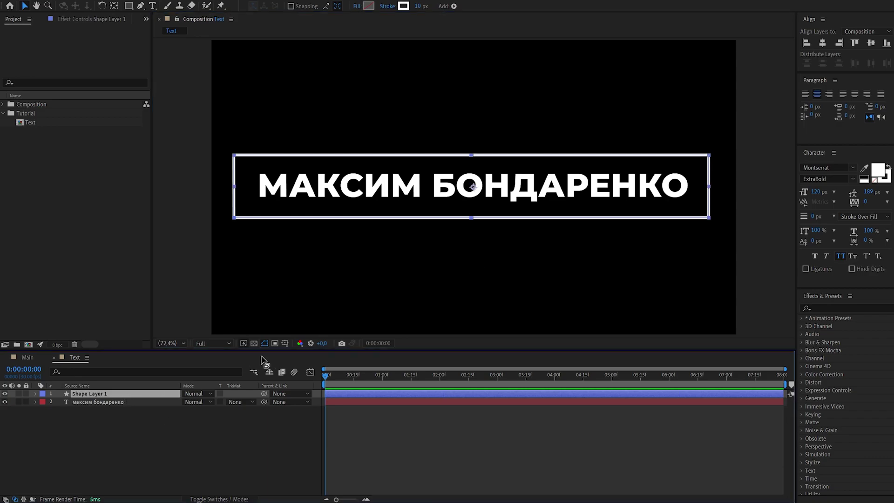
key("ctrl+alt+Home")
key("ctrl+Home")
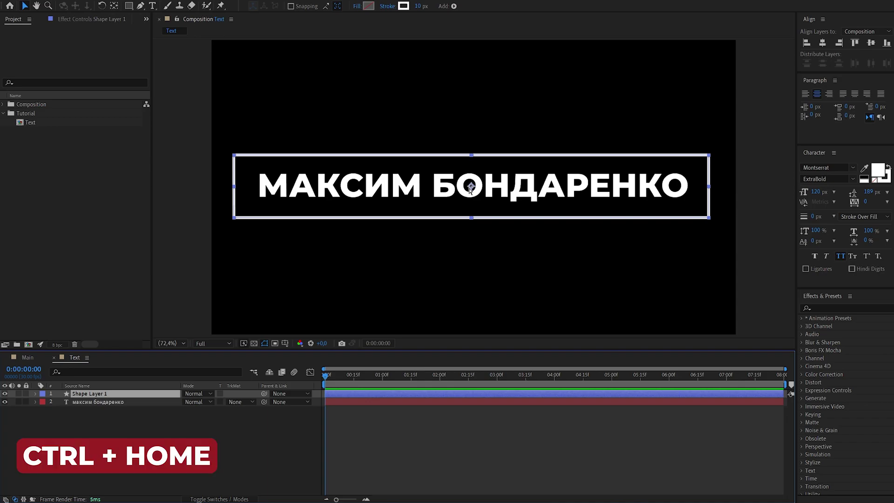
left_click_drag(471, 190, 473, 191)
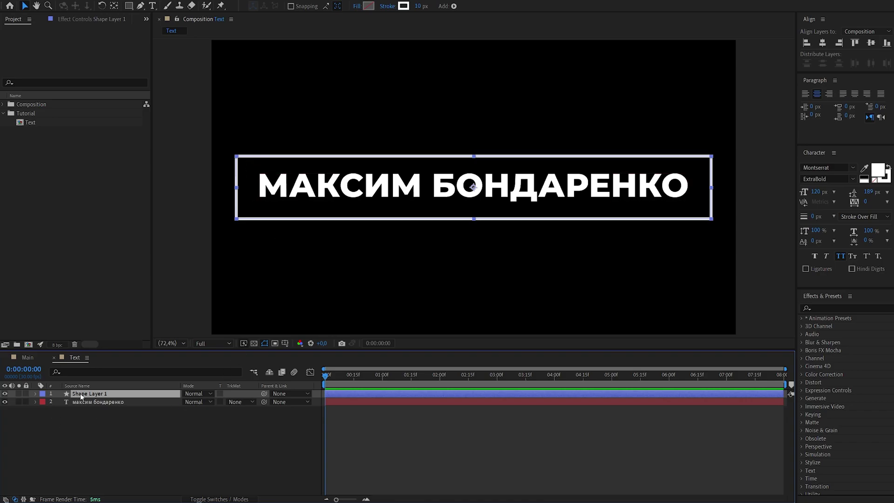
Step: Add Trim Paths to Shape Layer 1 and expand its settings
left_click(35, 394)
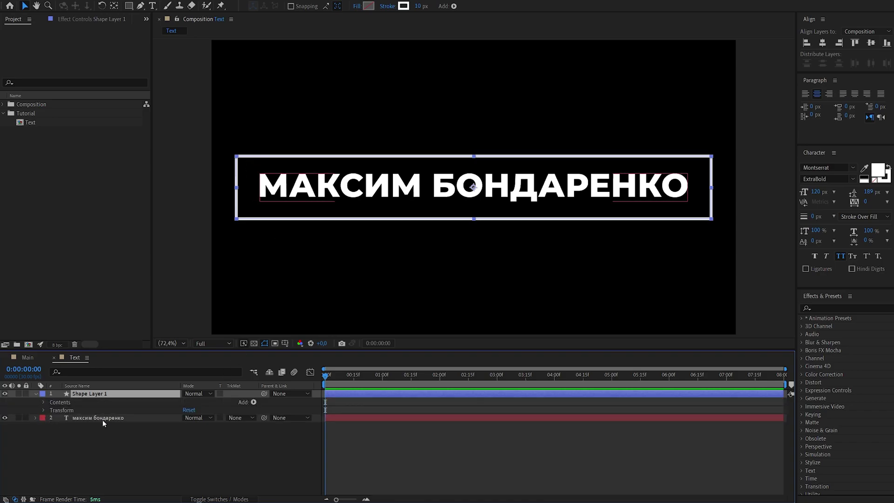
left_click(253, 403)
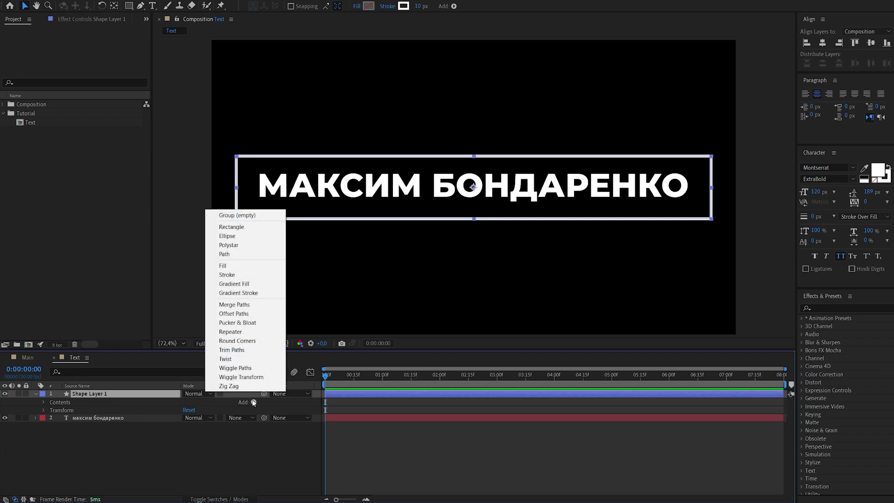
left_click(238, 350)
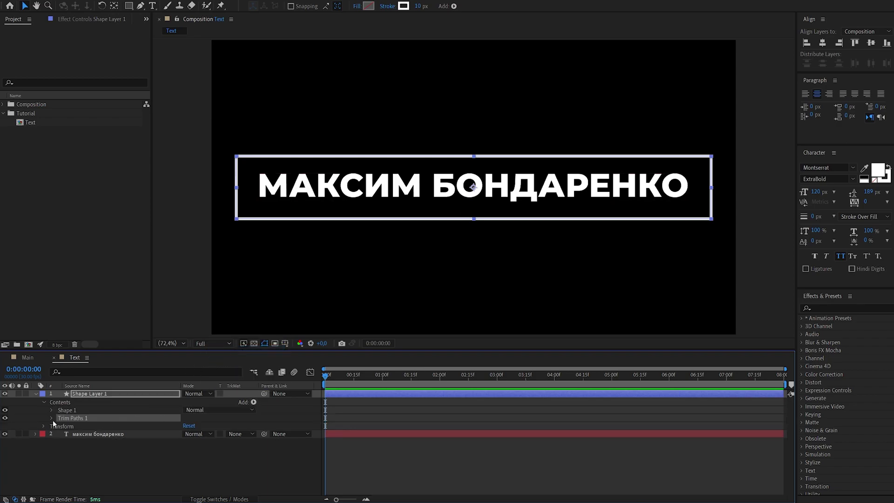
left_click(51, 418)
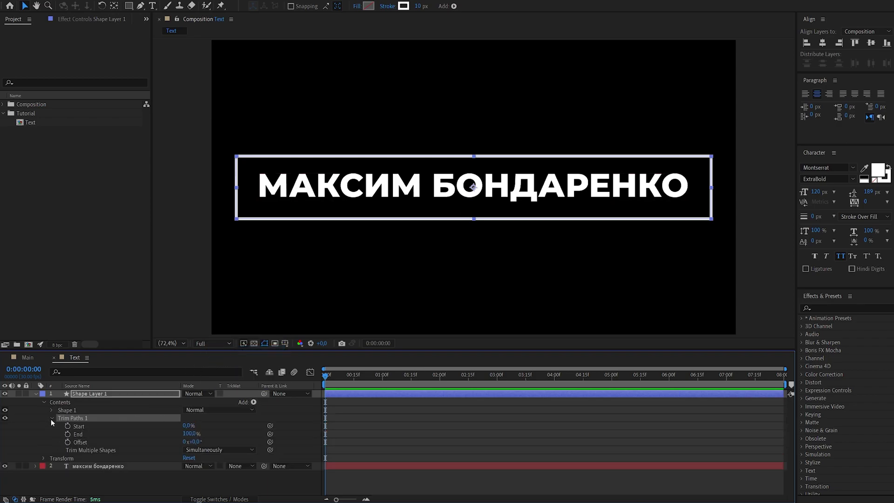
Step: Keyframe Trim Paths Start at 0% at 1:00 and 100% at 0:00
left_click(382, 377)
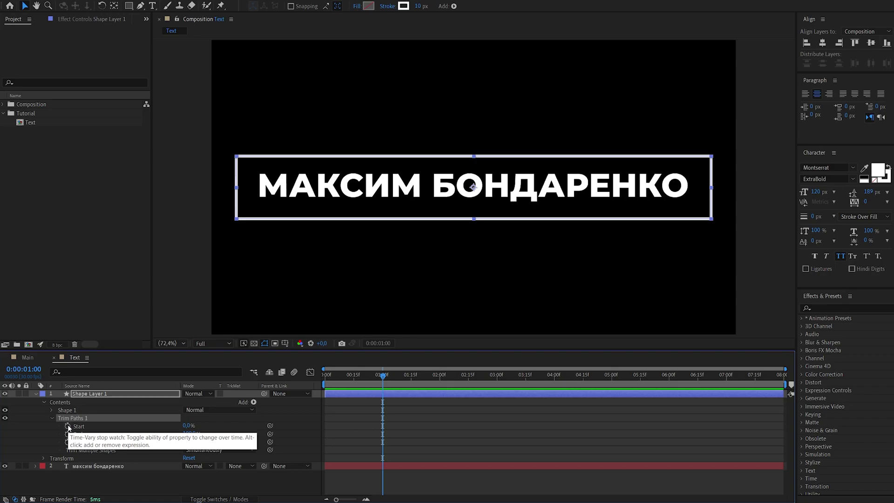
left_click(68, 427)
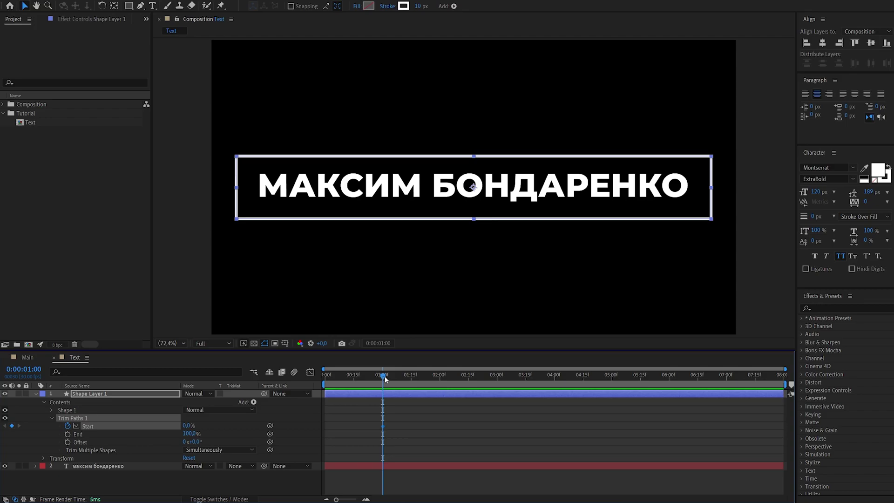
left_click_drag(386, 380, 318, 382)
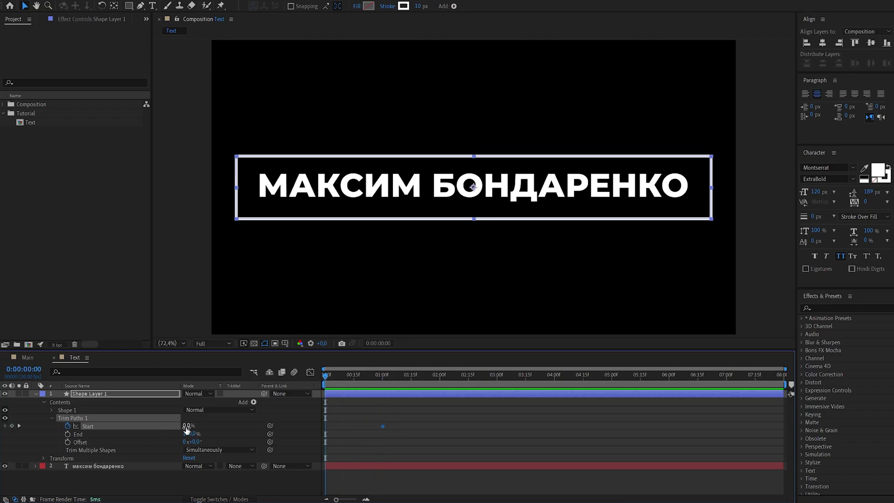
left_click_drag(186, 425, 245, 425)
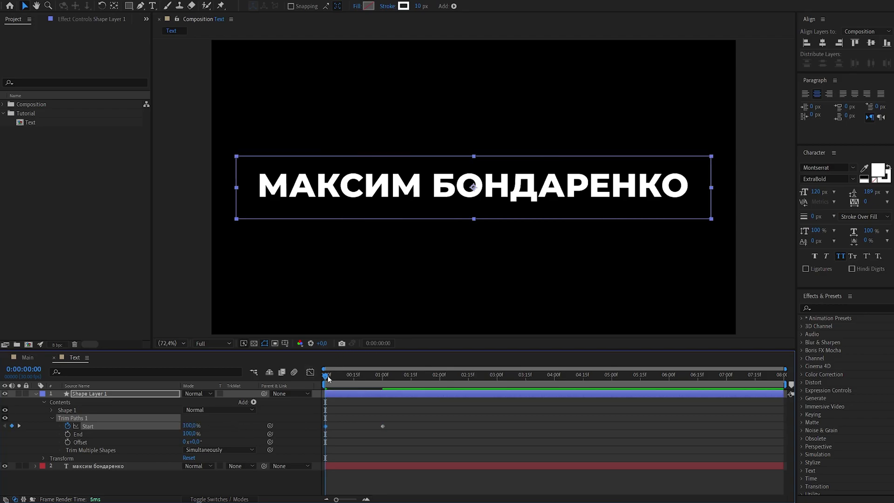
left_click_drag(329, 376, 359, 378)
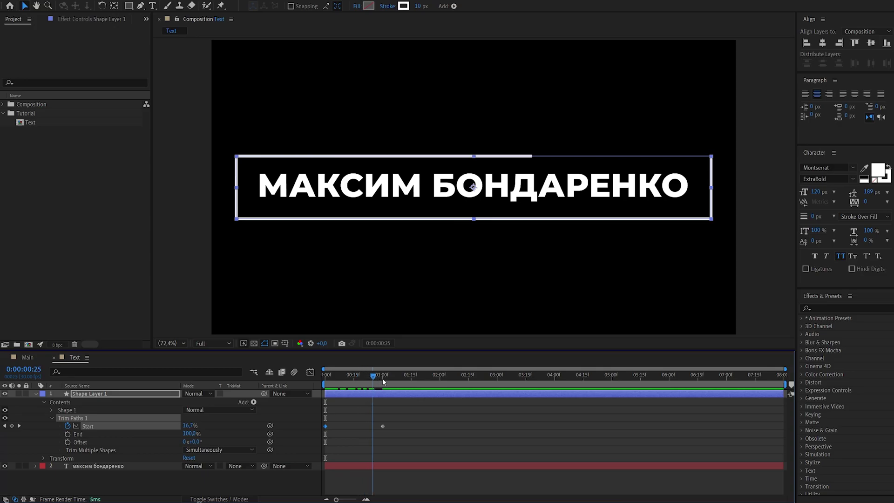
mouse_move(359, 376)
left_mouse_down()
mouse_move(338, 385)
mouse_move(382, 385)
left_mouse_up()
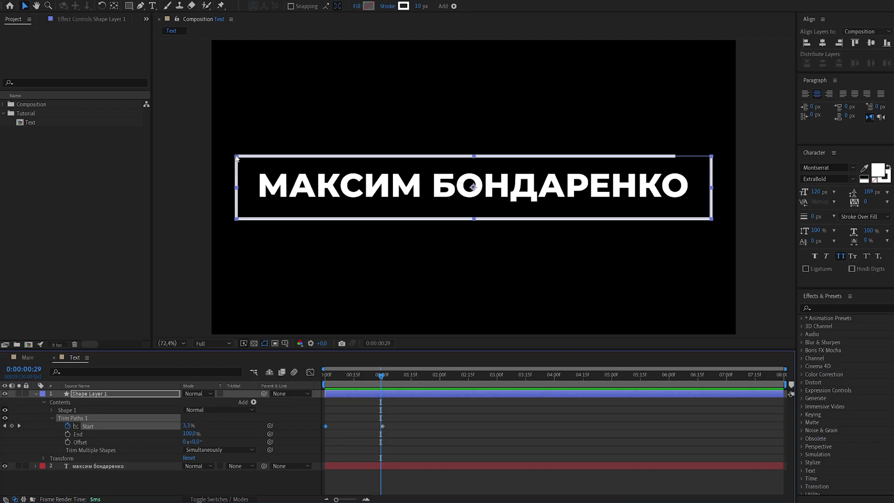
Step: Set the rectangle's top-left corner as the path's first vertex
left_click(141, 6)
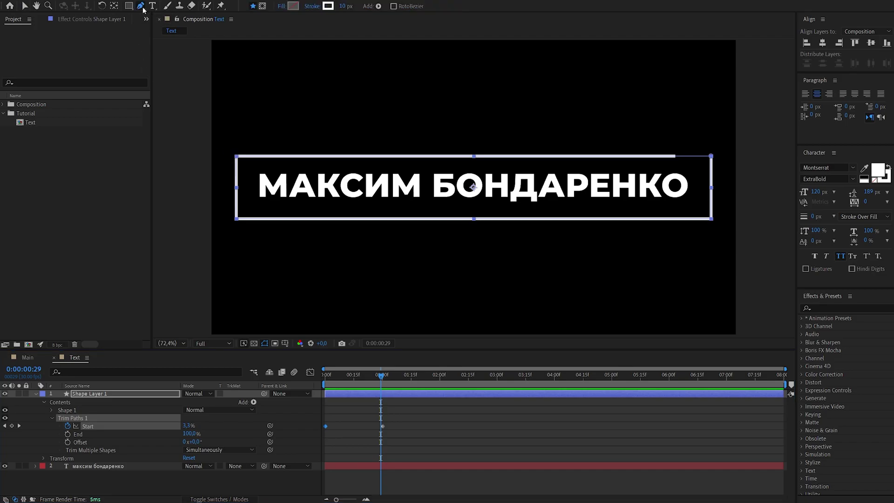
left_click(237, 157)
right_click(237, 158)
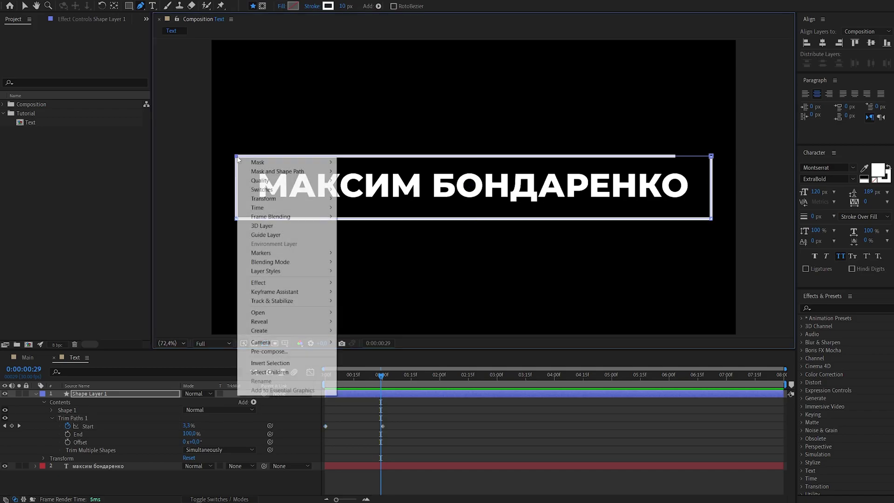
mouse_move(300, 173)
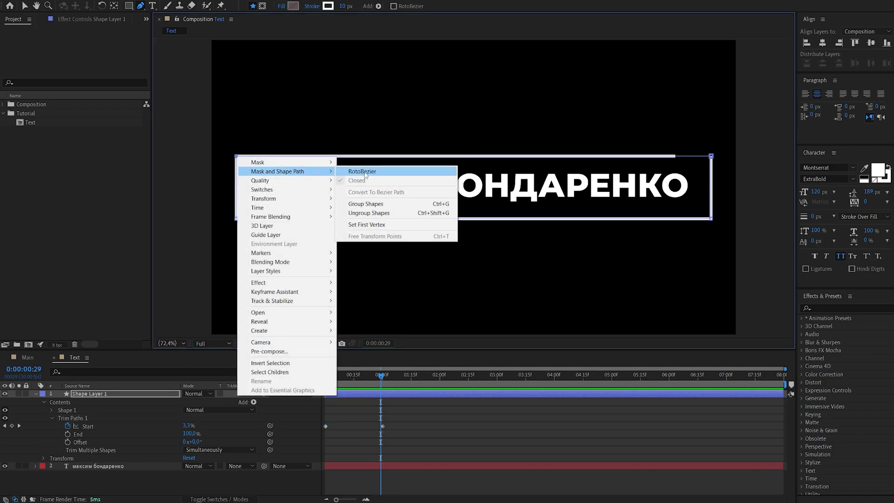
left_click(391, 225)
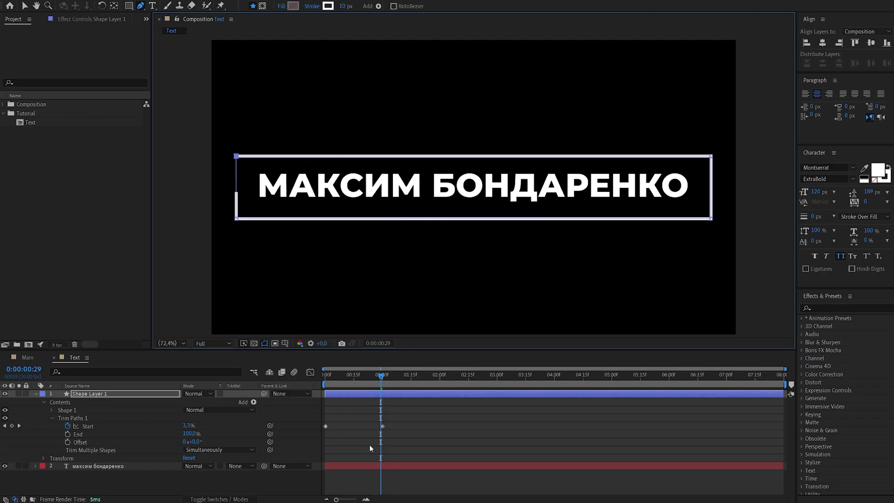
Step: Scrub and preview the outline drawing on from the top-left corner
mouse_move(382, 380)
left_mouse_down()
mouse_move(340, 385)
mouse_move(388, 387)
mouse_move(325, 392)
left_mouse_up()
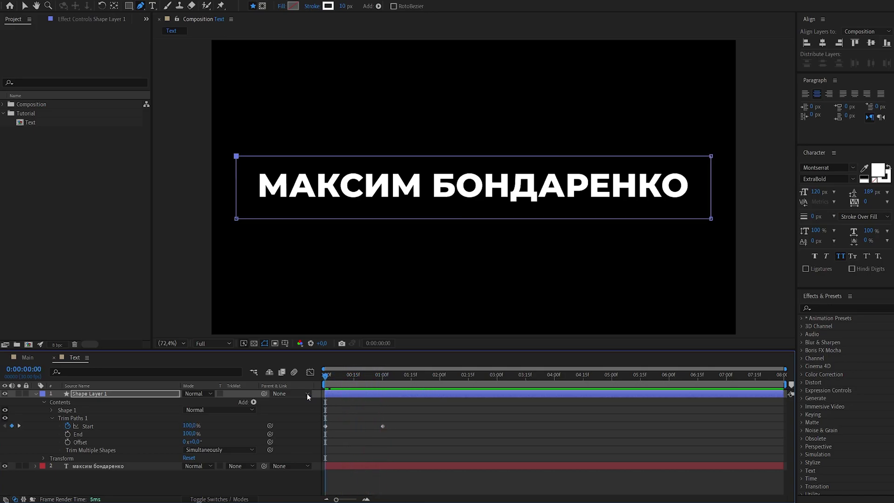
key("space")
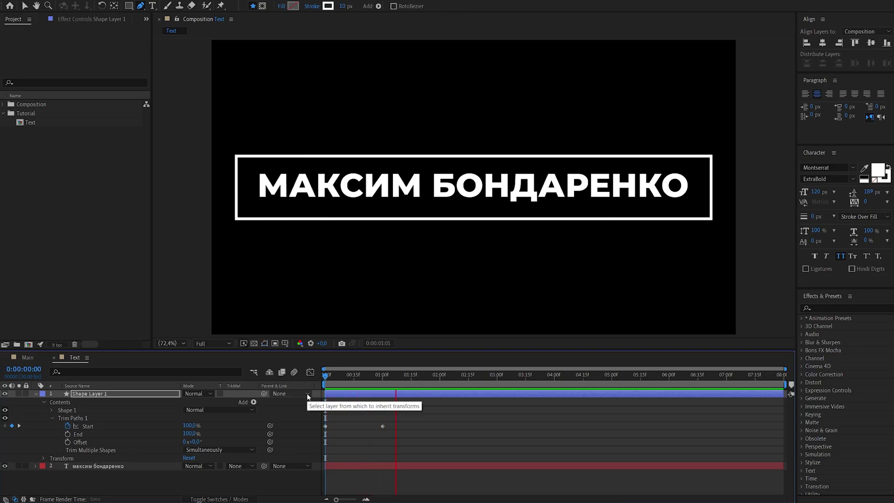
key("space")
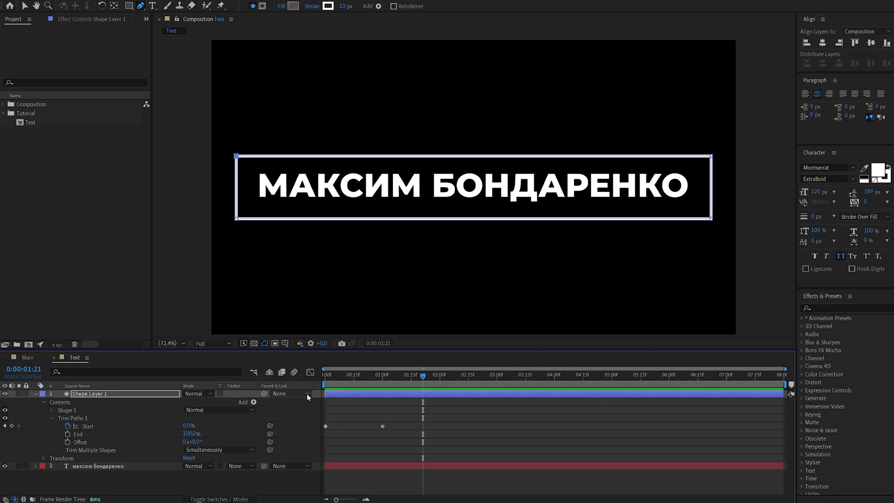
Step: Easy-ease both trim Start keyframes and reshape the speed curve so the draw-on starts fast and slows to a stop
left_click_drag(398, 415, 309, 437)
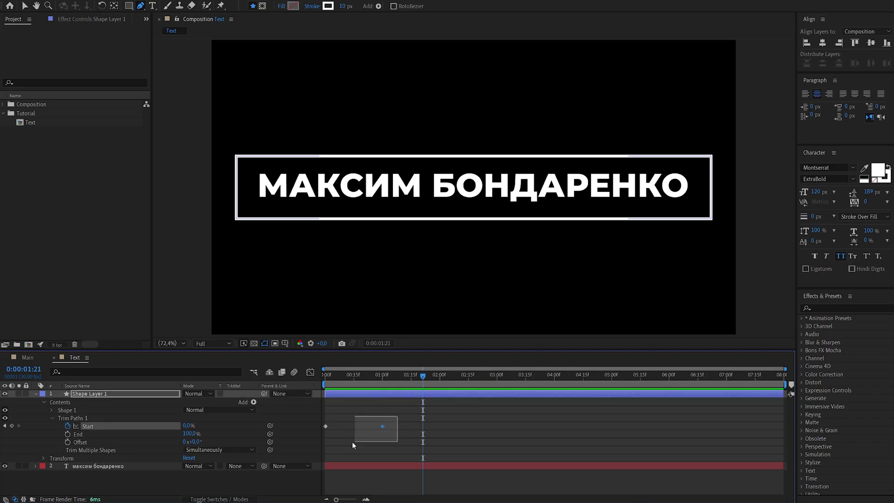
key("F9")
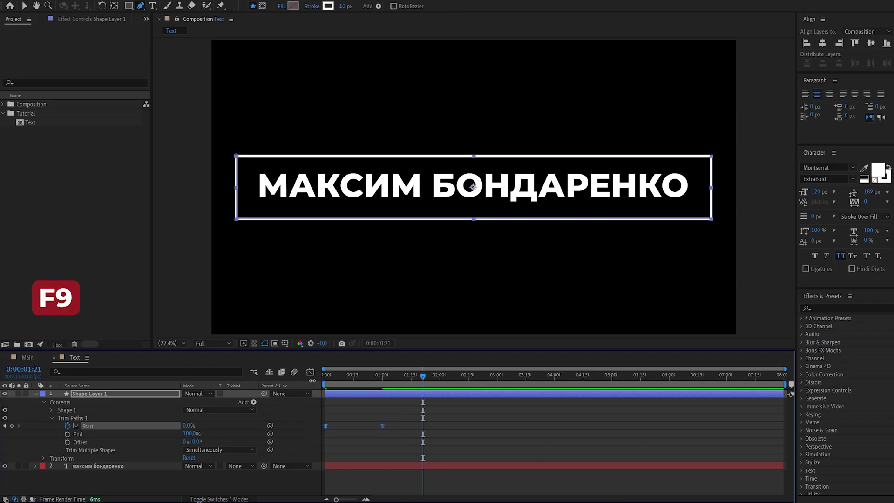
left_click(310, 374)
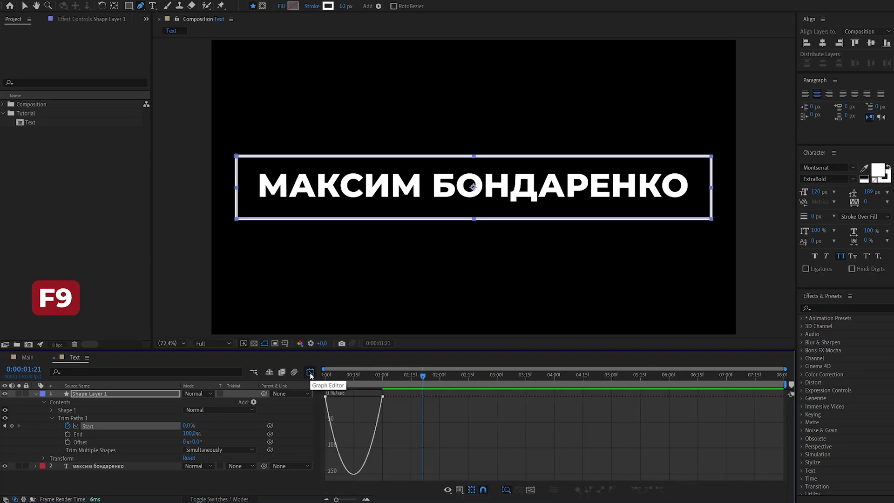
key("v")
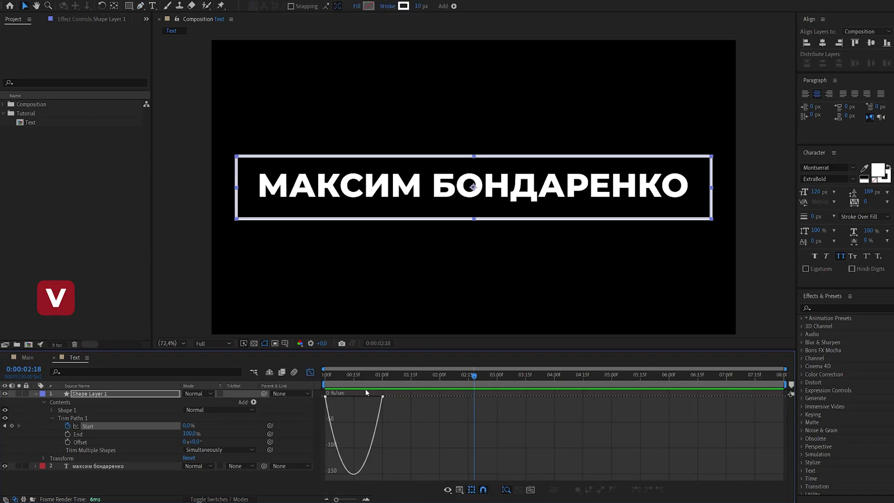
left_click_drag(396, 407, 319, 393)
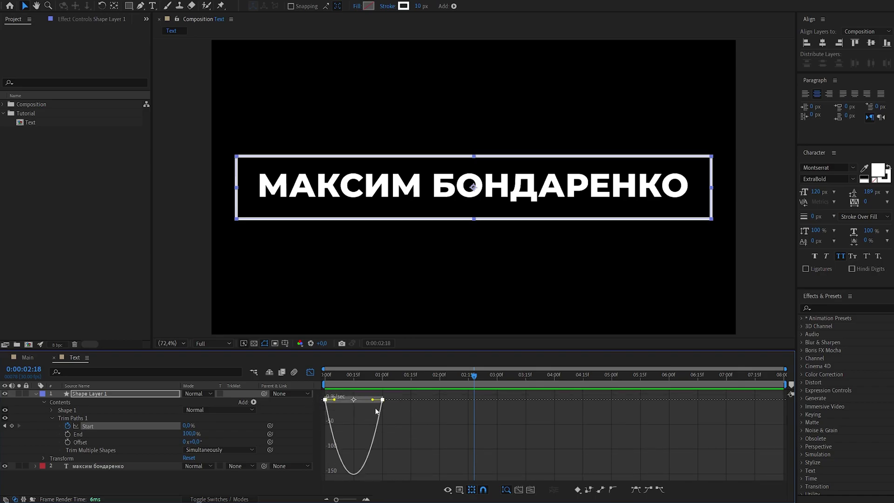
left_click_drag(372, 399, 353, 401)
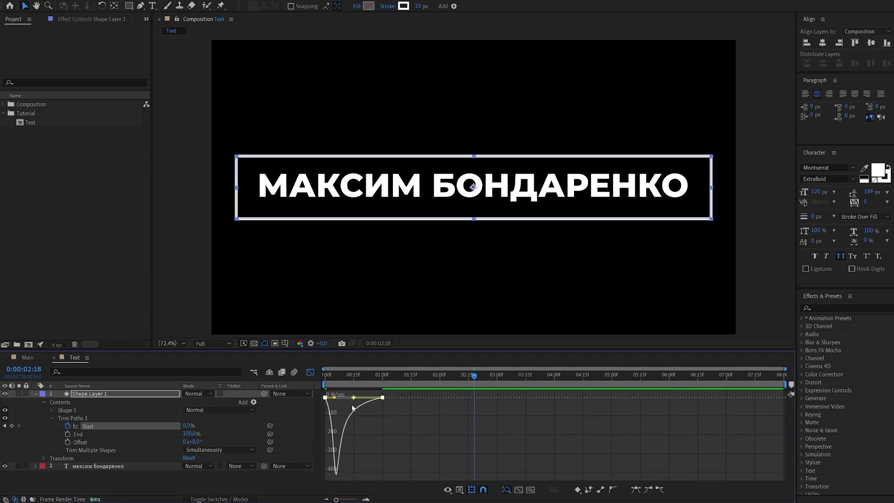
key("space")
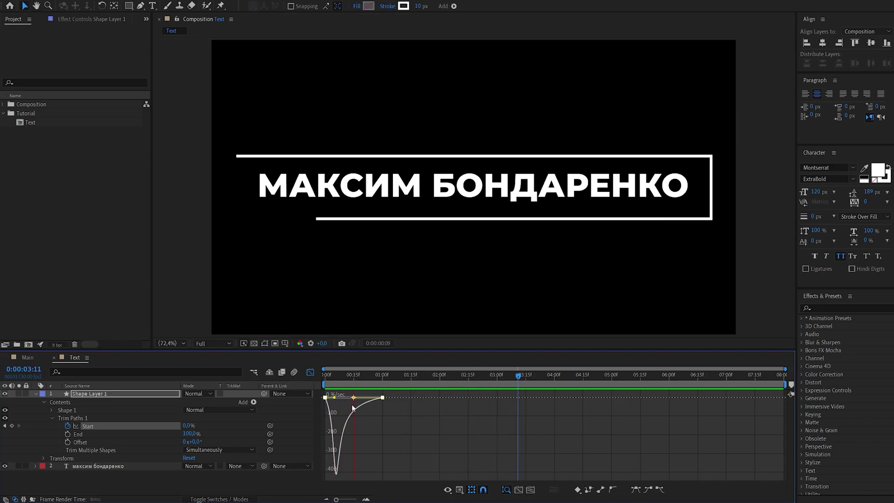
key("space")
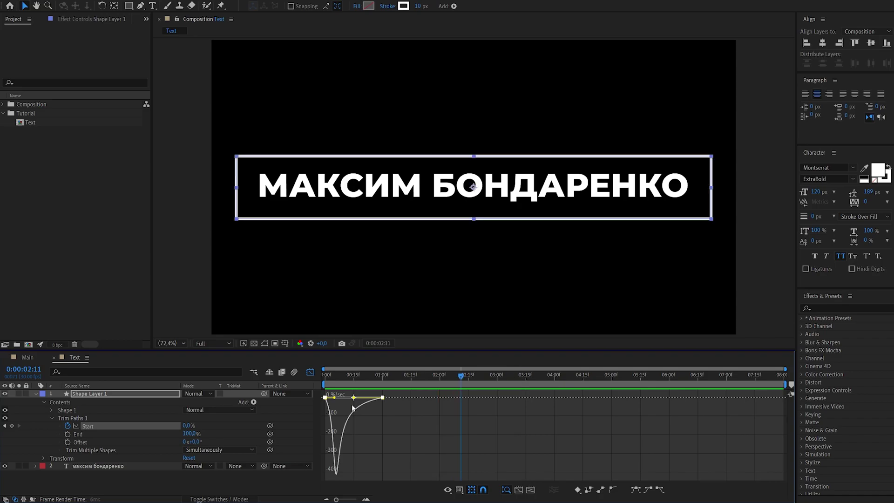
left_click(310, 373)
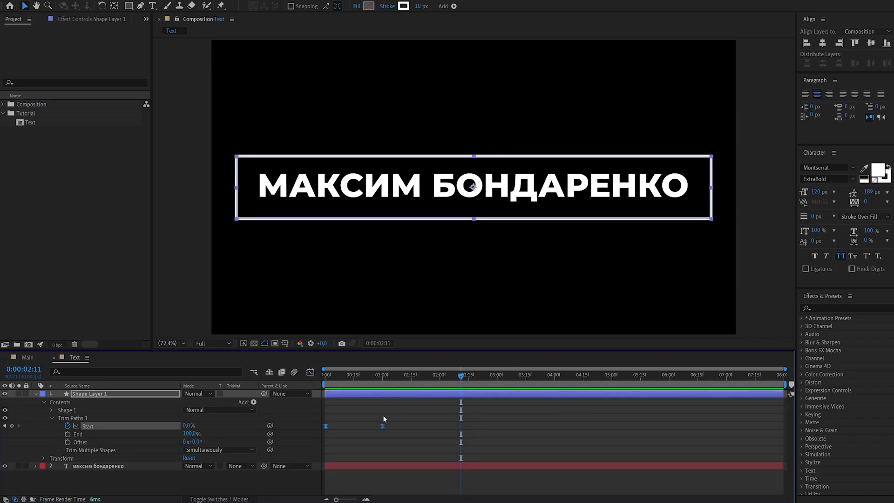
Step: Collapse the shape layer and rename it Frame
left_click(36, 394)
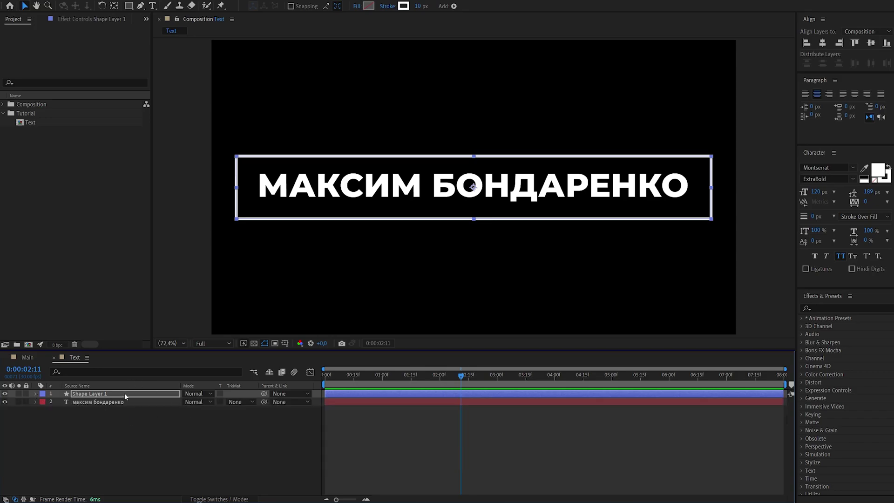
key("Return")
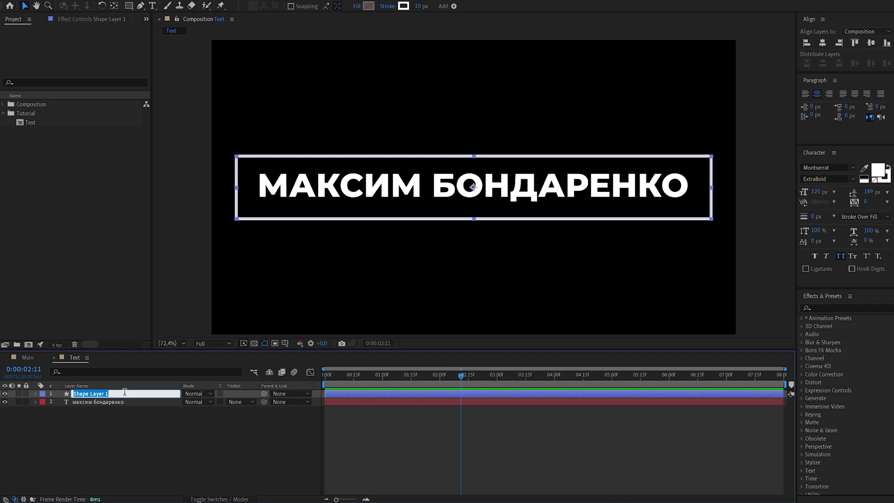
type("Frame")
key("Return")
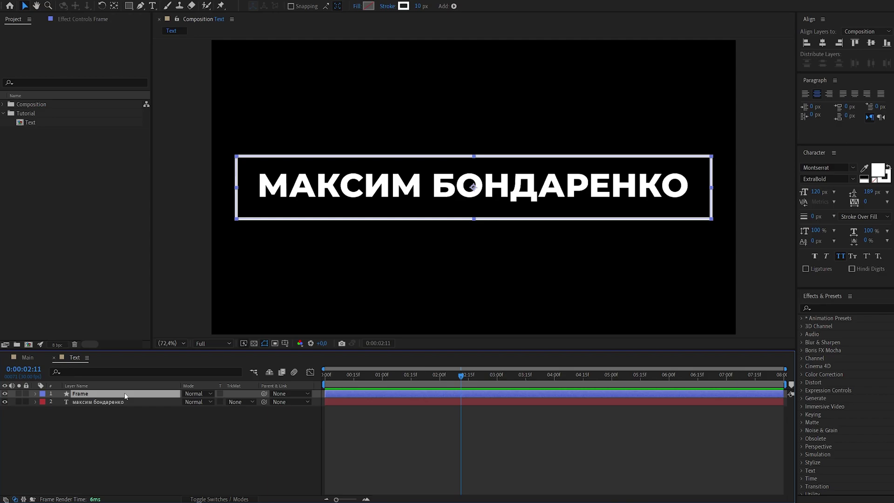
Step: Duplicate the Frame layer and name the copy Frame Red
key("ctrl+d")
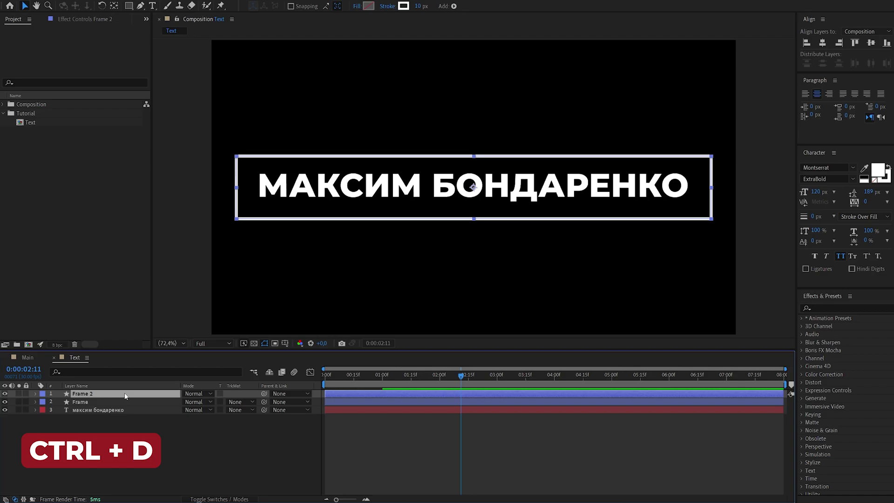
key("Return")
left_click(125, 392)
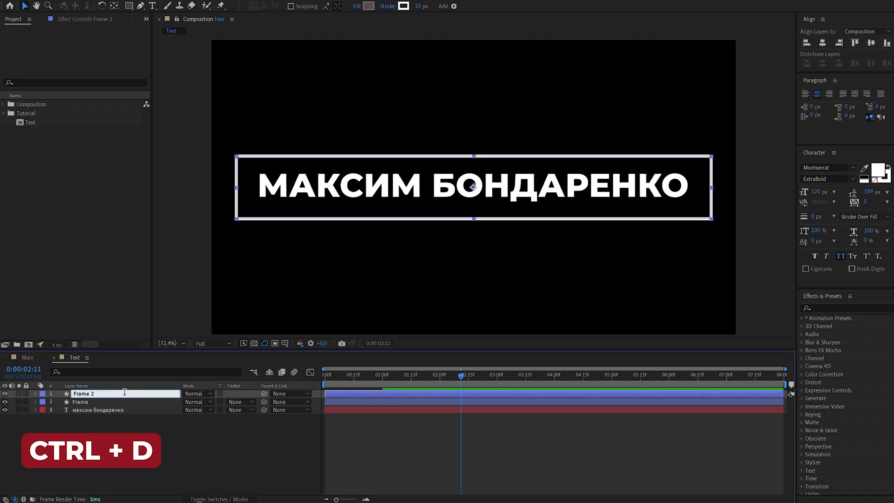
key("BackSpace")
key("BackSpace")
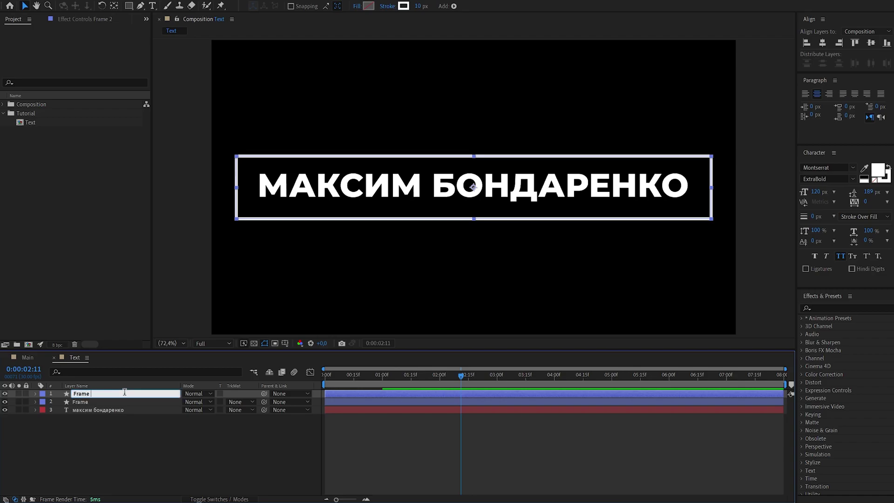
type("Red")
key("Return")
Step: Change Frame Red's stroke colour to dark red 930808
left_click(333, 375)
left_click(403, 6)
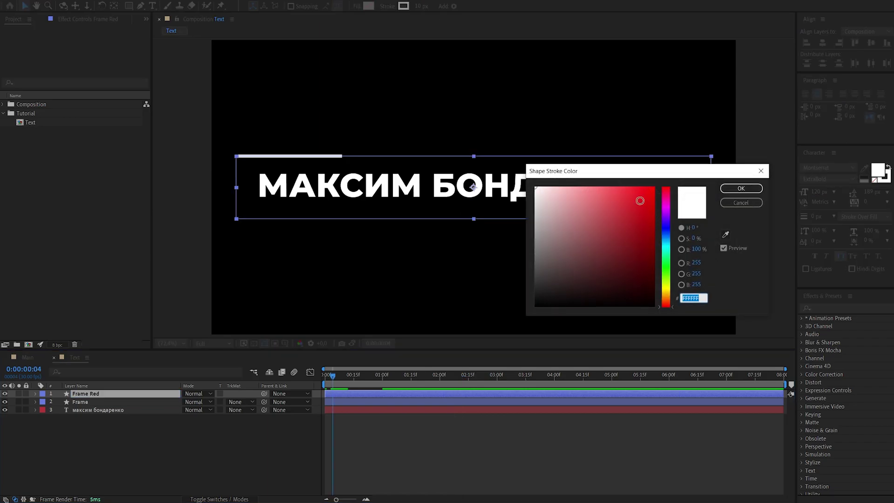
left_click_drag(653, 260, 648, 239)
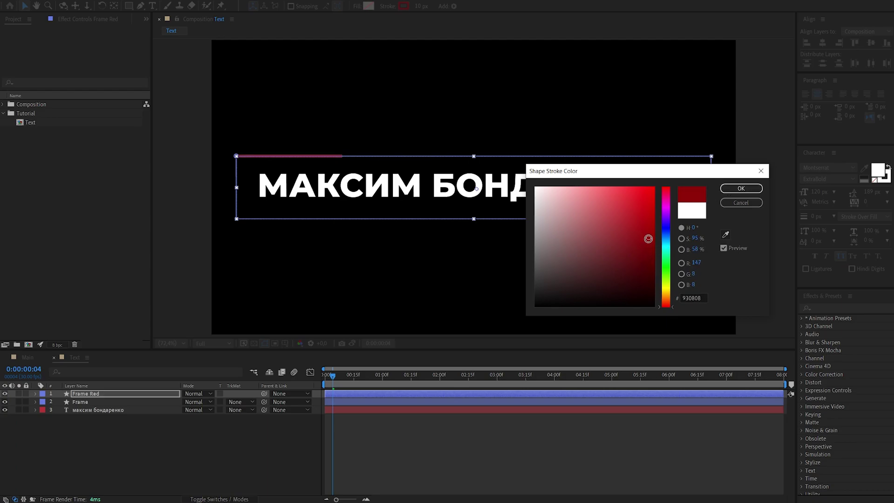
left_click(741, 188)
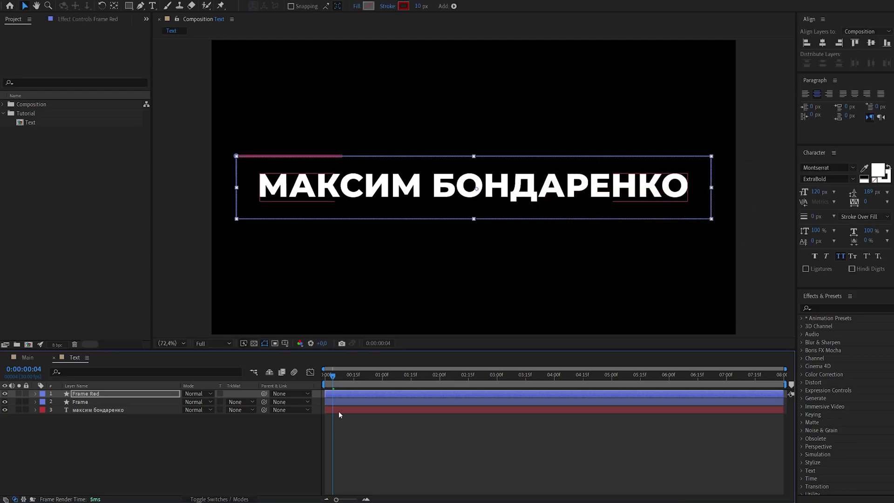
Step: Shift the Frame Red layer bar so it starts at frame 8
mouse_move(335, 377)
left_mouse_down()
mouse_move(323, 383)
mouse_move(335, 383)
left_mouse_up()
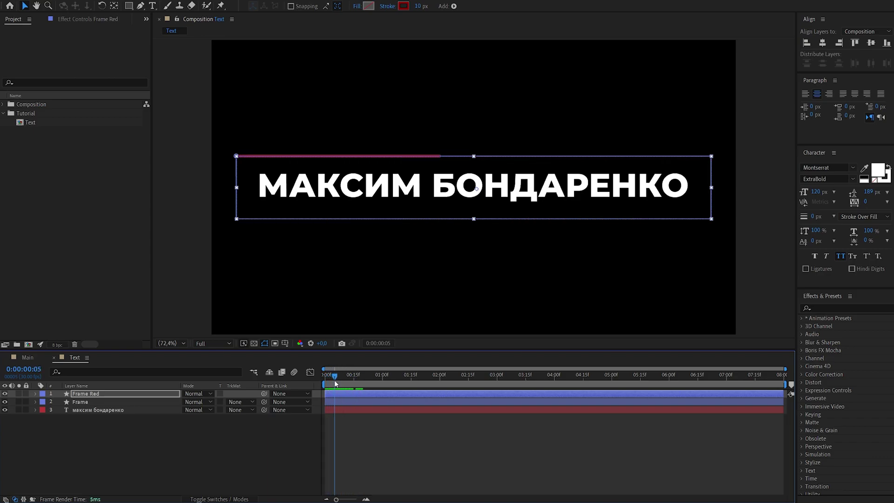
left_click_drag(331, 395, 336, 397)
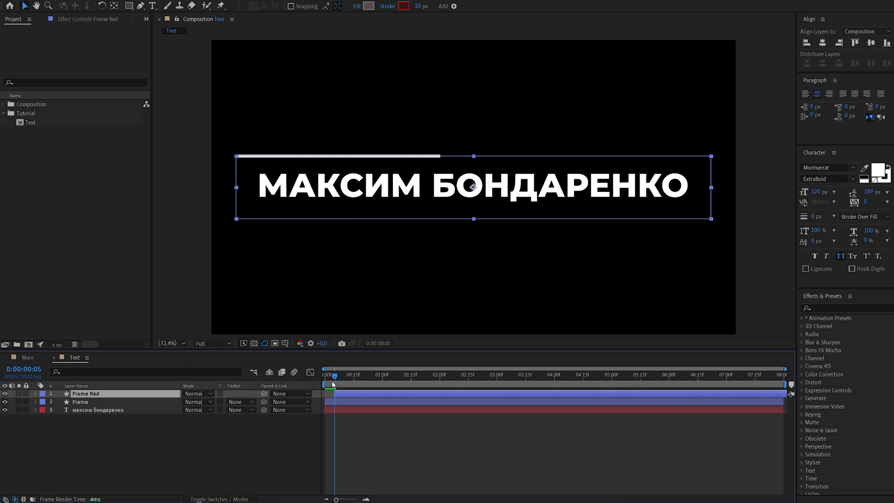
mouse_move(322, 393)
left_mouse_down()
mouse_move(338, 374)
mouse_move(357, 382)
left_mouse_up()
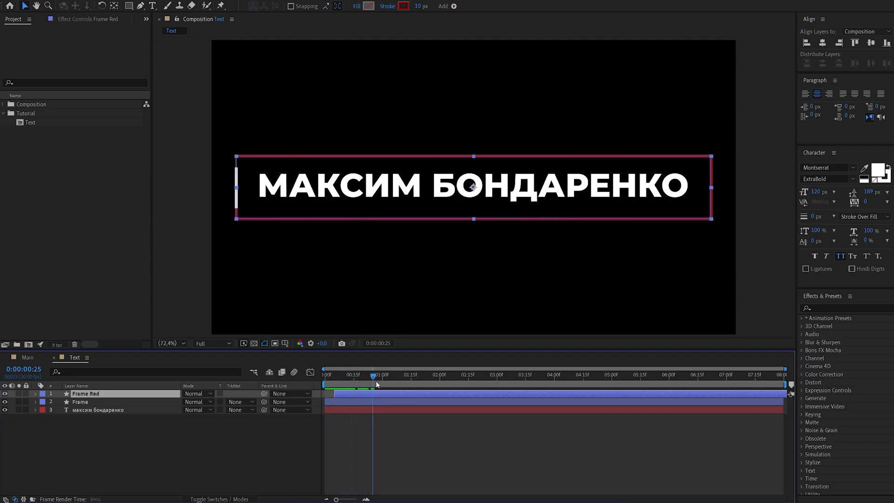
left_click_drag(358, 382, 379, 383)
left_click(340, 389)
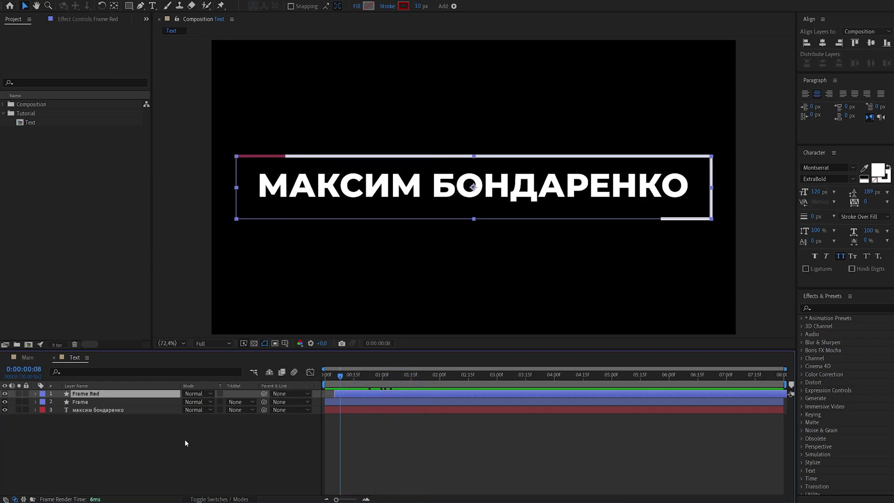
Step: Deselect all layers and preview the staggered white and dark-red outline draw-on
left_click(102, 423)
key("F2")
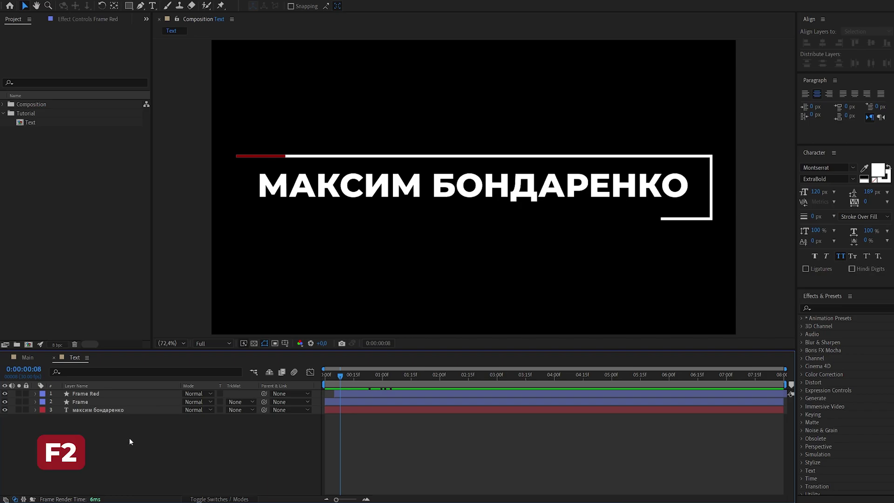
key("KP_0")
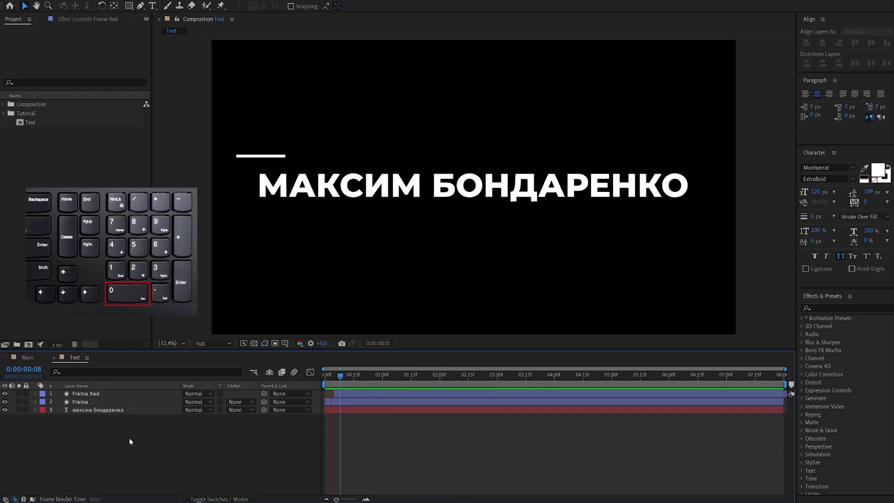
key("space")
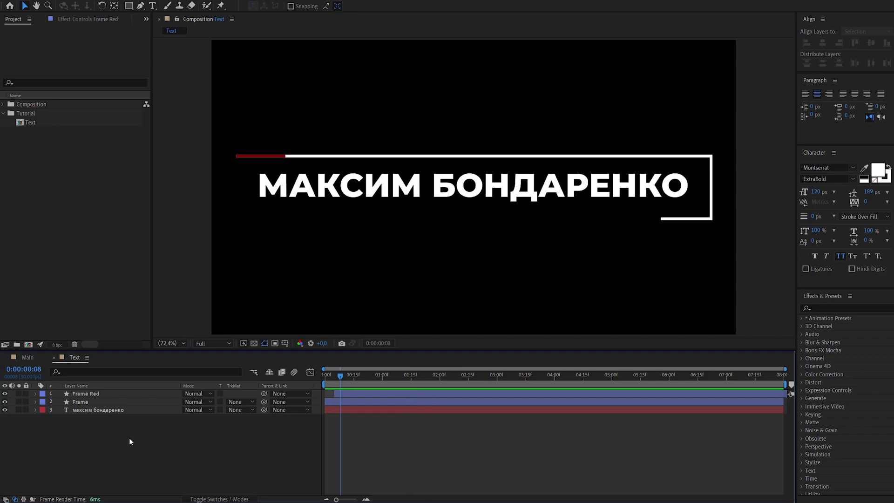
left_click(129, 438)
key("space")
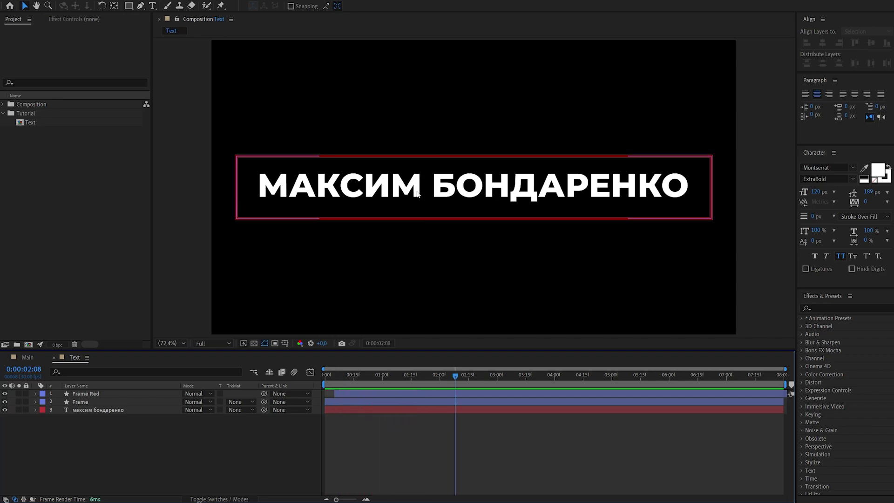
left_click_drag(455, 376, 441, 380)
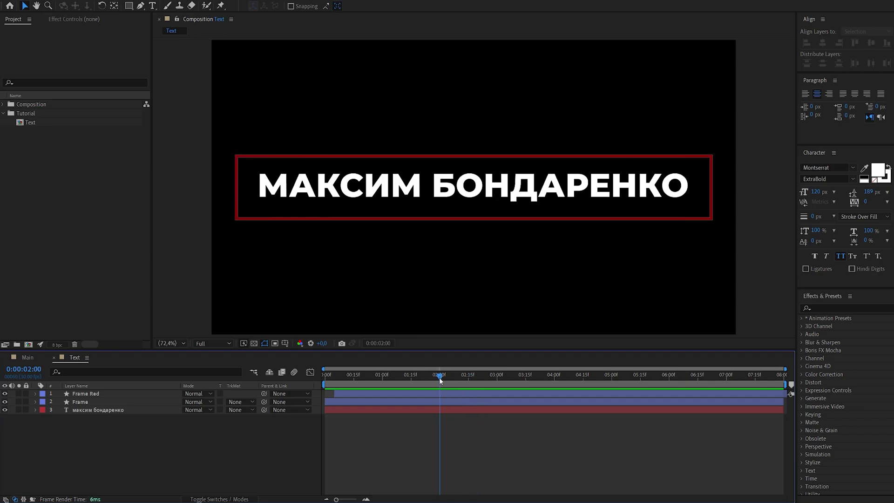
Step: Keyframe the name text's Position at 2:00 and push it below the frame (Y 726) at 1:00
left_click(133, 411)
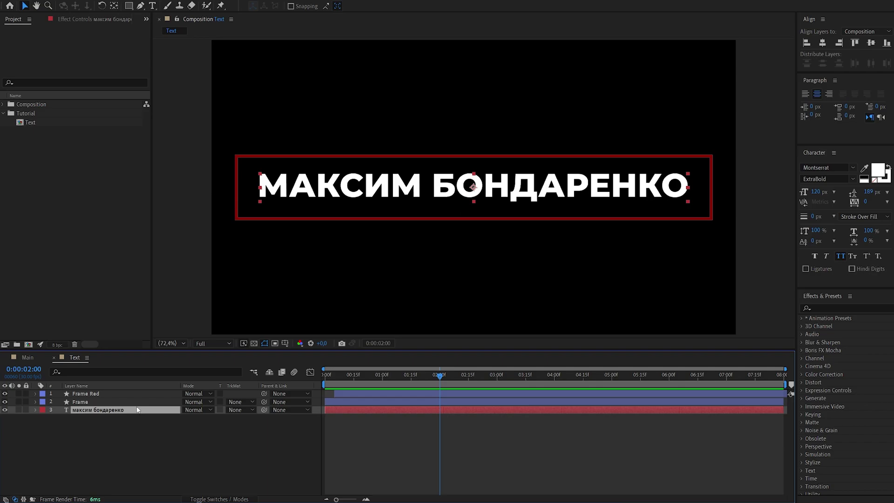
key("p")
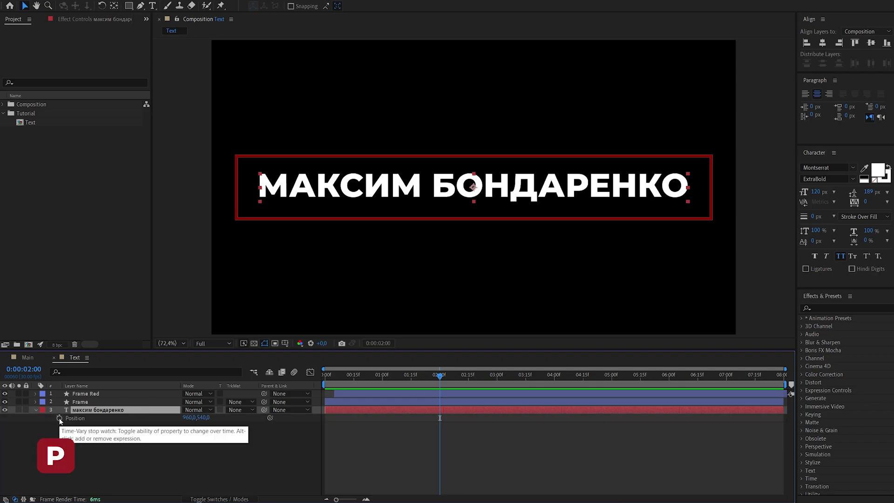
left_click(59, 418)
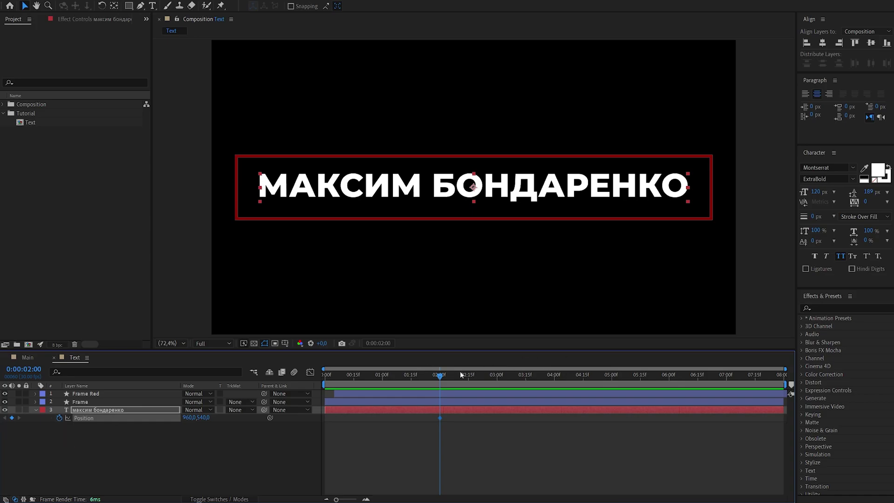
left_click_drag(439, 376, 381, 377)
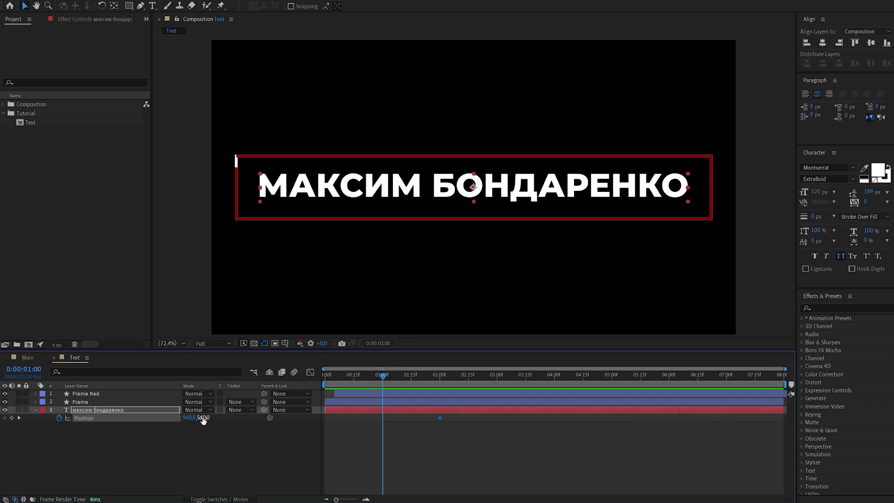
left_click_drag(206, 418, 280, 427)
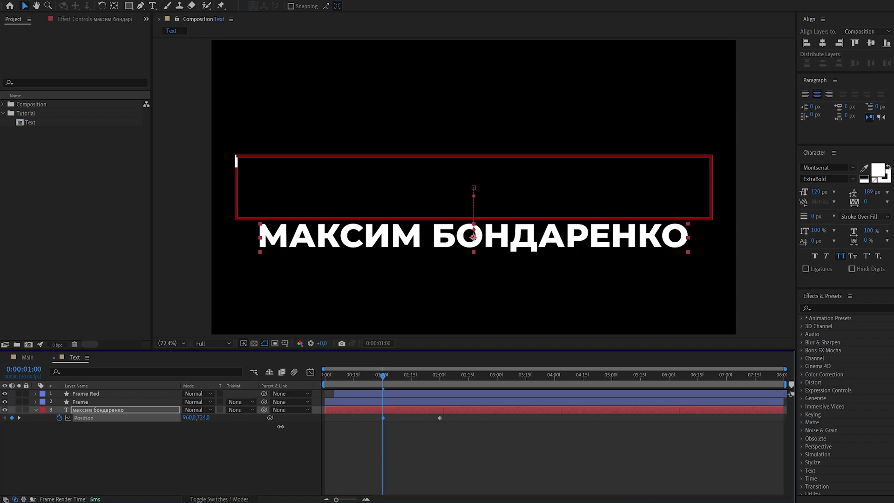
left_click_drag(280, 426, 282, 427)
Step: Give both Position keyframes a sharp ease-out in the speed graph
left_click_drag(449, 424, 365, 407)
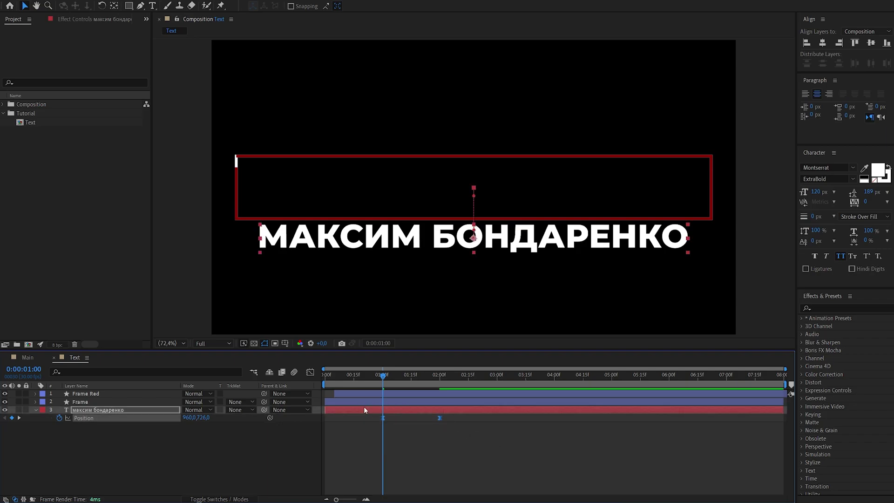
left_click(311, 372)
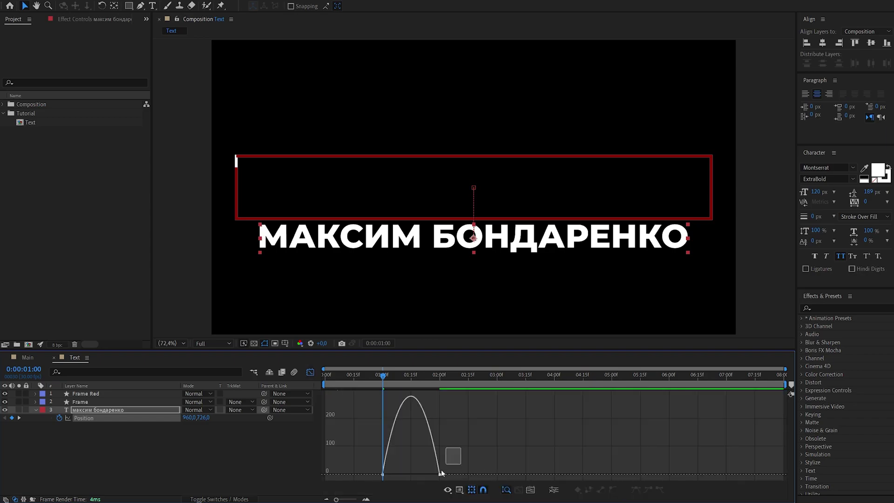
left_click_drag(440, 473, 370, 476)
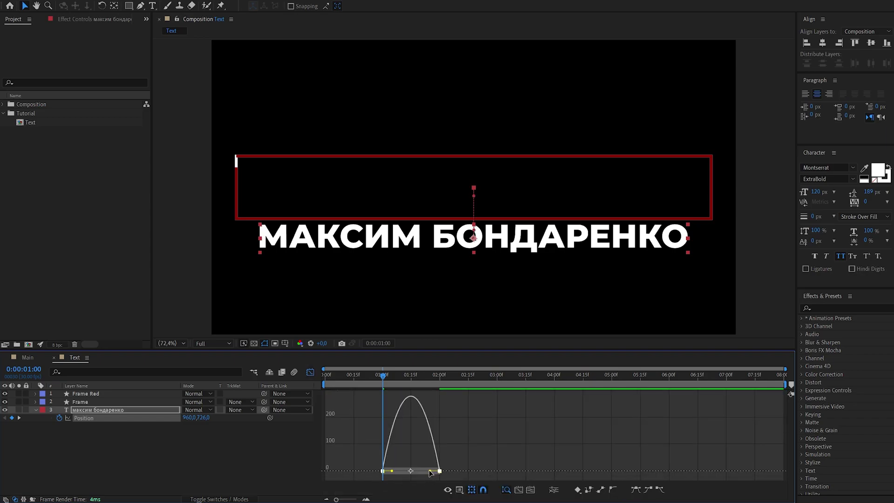
left_click_drag(431, 473, 407, 472)
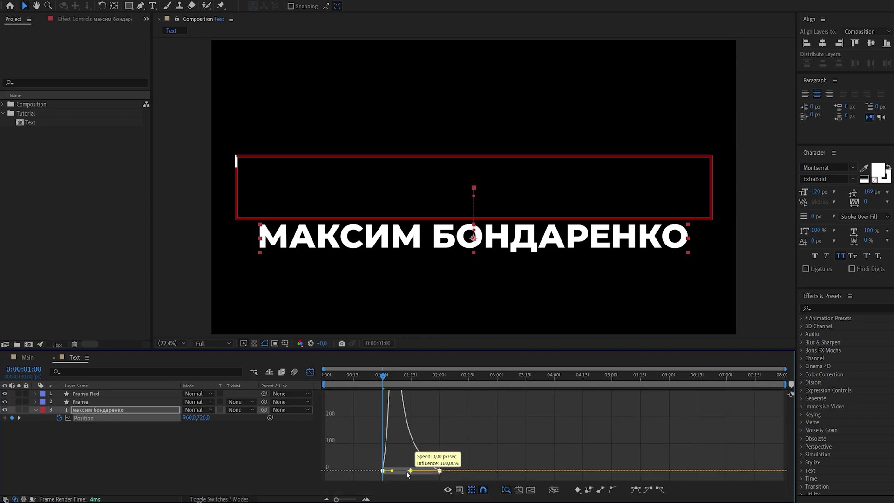
left_click(308, 372)
Step: Preview the text rising into the frame, then select the Frame Red layer
key("space")
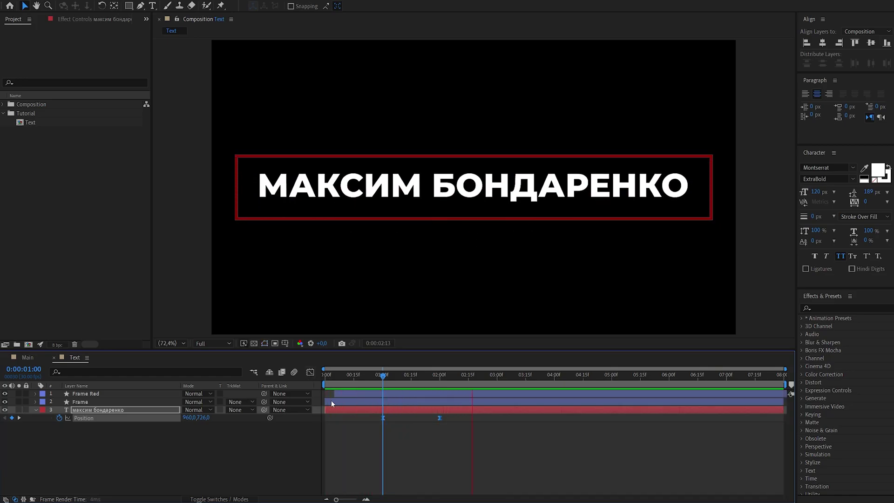
key("space")
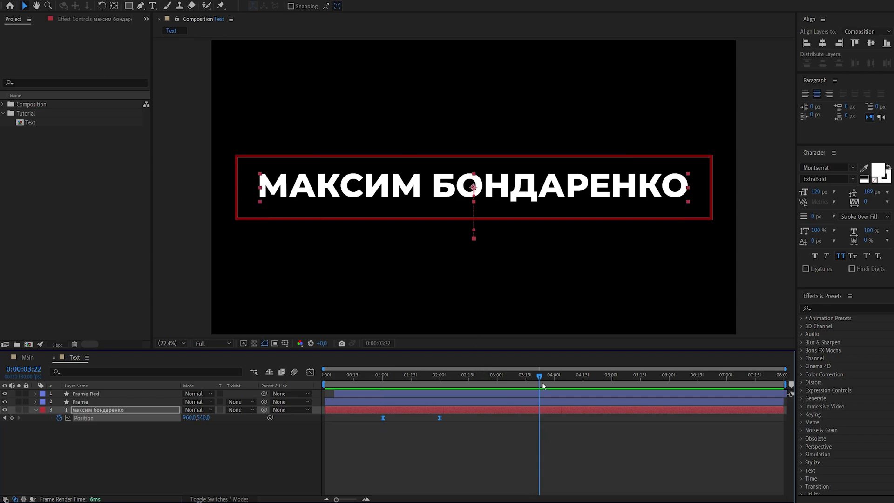
key("j")
key("j")
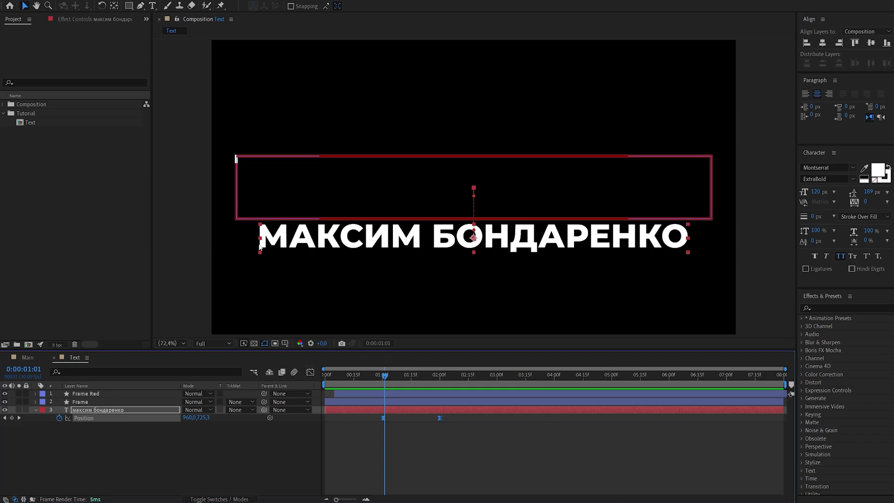
left_click(123, 396)
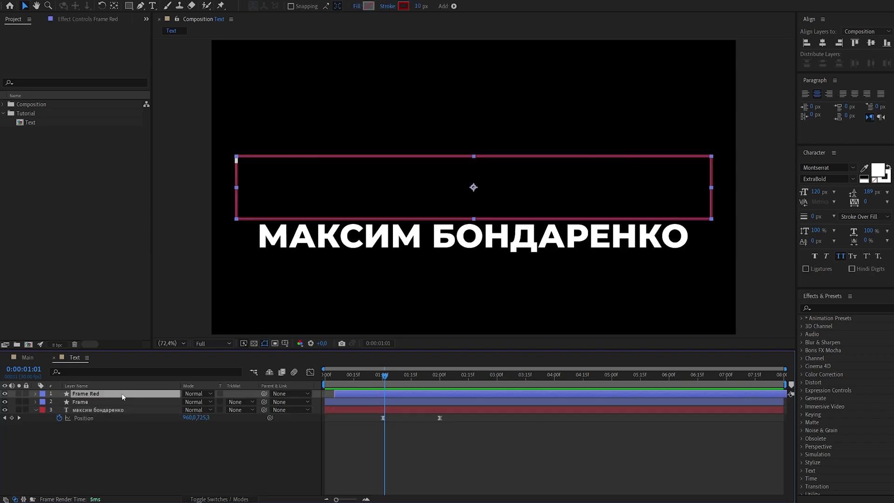
Step: Duplicate the Frame Red layer and name the copy Mask
key("ctrl+d")
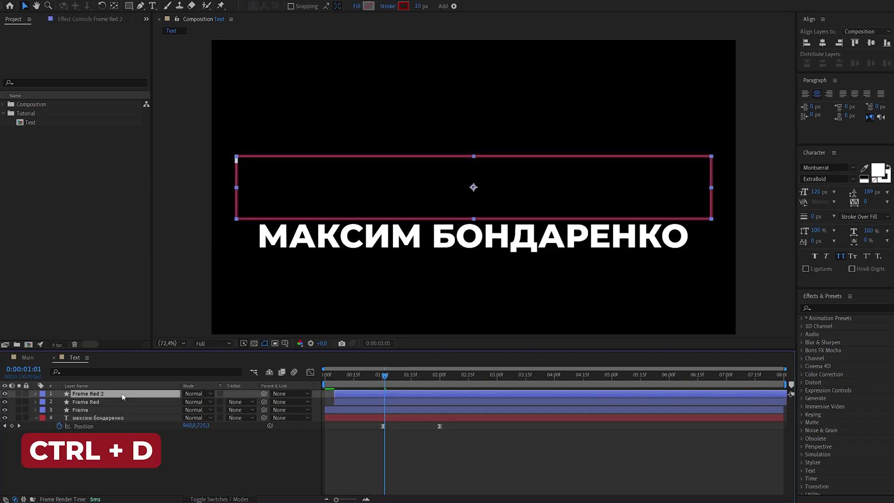
key("Return")
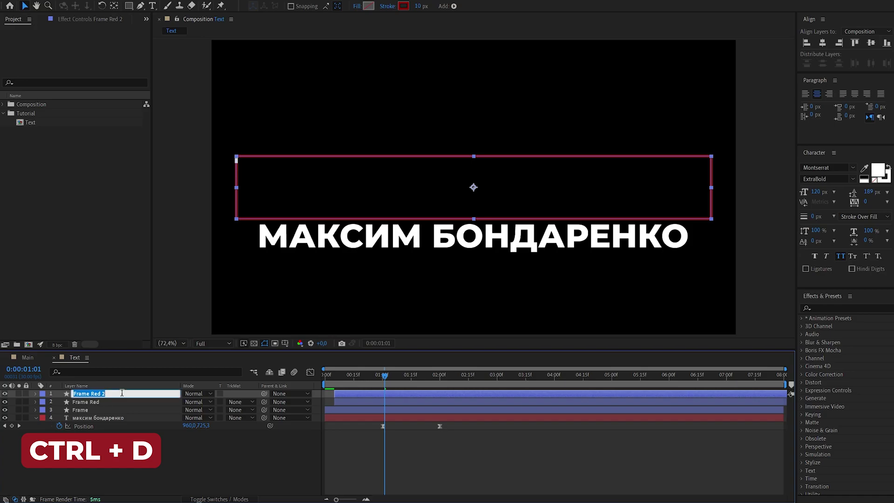
type("Mask")
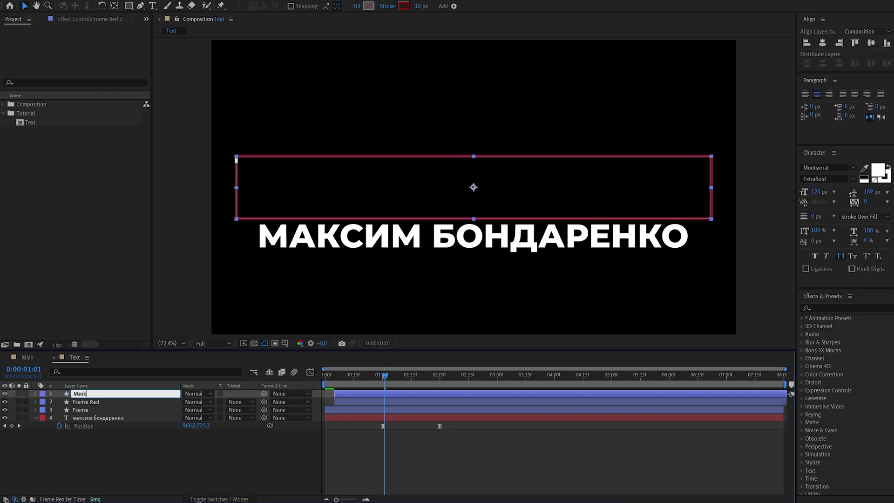
key("Return")
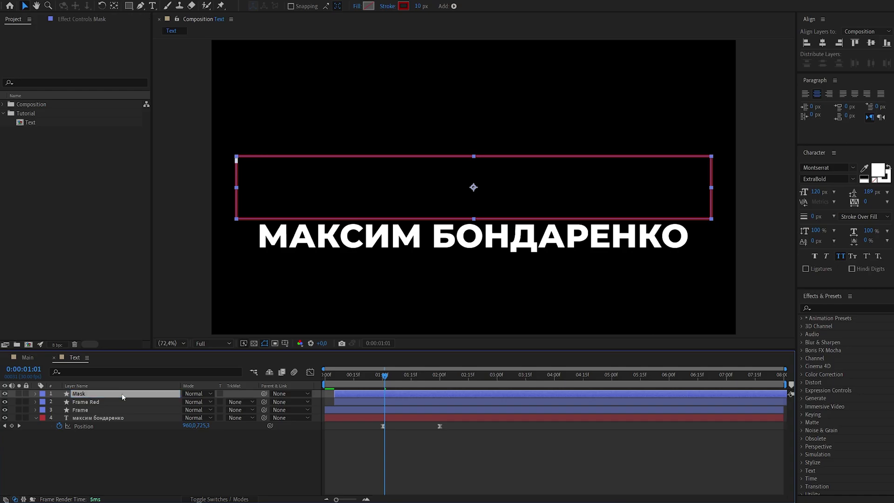
Step: Give the Mask rectangle a light pink fill and a stroke width of 0
left_click(368, 6)
left_click(593, 195)
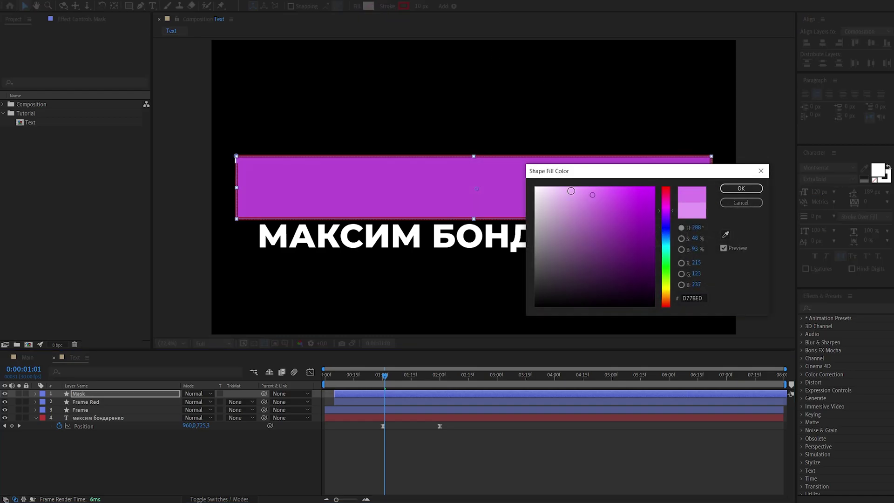
left_click(571, 191)
left_click(741, 188)
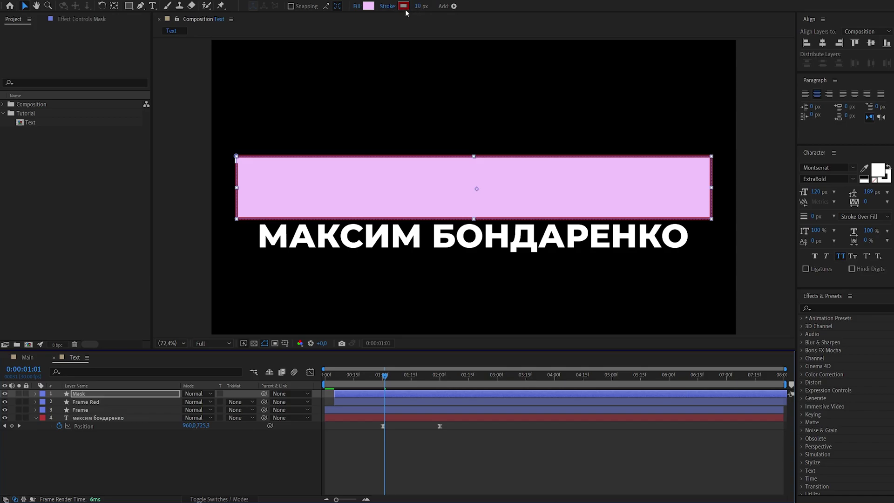
left_click(419, 6)
type("0")
key("Return")
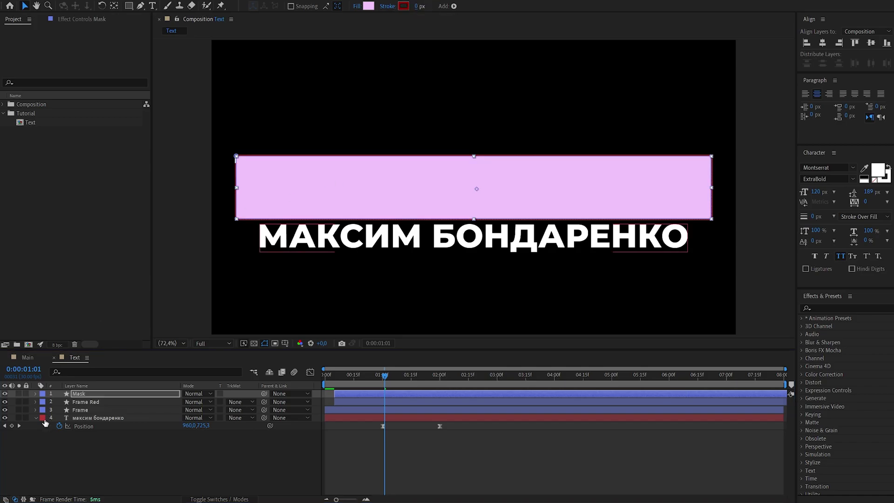
Step: Move the Mask layer below Frame, just above the name text
left_click(161, 392)
left_click(105, 394)
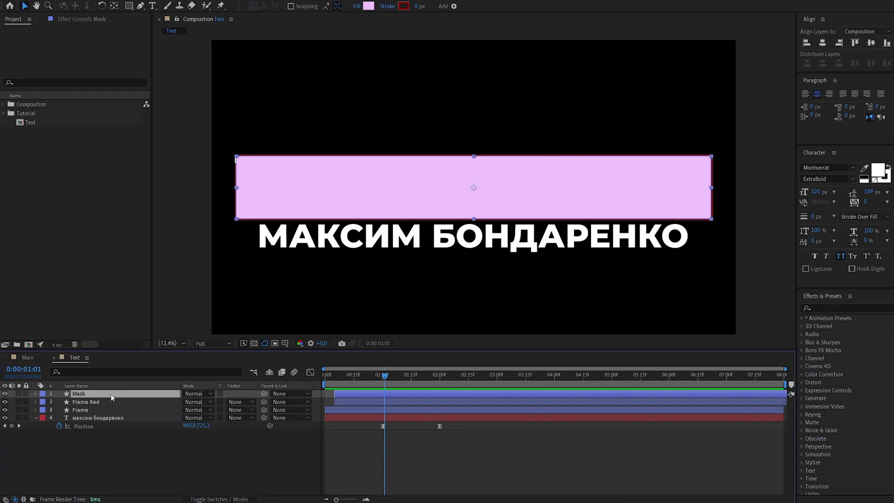
left_click_drag(110, 396, 111, 418)
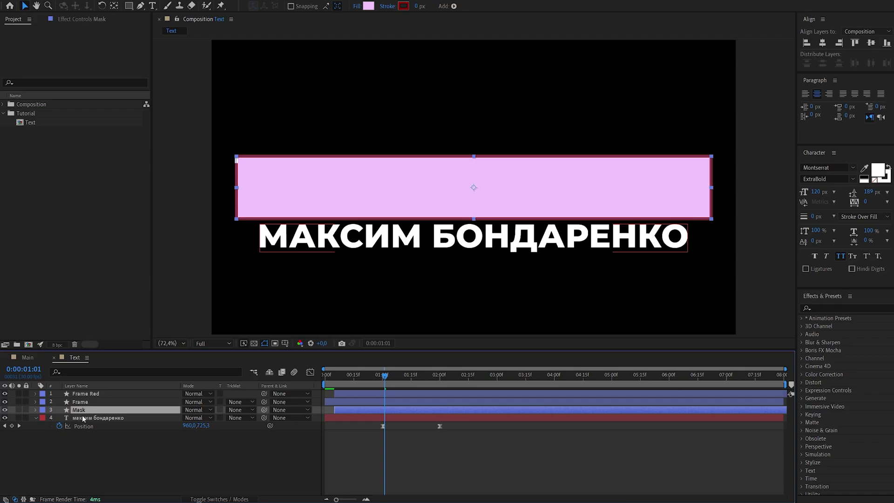
Step: Select the name text layer and bring up the timeline's track matte column
left_click(36, 418)
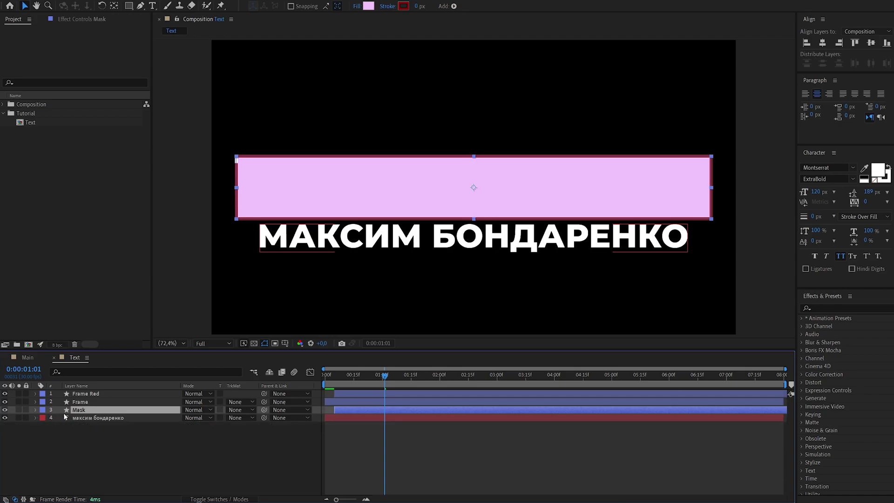
left_click(110, 410)
left_click(143, 418)
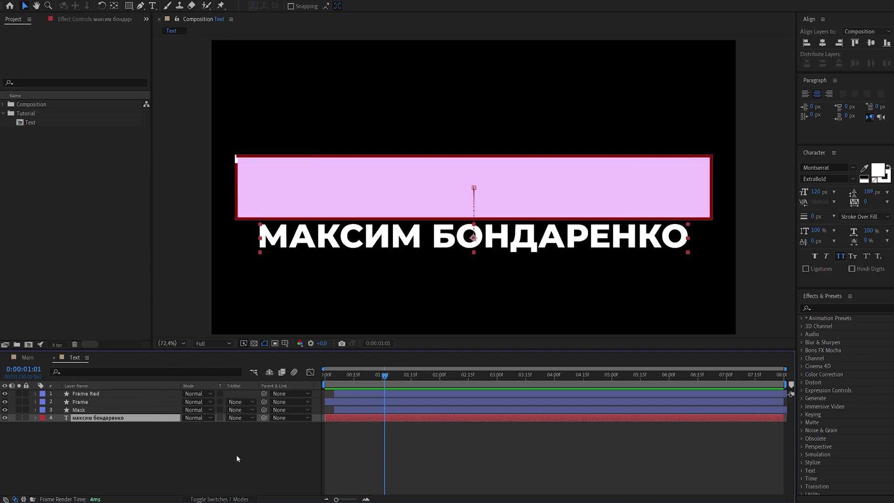
left_click(224, 500)
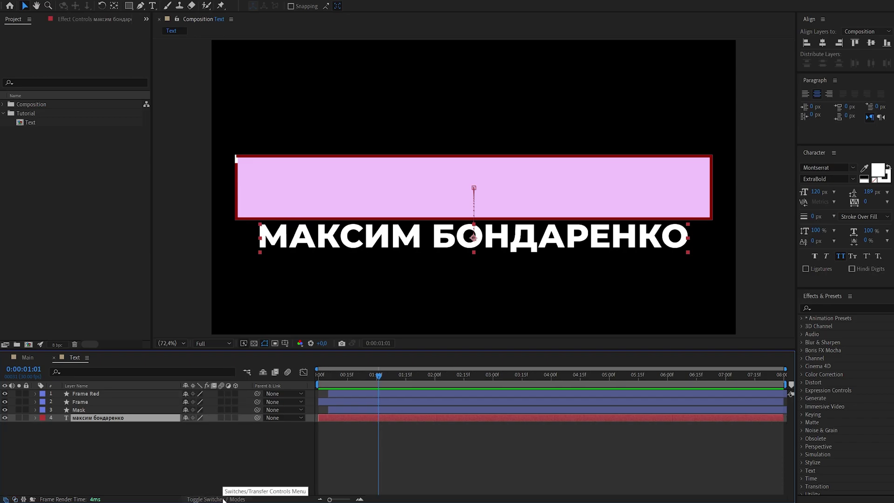
left_click(224, 499)
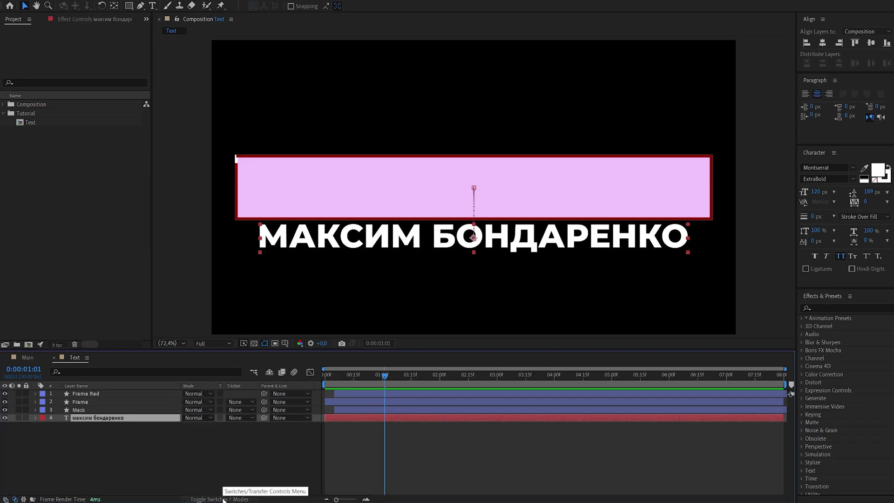
key("F4")
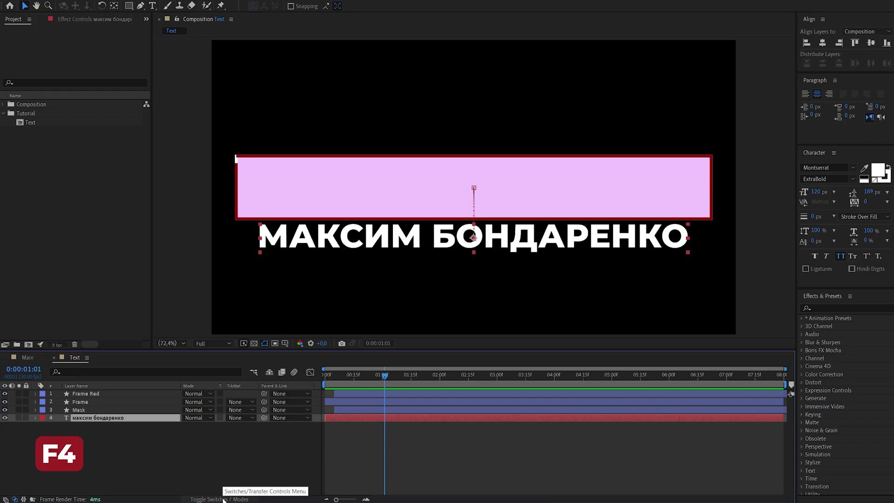
key("F4")
key("F4")
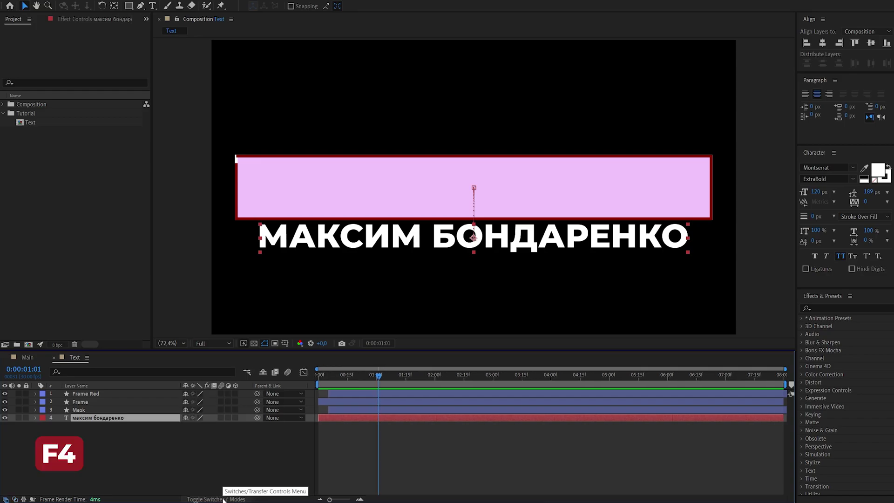
key("F4")
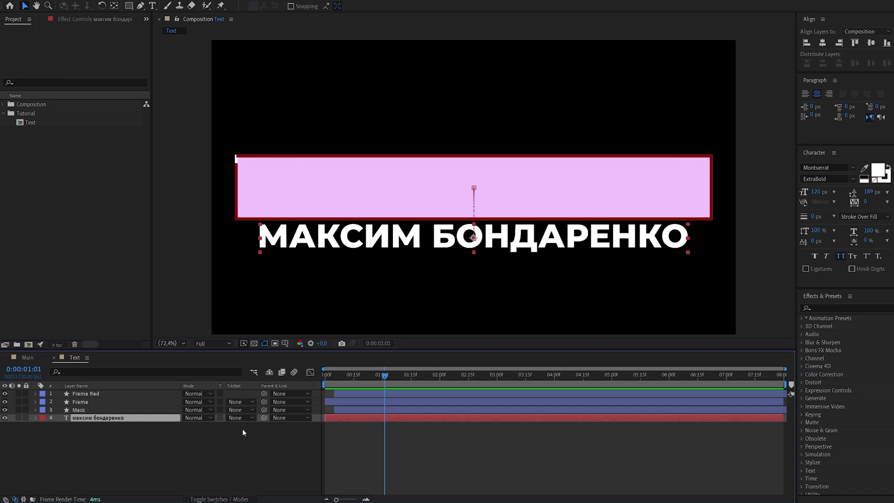
Step: Set the name layer's track matte to Alpha Matte "Mask" and scrub to check the clipping
left_click(252, 419)
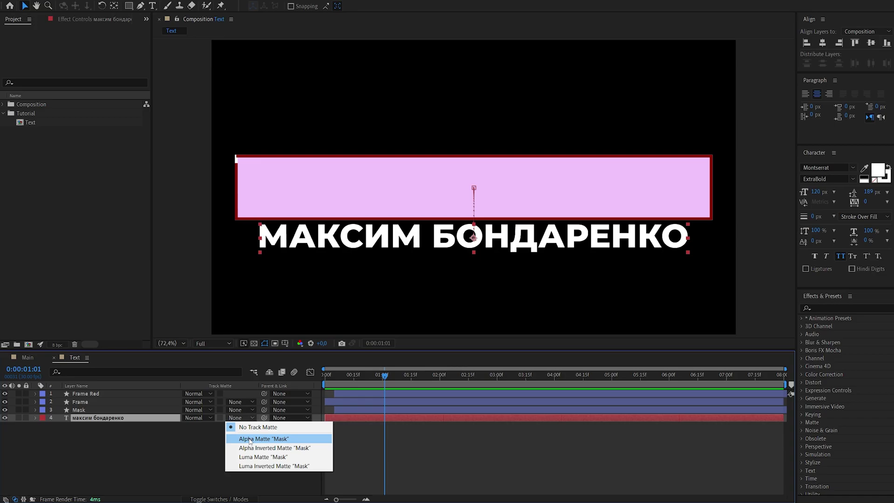
left_click(250, 440)
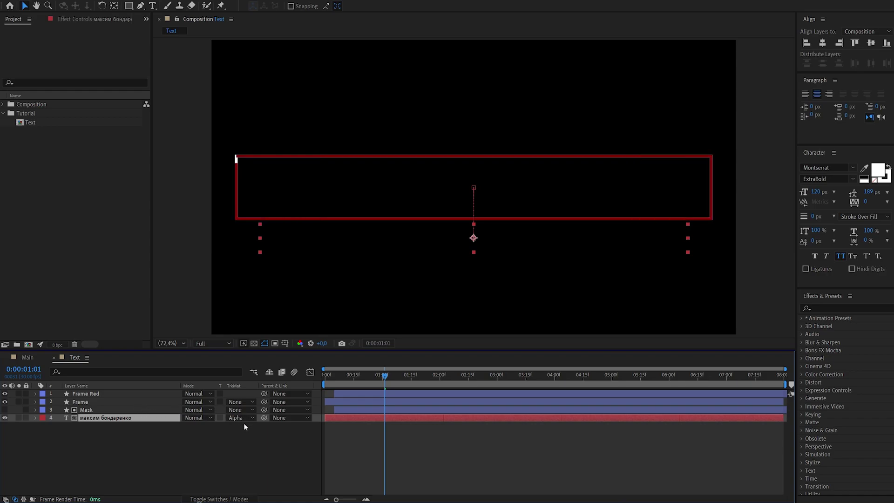
mouse_move(374, 381)
left_mouse_down()
mouse_move(464, 396)
mouse_move(385, 387)
left_mouse_up()
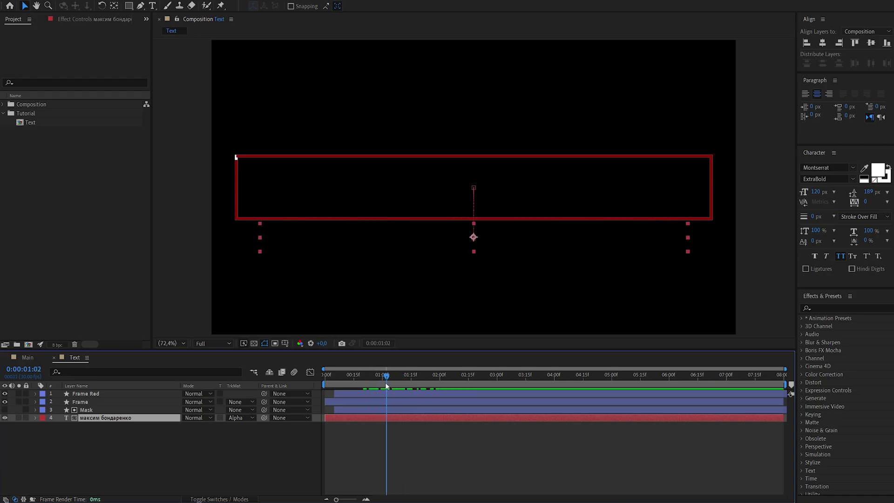
left_click_drag(386, 388, 432, 375)
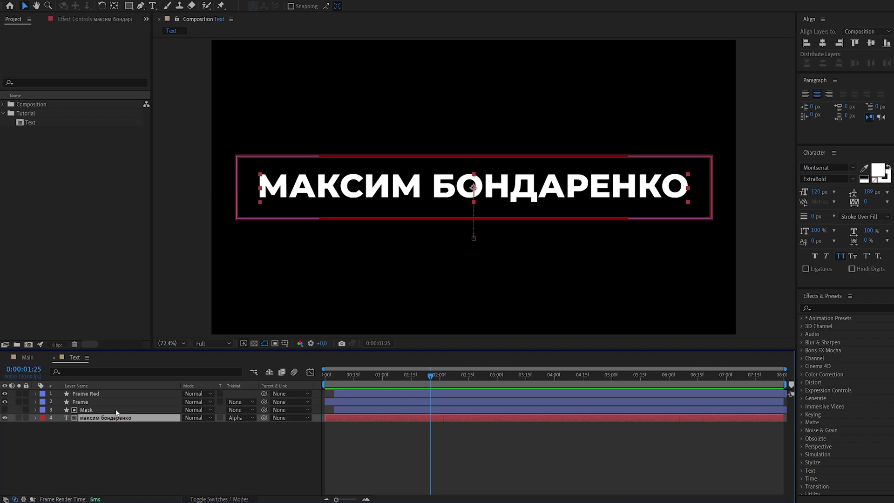
key("F2")
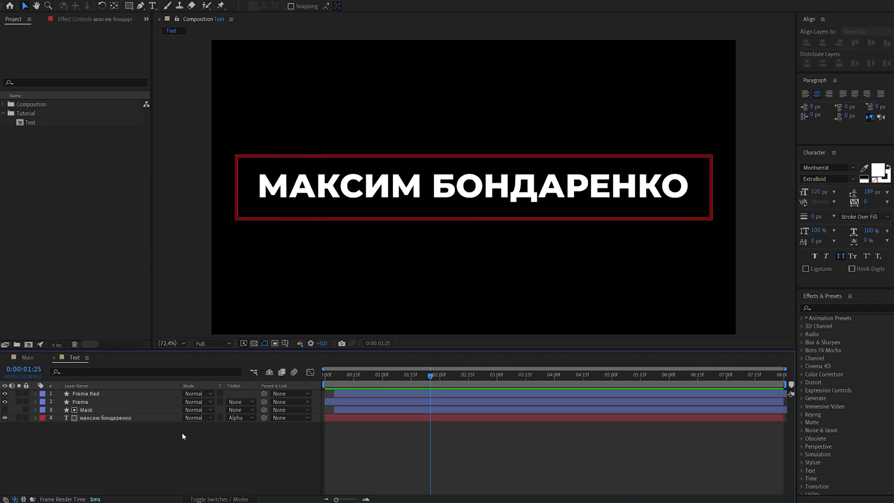
Step: Create a Montserrat Light 45 px text layer reading 'графічний дизайнер'
left_click(153, 7)
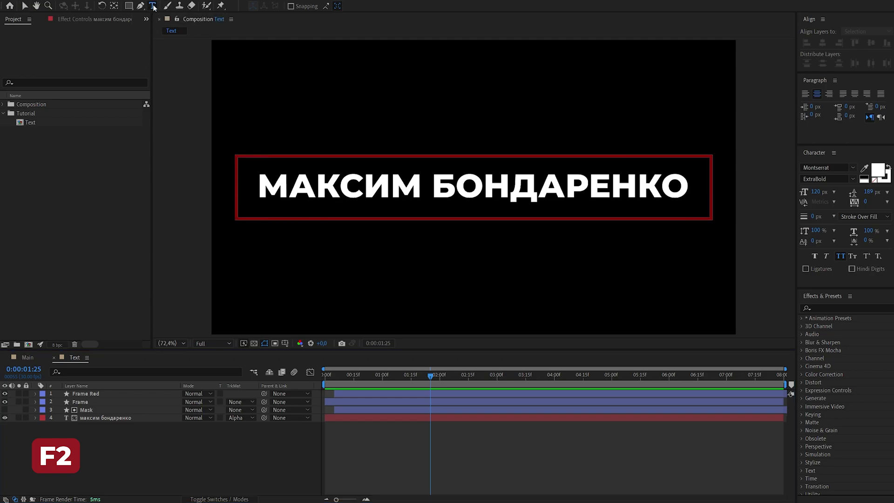
left_click(443, 257)
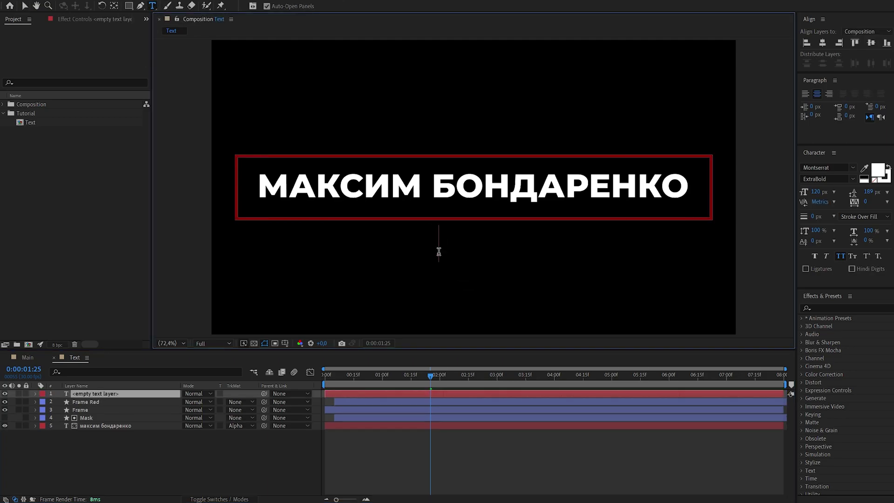
left_click(849, 179)
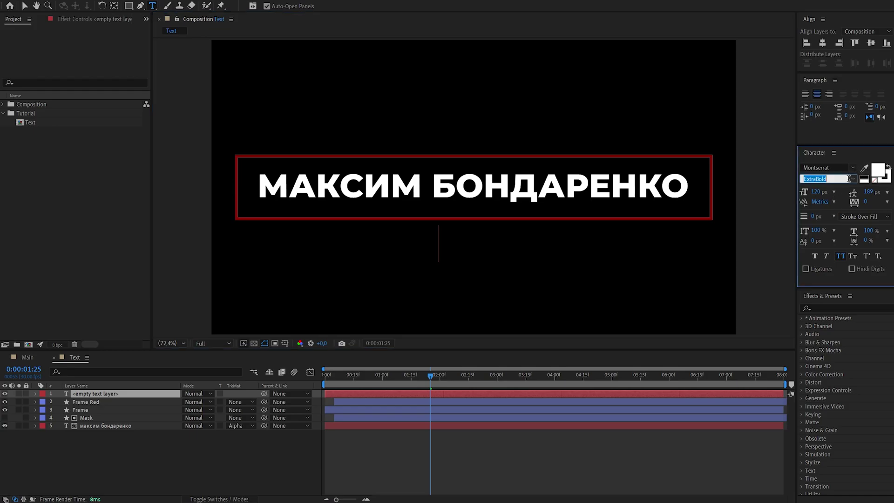
left_click(853, 179)
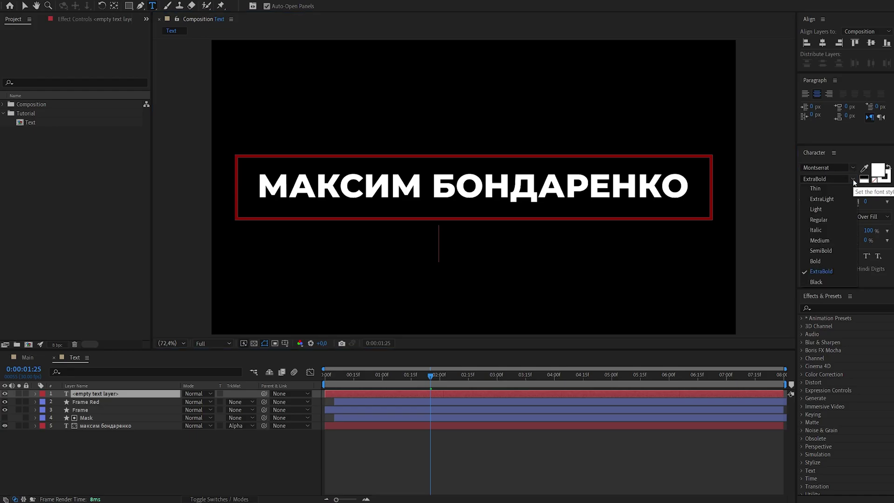
left_click(831, 210)
left_click(821, 191)
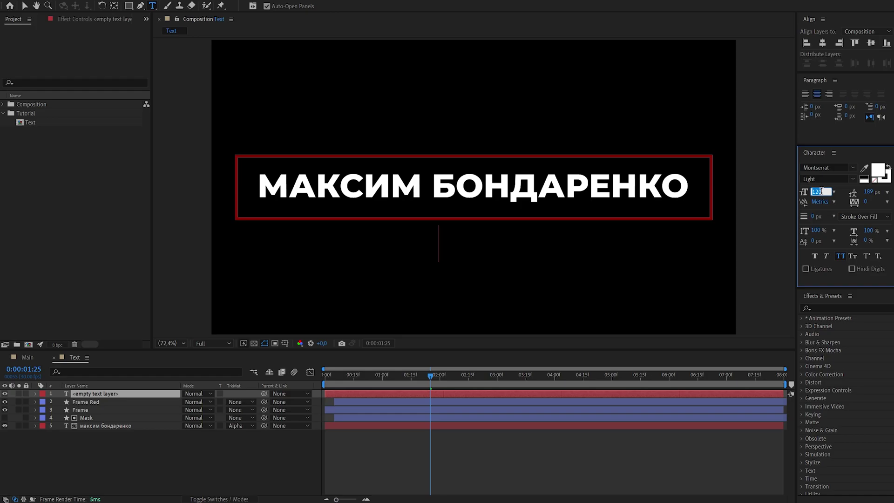
type("45")
key("Return")
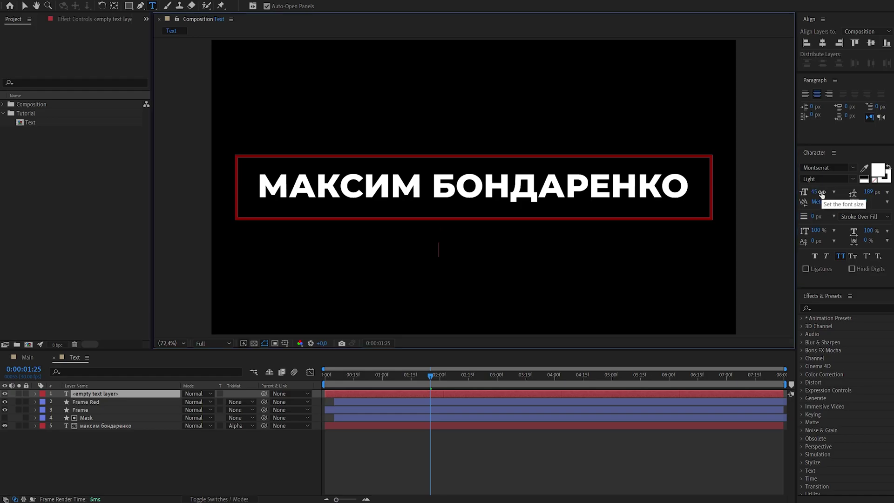
type("гра")
type("фічний дизайнер")
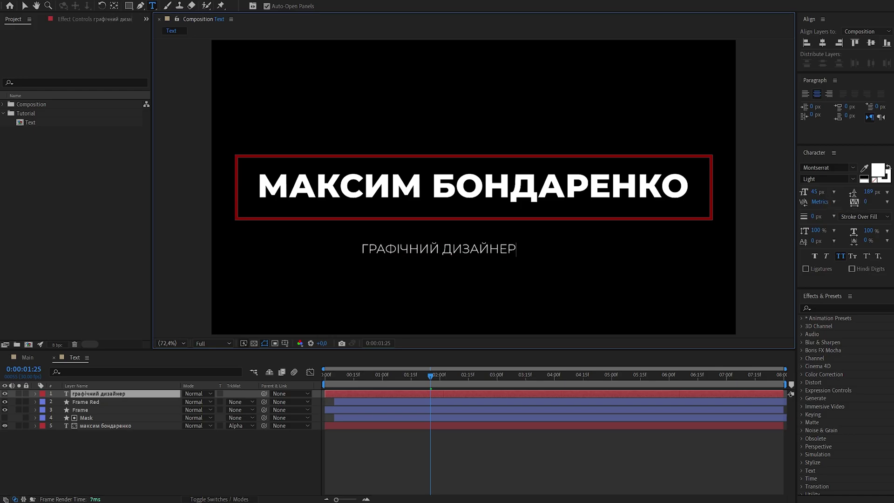
left_click(24, 6)
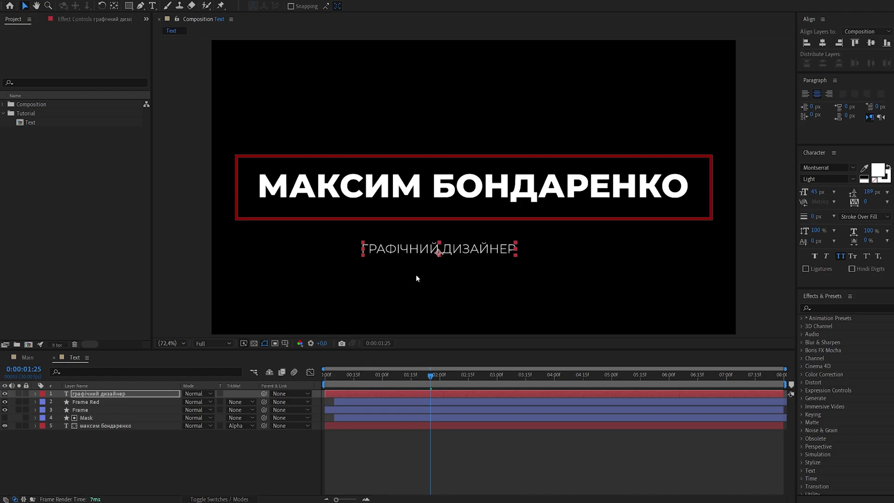
Step: Centre the subtitle's anchor and position, move it beneath the red frame, and show its Position
key("ctrl+alt+Home")
key("ctrl+alt+Home")
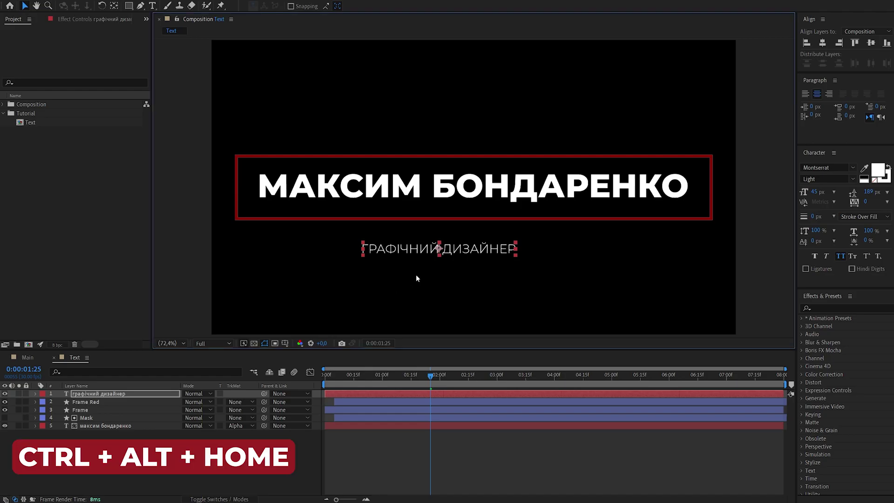
key("ctrl+Home")
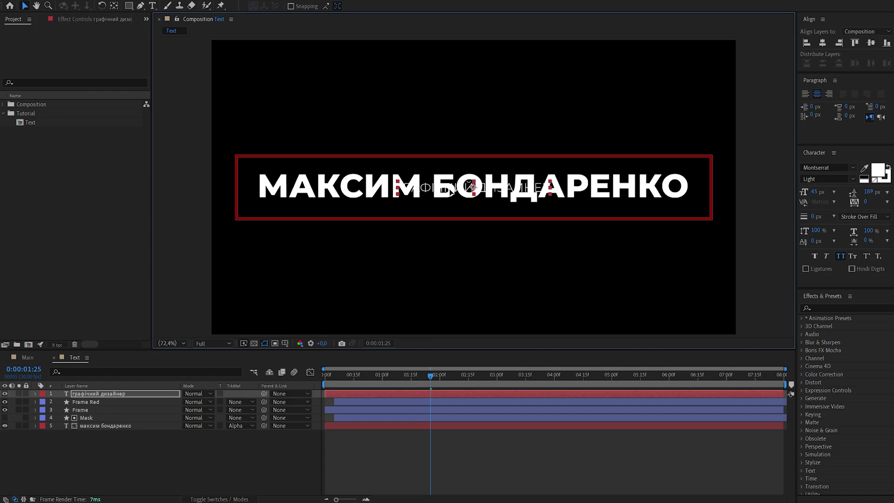
left_click_drag(451, 191, 451, 239)
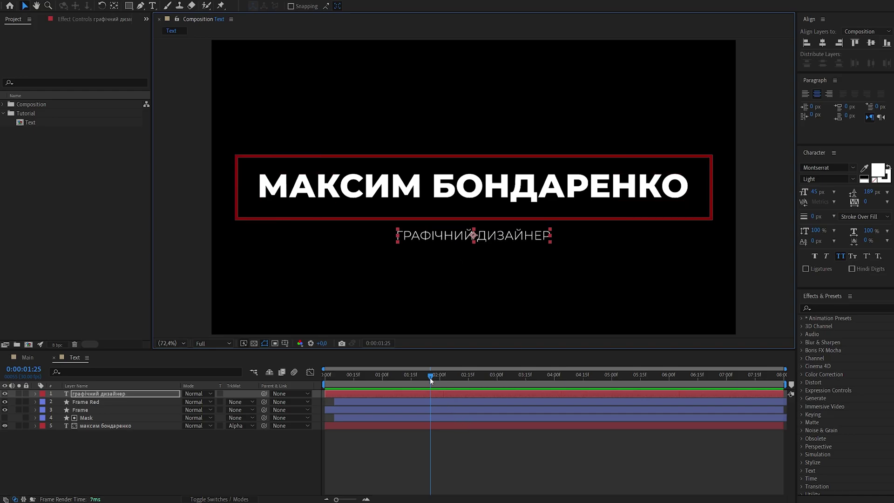
left_click_drag(430, 378, 439, 378)
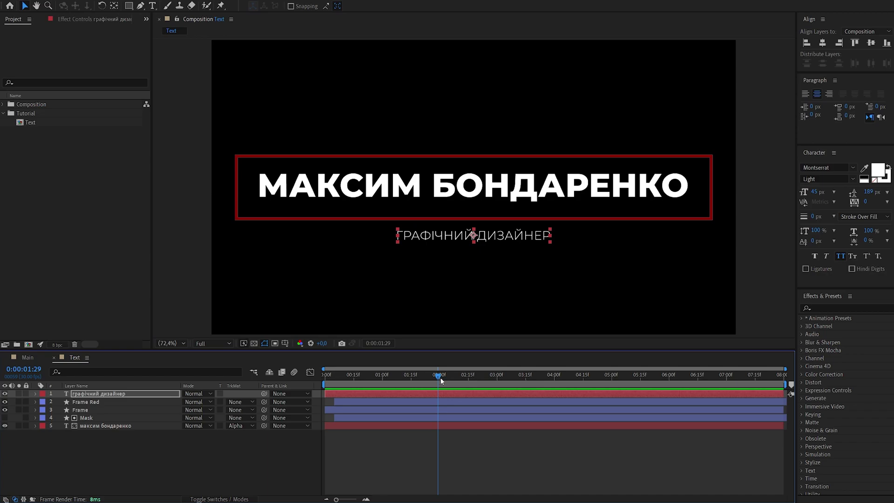
left_click(132, 393)
key("p")
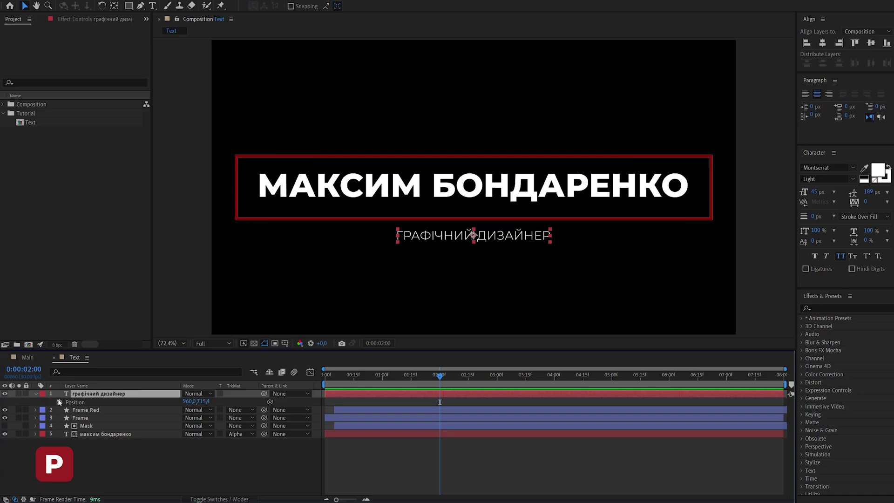
Step: Keyframe the subtitle's Position at 2:00 and offset its start position at 1:00
left_click(59, 402)
left_click_drag(441, 376, 383, 376)
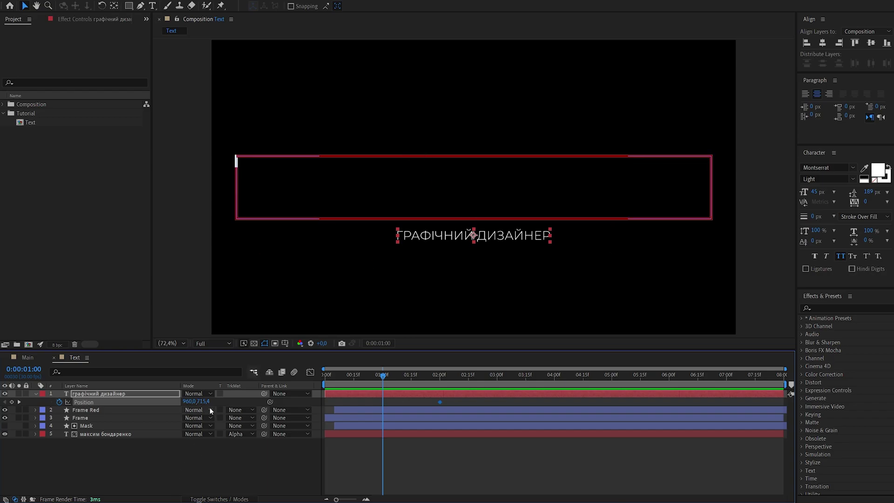
left_click_drag(201, 402, 203, 402)
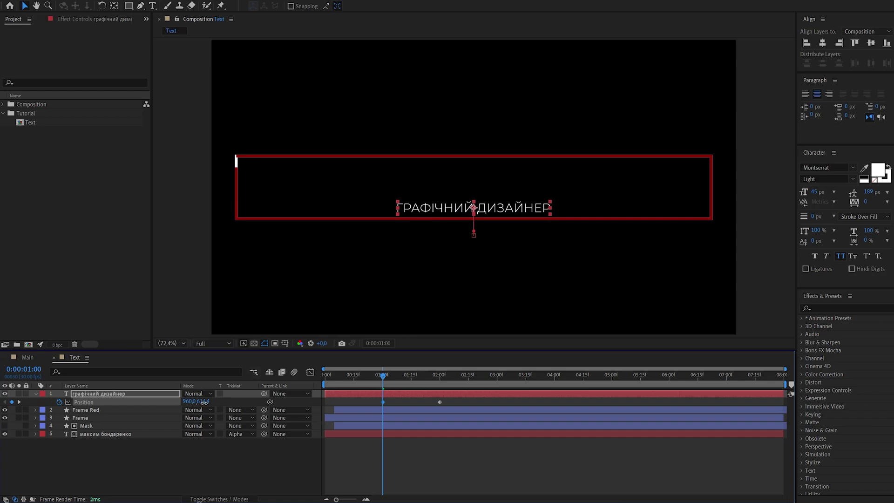
Step: Easy-ease both subtitle Position keyframes and front-load the speed curve, then preview
left_click_drag(458, 397, 347, 404)
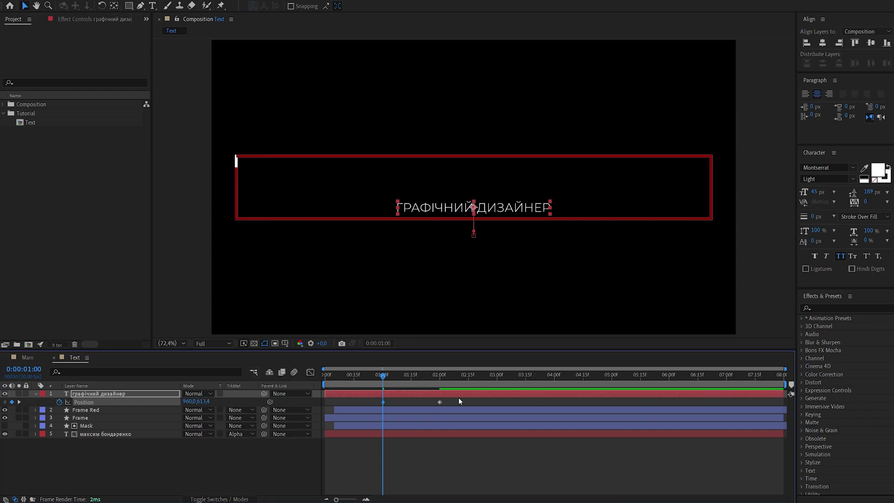
key("F9")
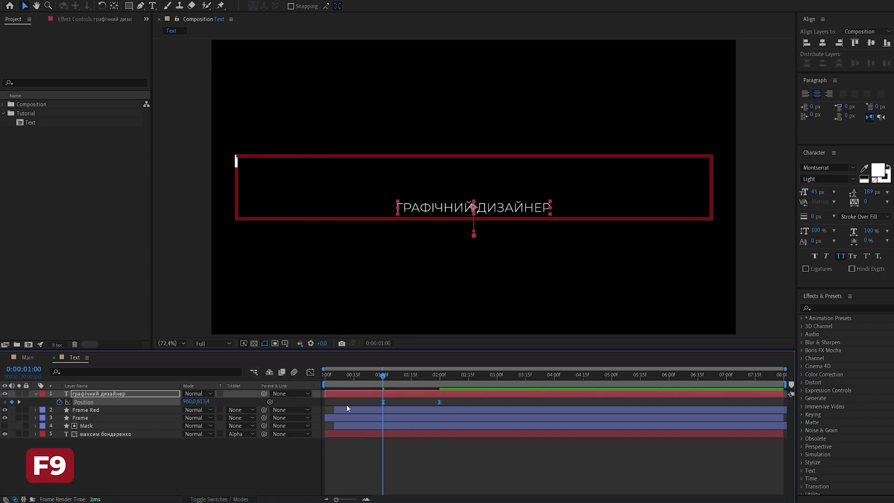
left_click(310, 373)
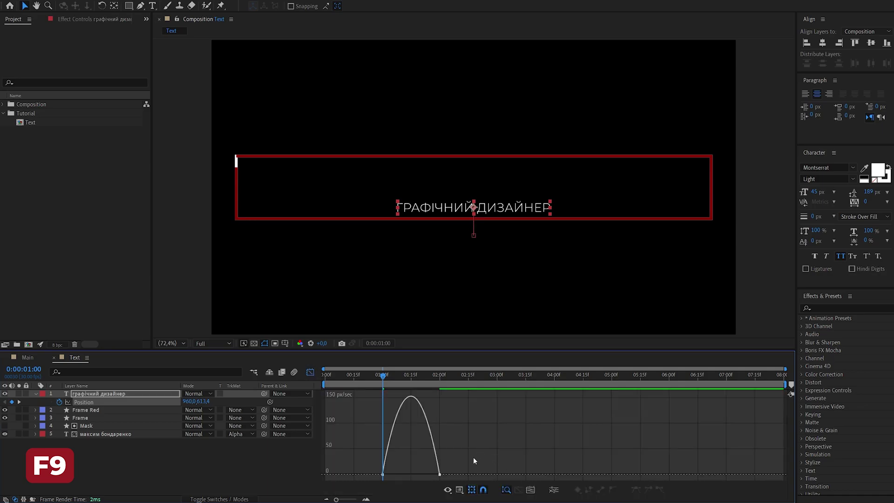
left_click_drag(429, 471, 410, 473)
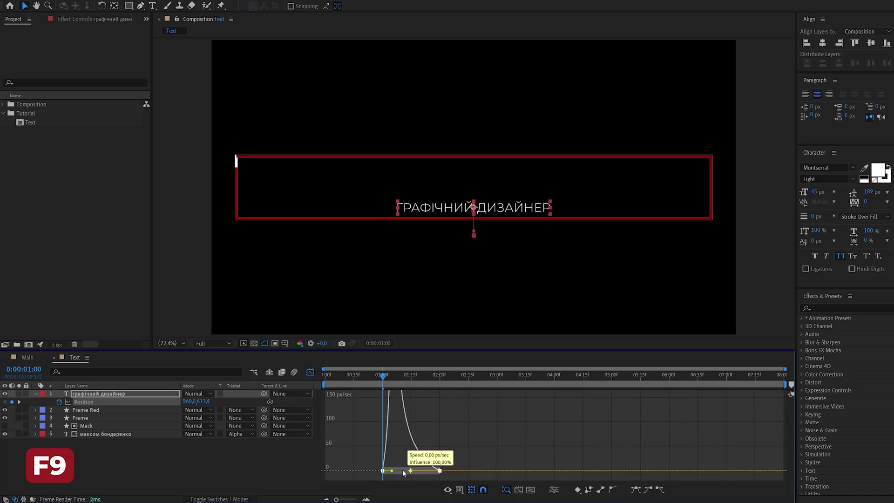
left_click(310, 373)
key("space")
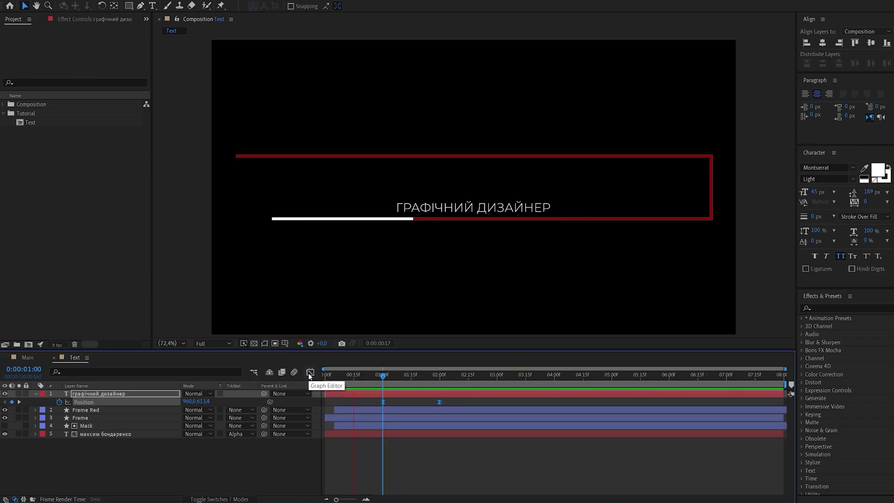
Step: Stop the preview, deselect all layers and draw a pink rectangle under the name
key("space")
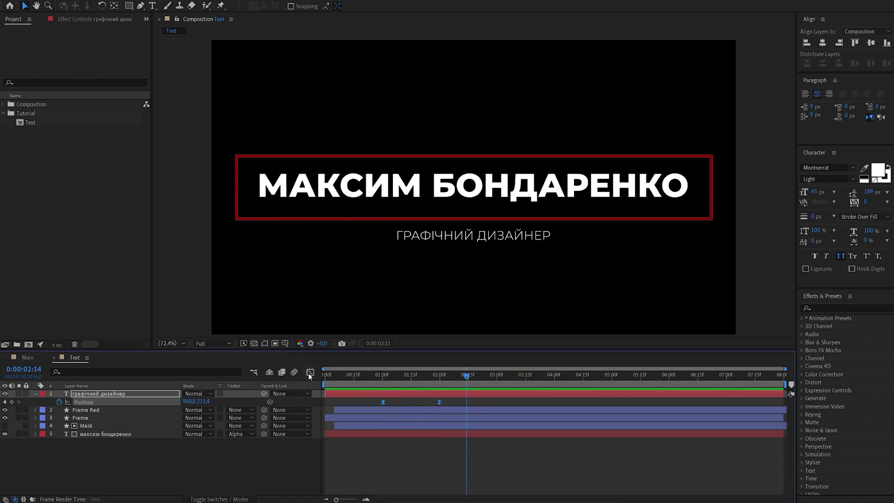
left_click(124, 468)
key("F2")
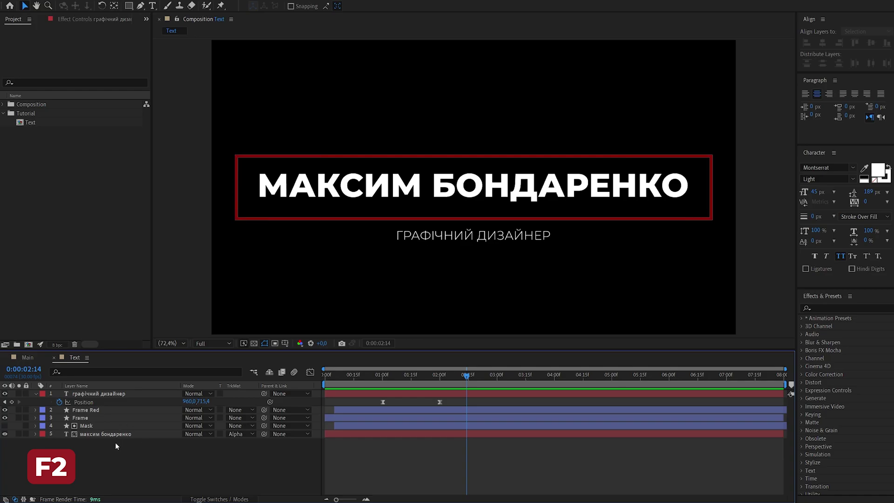
left_click(129, 7)
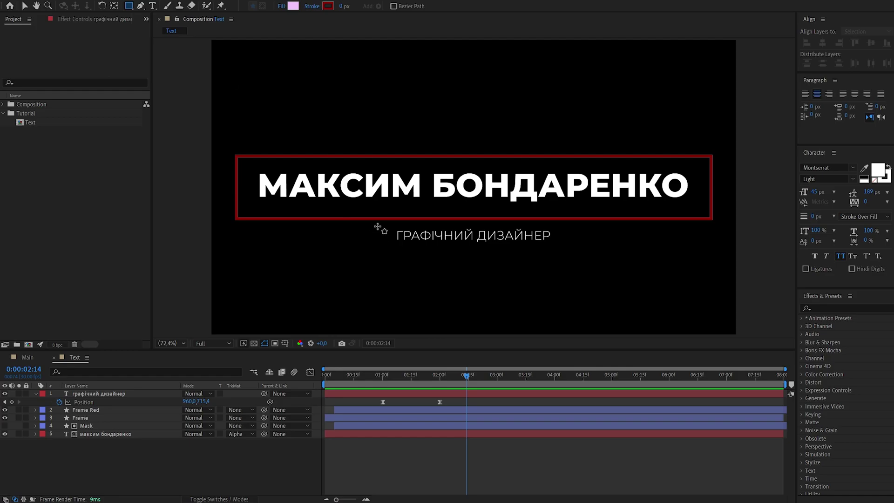
left_click_drag(388, 227, 561, 248)
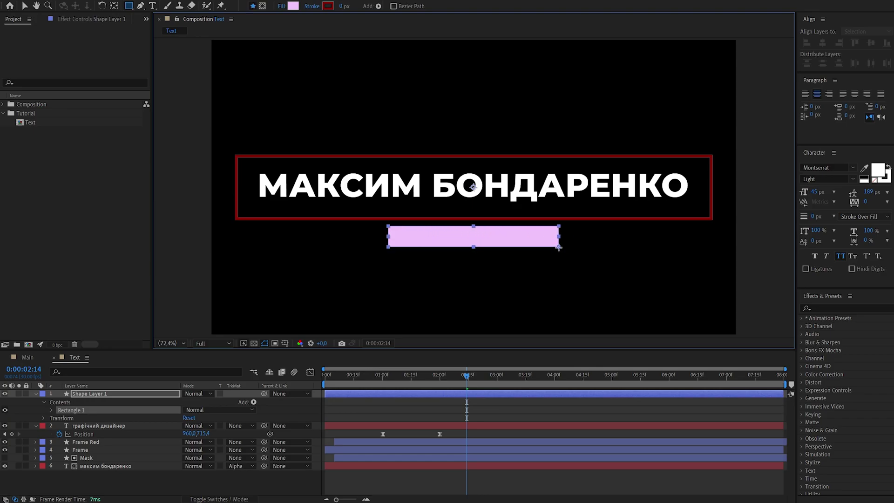
mouse_move(561, 249)
left_mouse_down()
mouse_move(572, 251)
mouse_move(564, 254)
left_mouse_up()
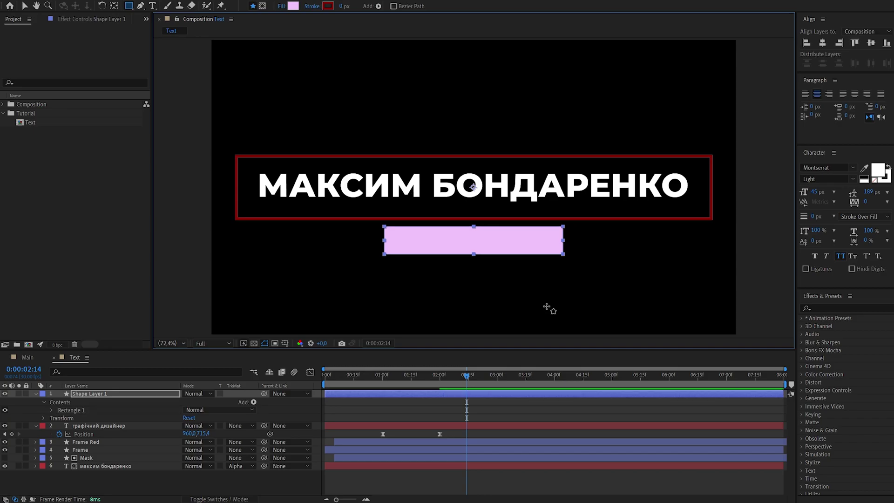
Step: Centre the rectangle, move it below the red frame, and place its layer under the subtitle
key("v")
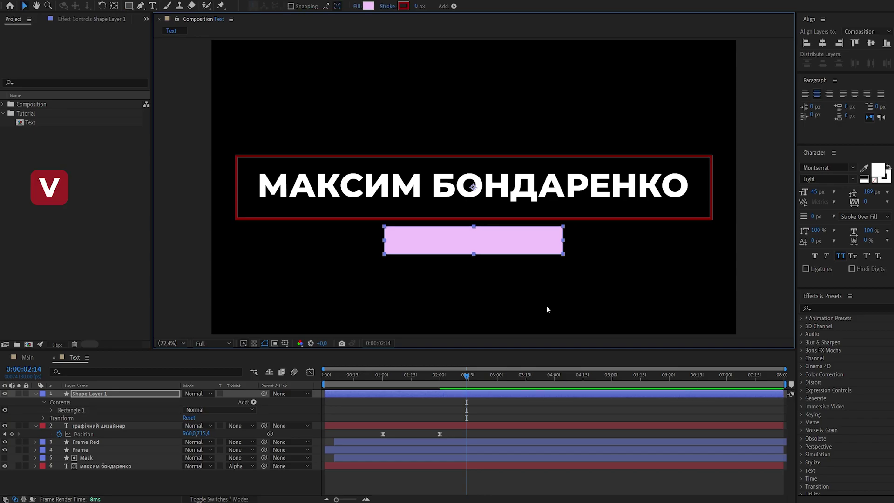
key("ctrl+alt+Home")
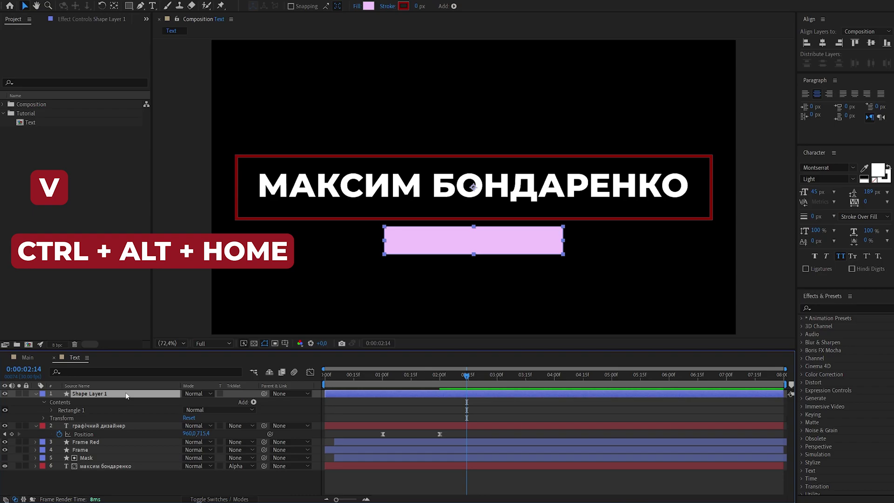
key("ctrl+Home")
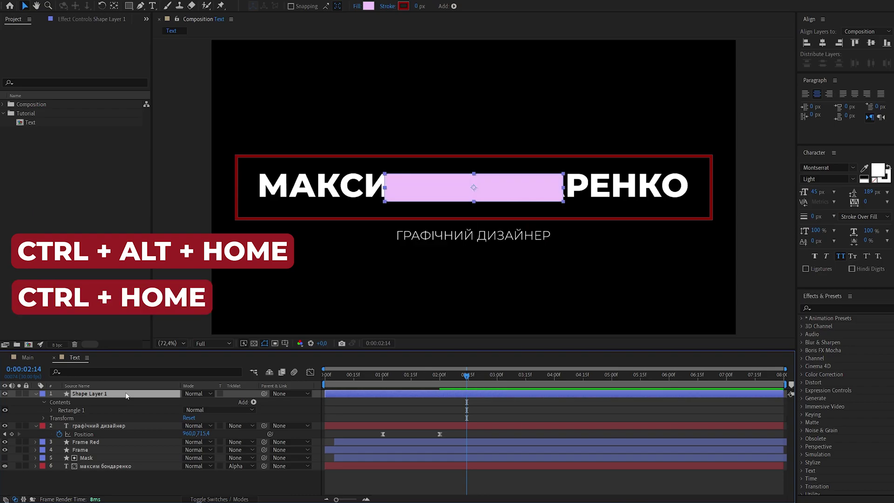
left_click(489, 194)
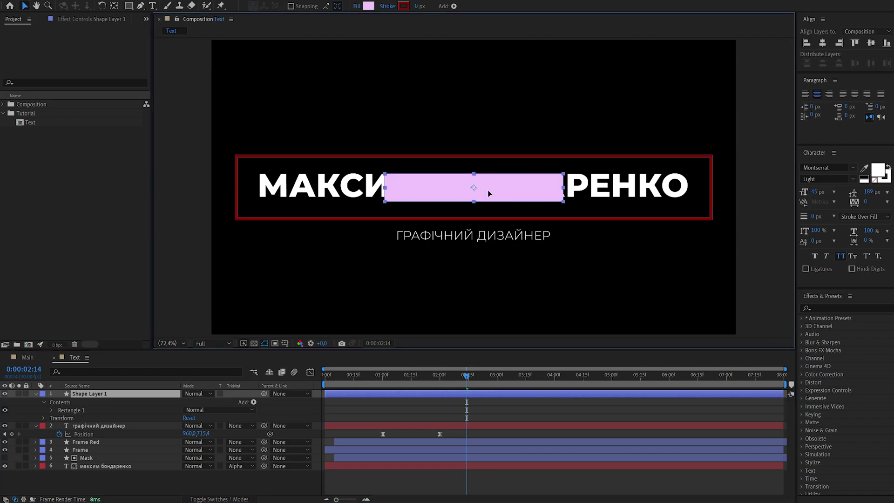
left_click_drag(489, 192, 489, 245)
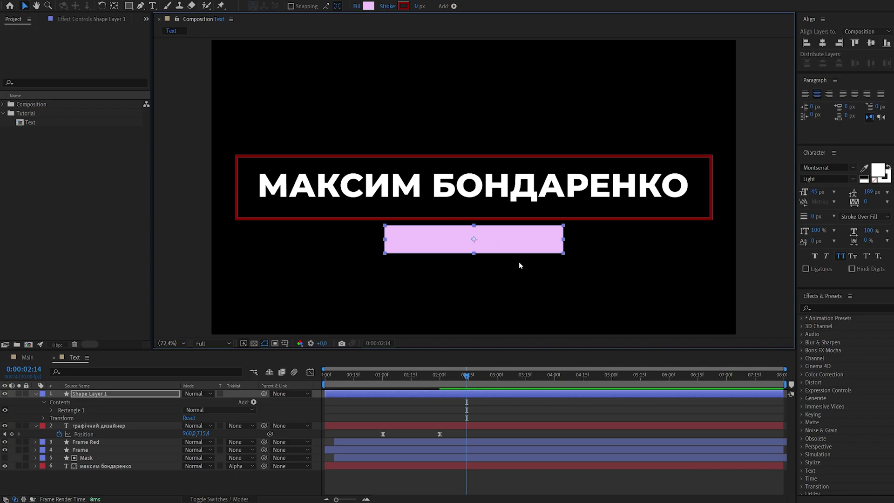
left_click_drag(110, 393, 111, 436)
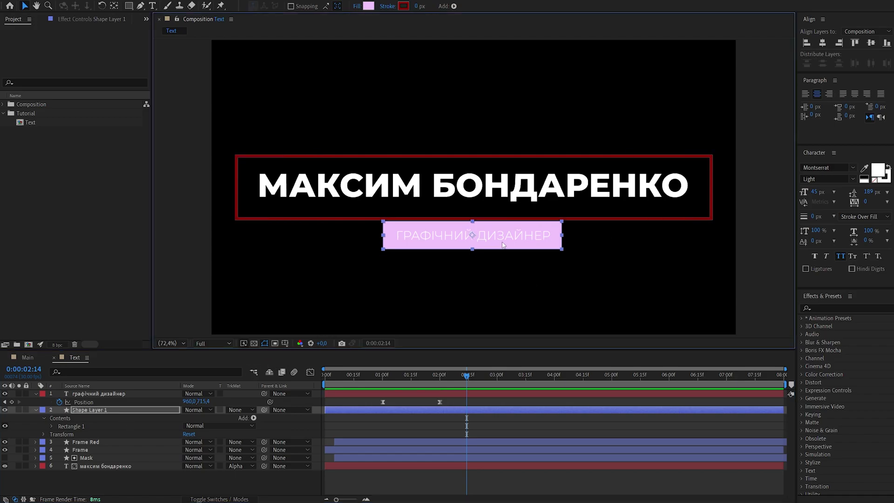
Step: View at 100% and reposition the pink rectangle behind the subtitle
key("slash")
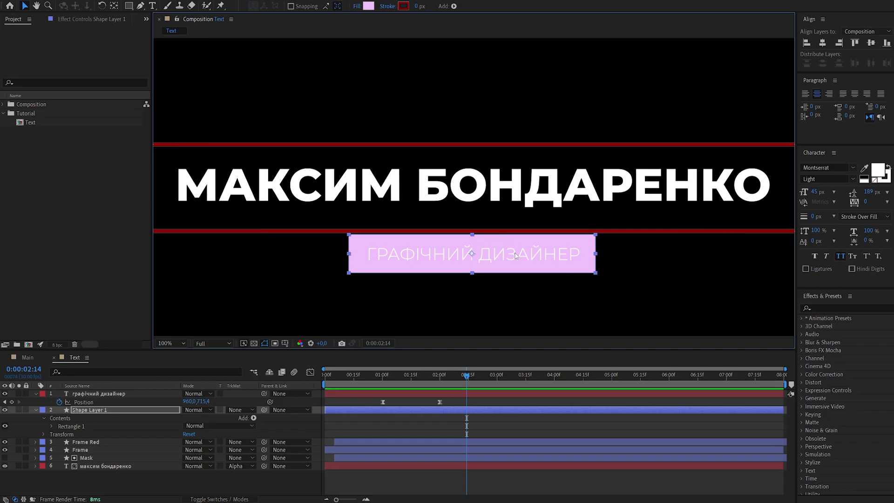
scroll(485, 246, "up", 1)
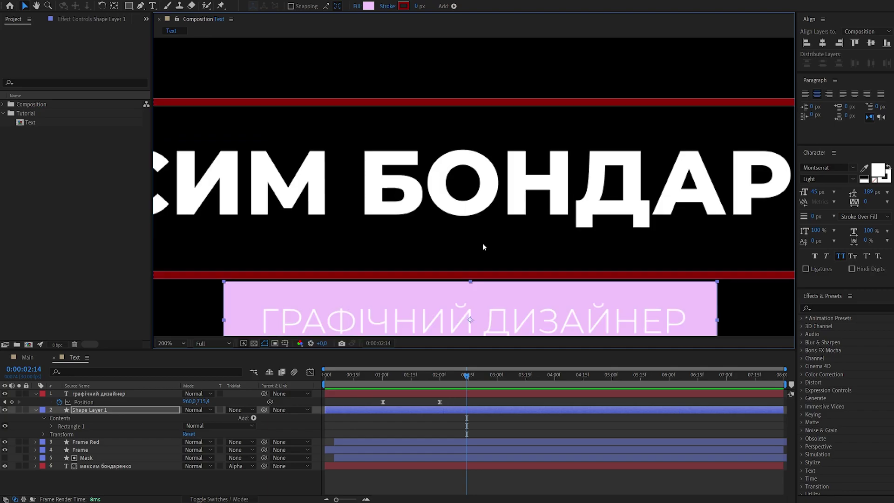
scroll(489, 247, "down", 1)
left_click_drag(495, 271, 497, 273)
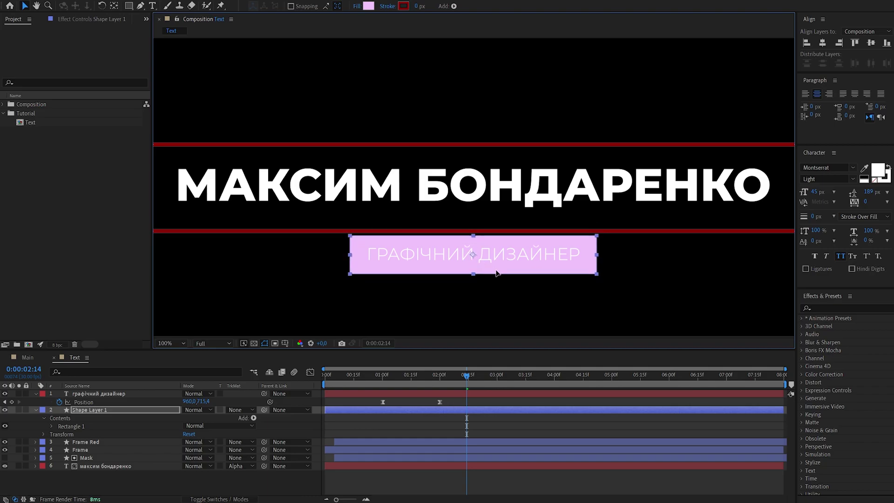
key("ctrl+z")
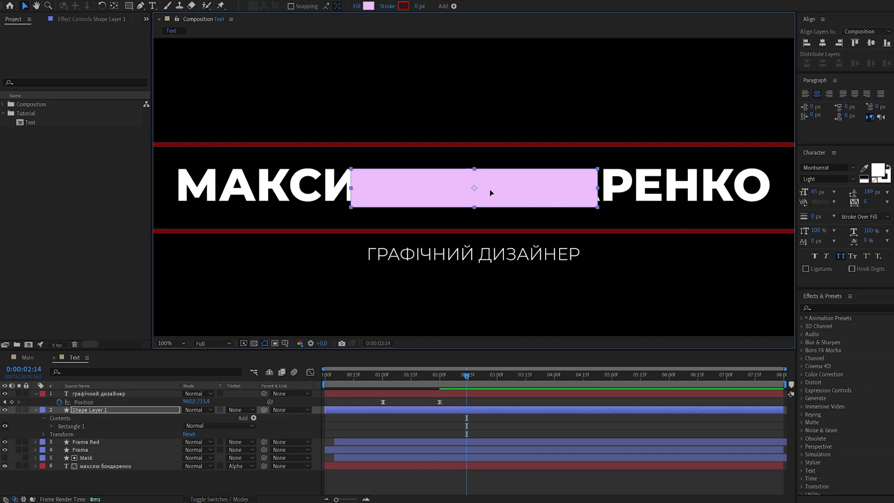
left_click_drag(490, 203, 483, 253)
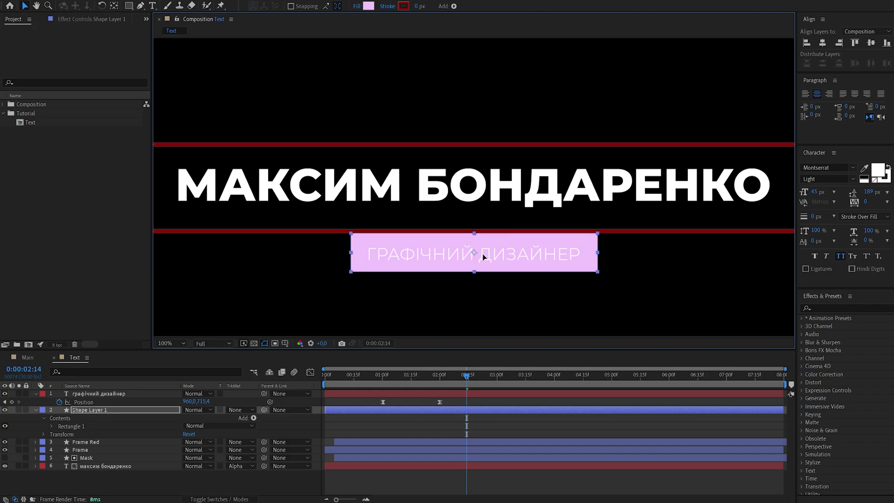
left_click_drag(484, 256, 484, 255)
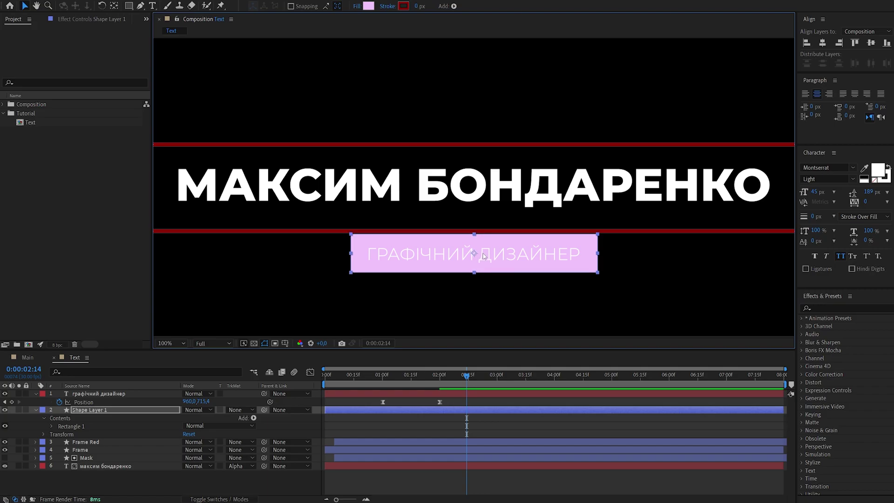
Step: Adjust the subtitle's end-keyframe Position to centre it in the box, then begin renaming the rectangle layer
left_click(483, 256)
key("j")
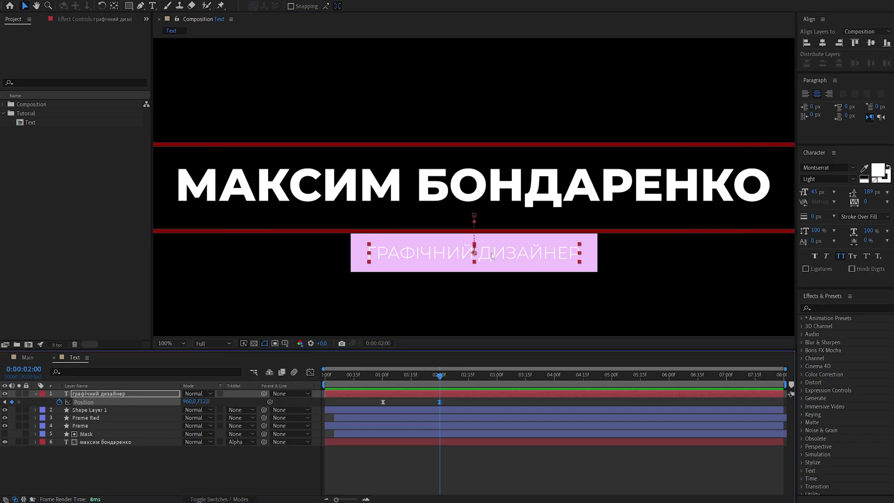
left_click_drag(203, 401, 213, 401)
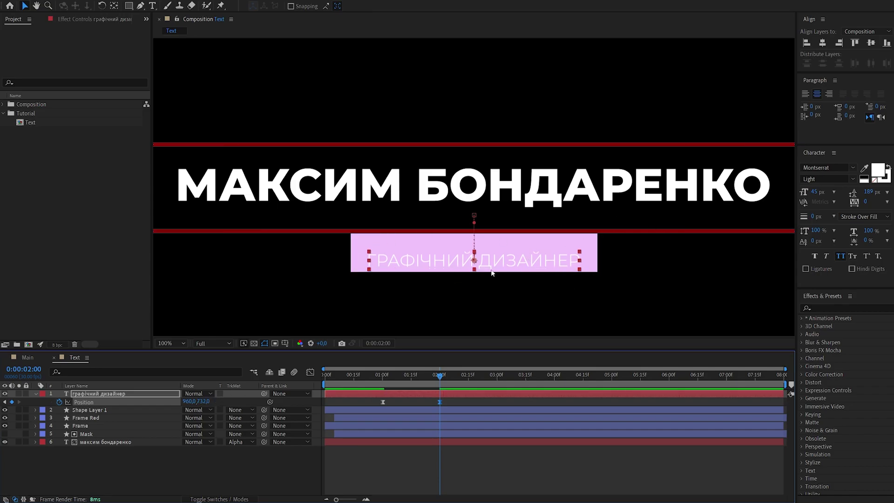
mouse_move(508, 262)
left_mouse_down()
mouse_move(505, 247)
mouse_move(507, 255)
left_mouse_up()
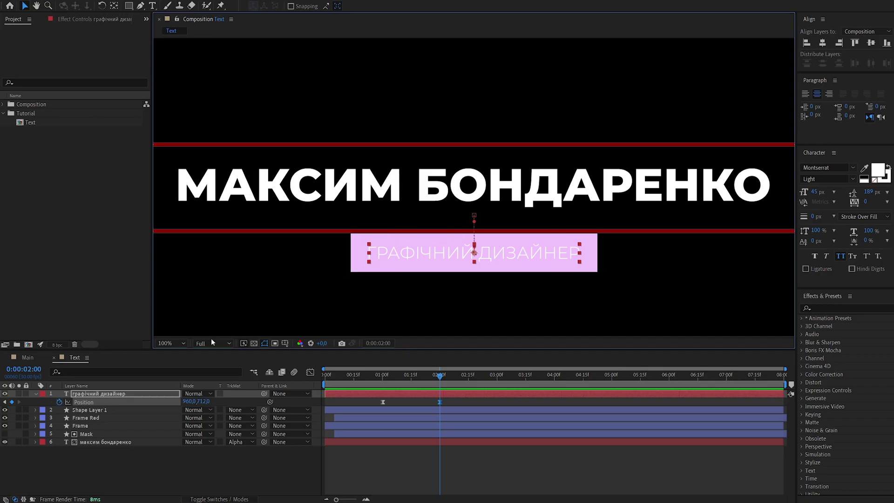
left_click(137, 412)
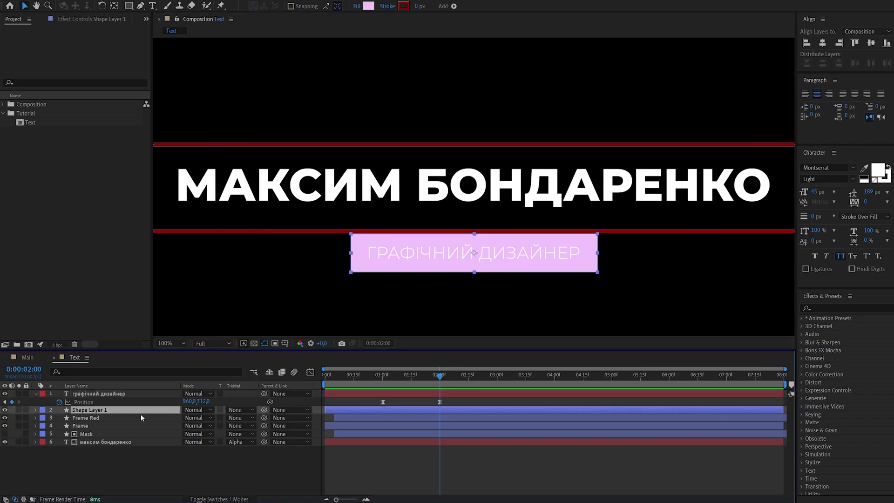
key("Return")
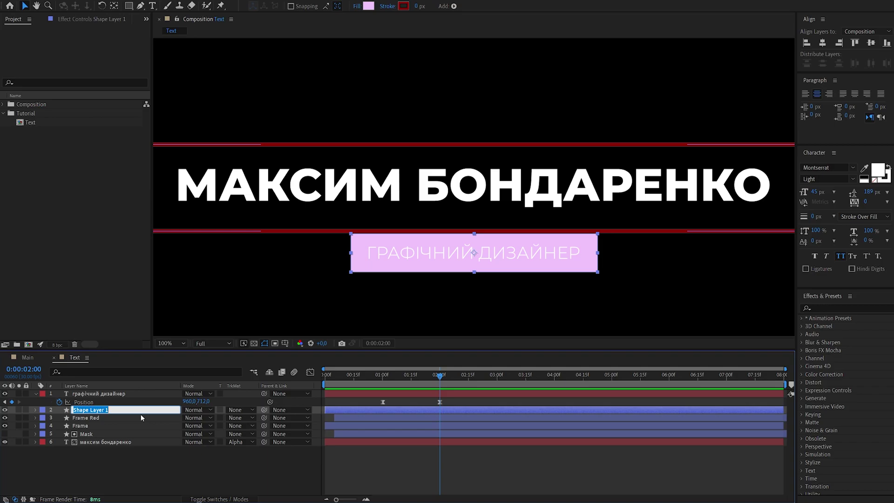
Step: Rename the rectangle layer to Mask02 and move it up in the layer stack
type("Mask02")
key("Return")
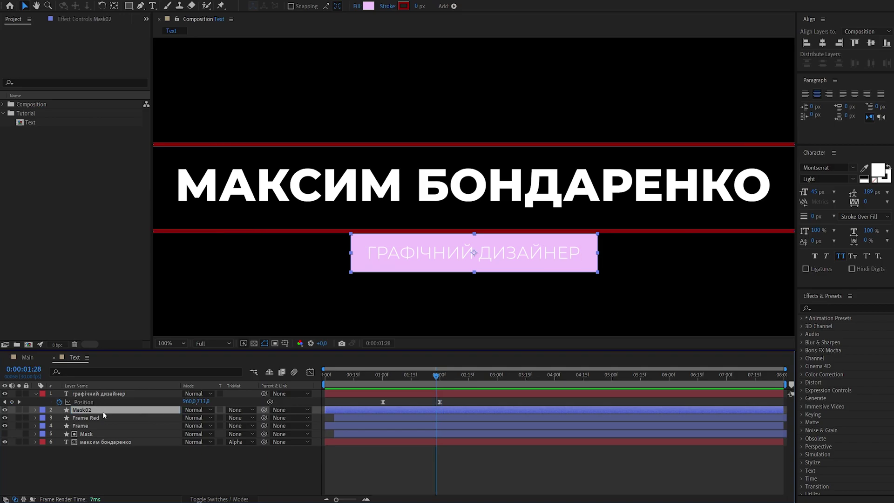
left_click_drag(105, 410, 97, 392)
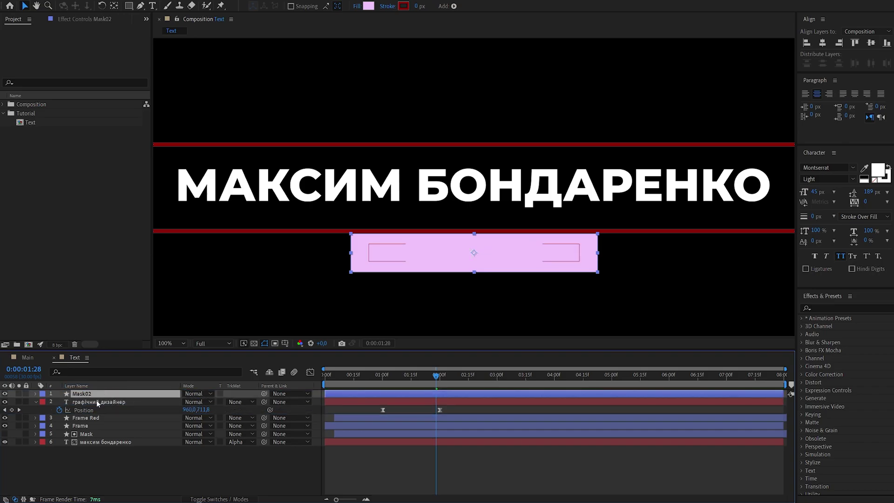
Step: Set the subtitle layer's track matte to Alpha Matte "Mask02" and check the reveal at 0:00:01:05
left_click(130, 402)
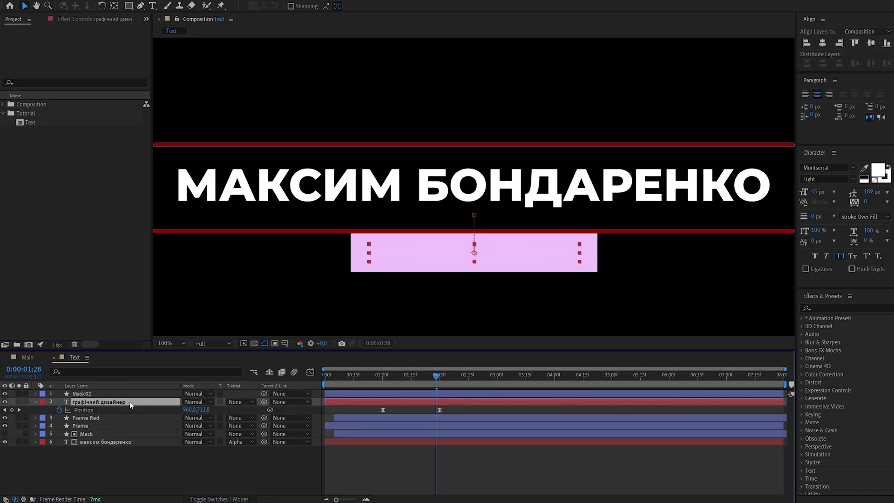
left_click(246, 402)
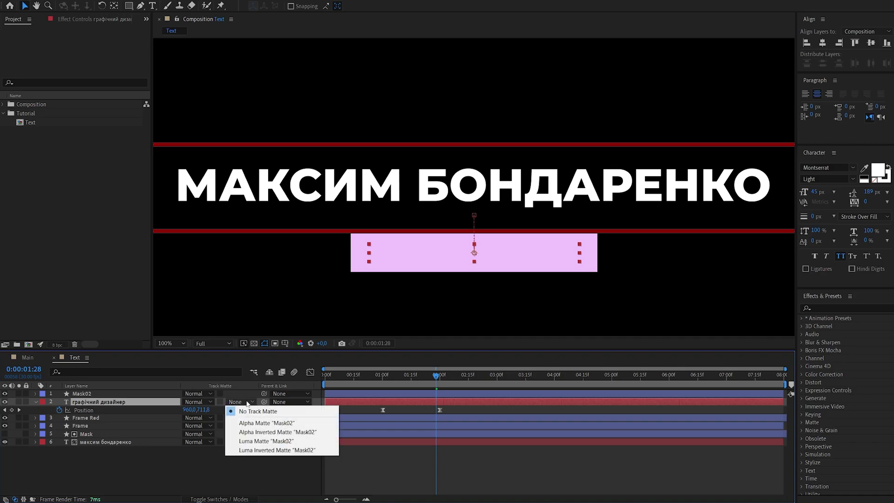
left_click(263, 425)
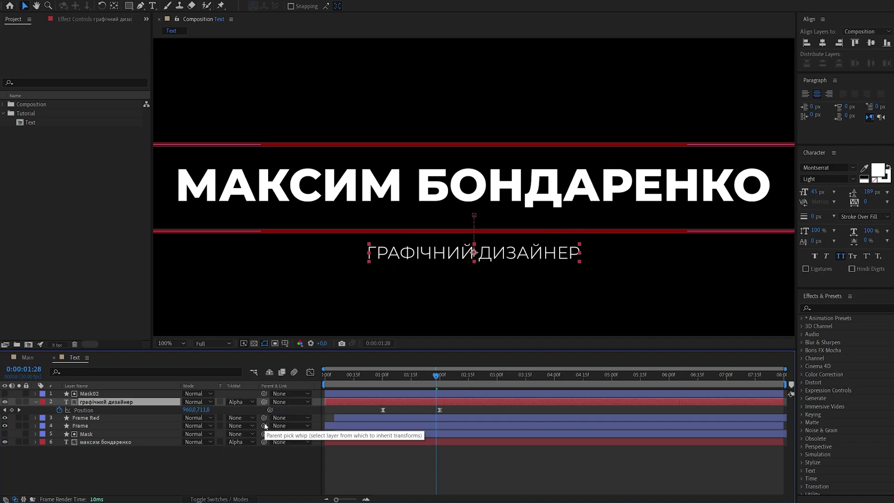
mouse_move(420, 378)
left_mouse_down()
mouse_move(388, 387)
mouse_move(448, 382)
mouse_move(409, 381)
mouse_move(440, 387)
left_mouse_up()
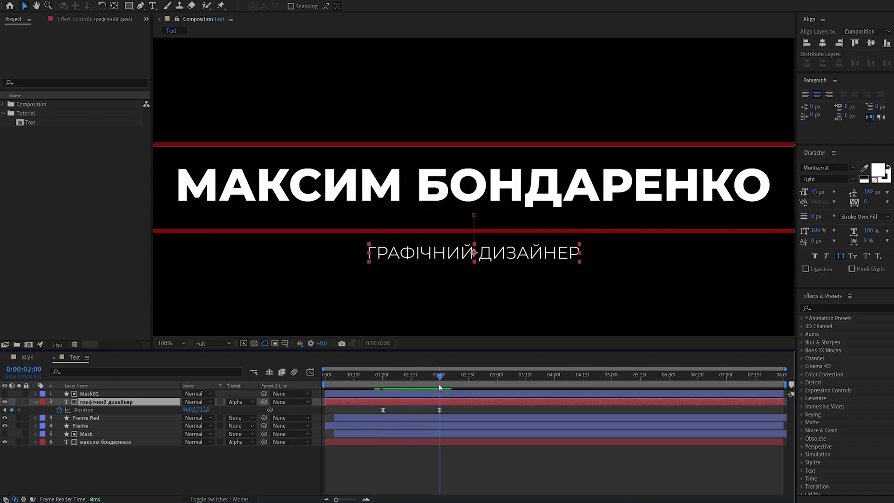
left_click(182, 344)
left_click(185, 186)
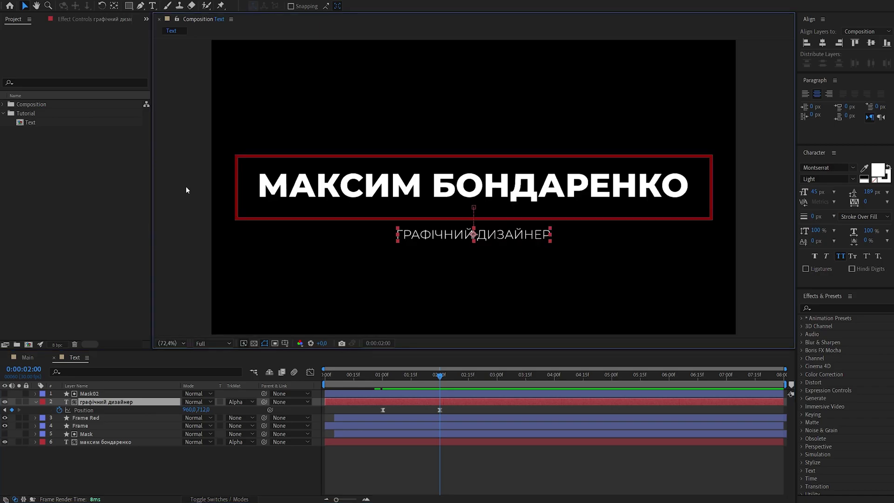
key("KP_0")
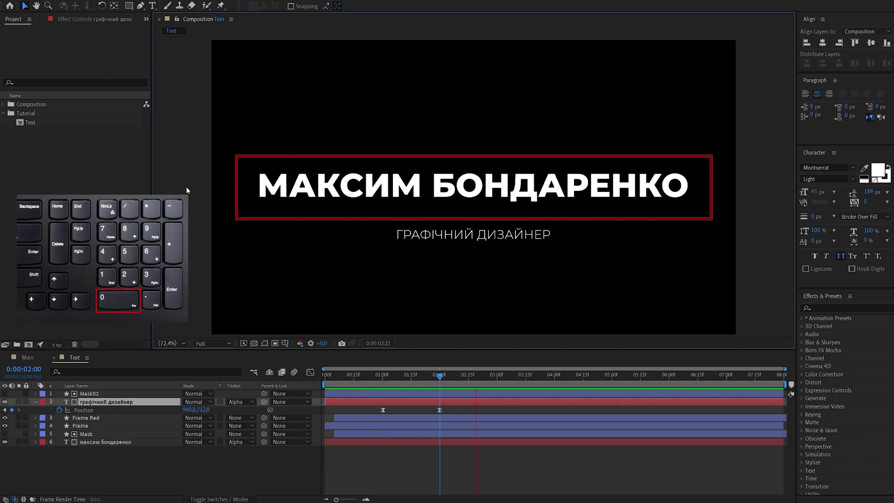
key("space")
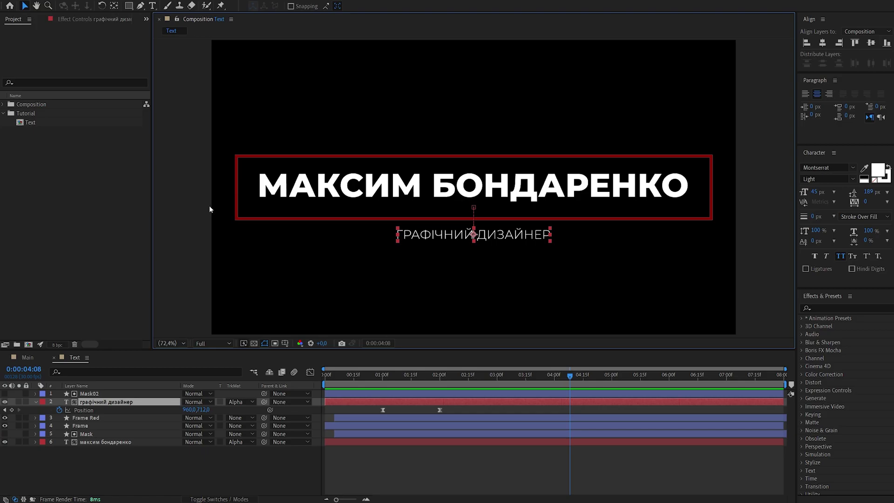
left_click(563, 380)
left_click_drag(563, 380, 446, 386)
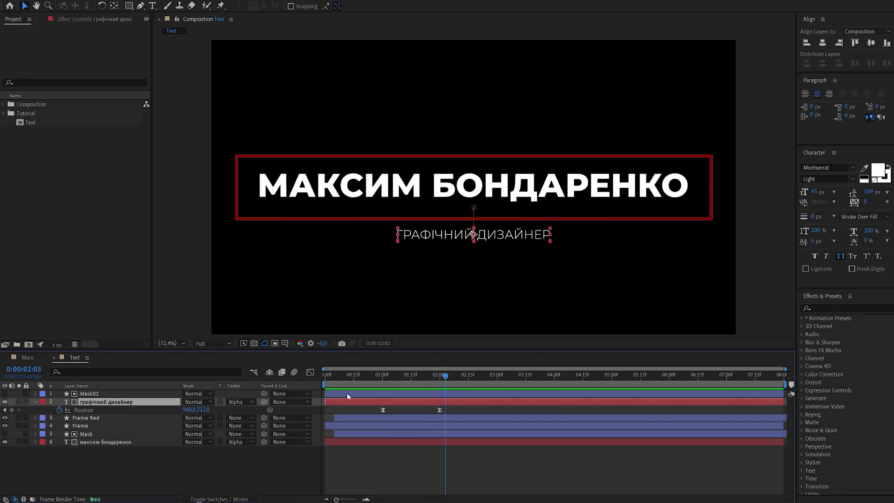
Step: Pre-compose the Mask02 and ГРАФІЧНИЙ ДИЗАЙНЕР subtitle layers into a new composition named Little Text
key("ctrl+shift+a")
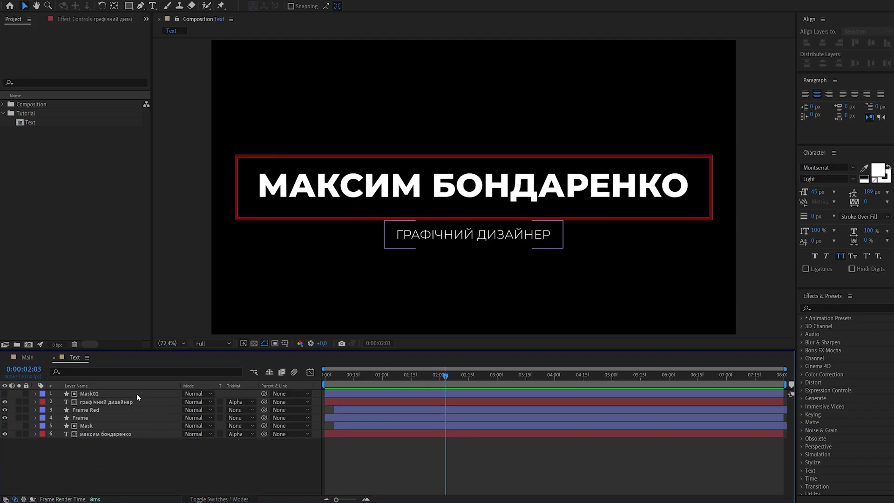
left_click(136, 394)
left_click(137, 401, "shift")
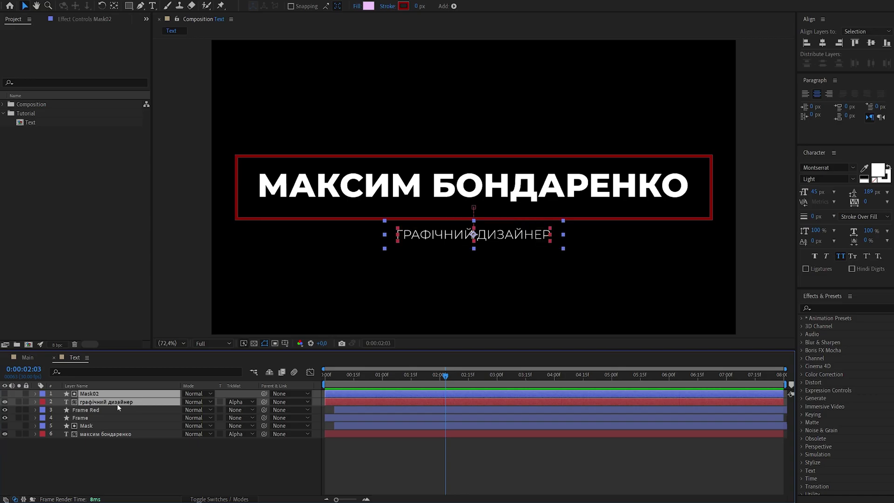
right_click(139, 396)
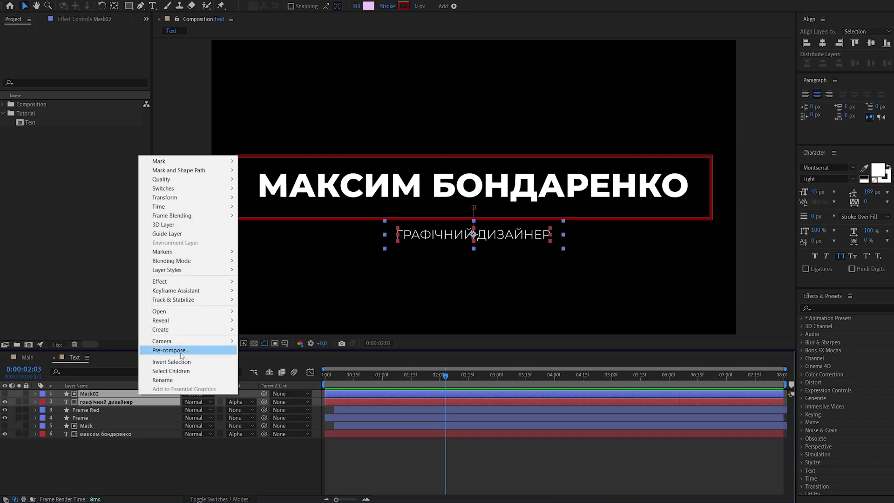
left_click(182, 355)
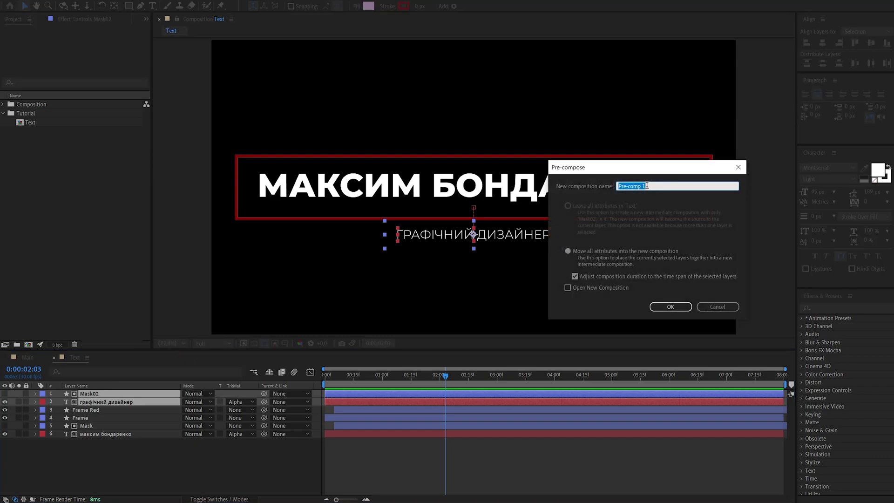
type("Little Text")
left_click(670, 306)
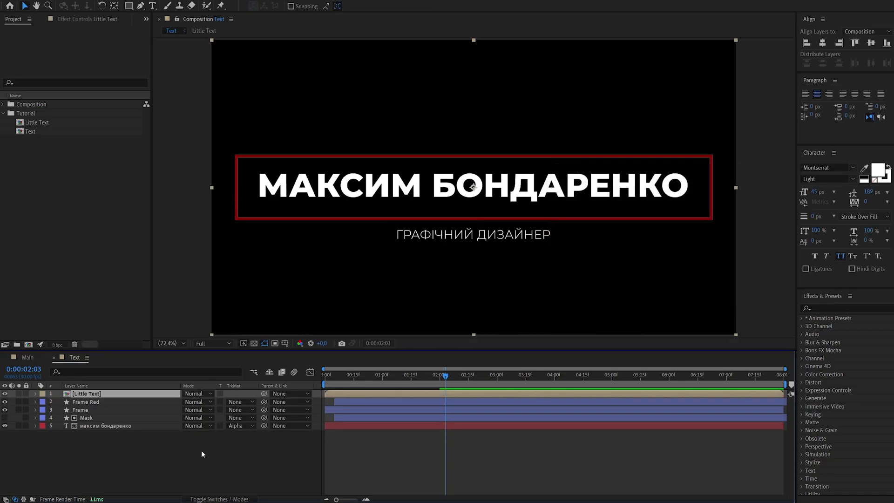
Step: Pre-compose Frame Red, Frame, Mask and the name layer into Big Text, then preview
left_click(99, 402)
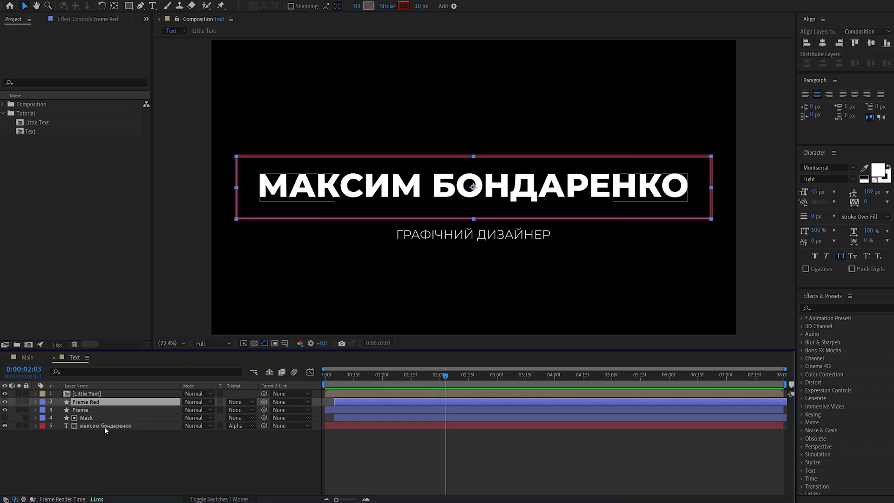
left_click(105, 426, "ctrl")
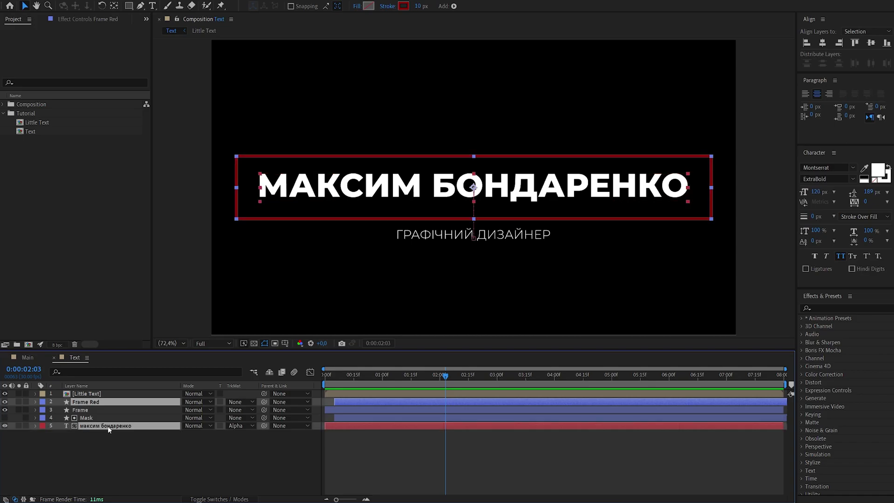
left_click(107, 427, "ctrl")
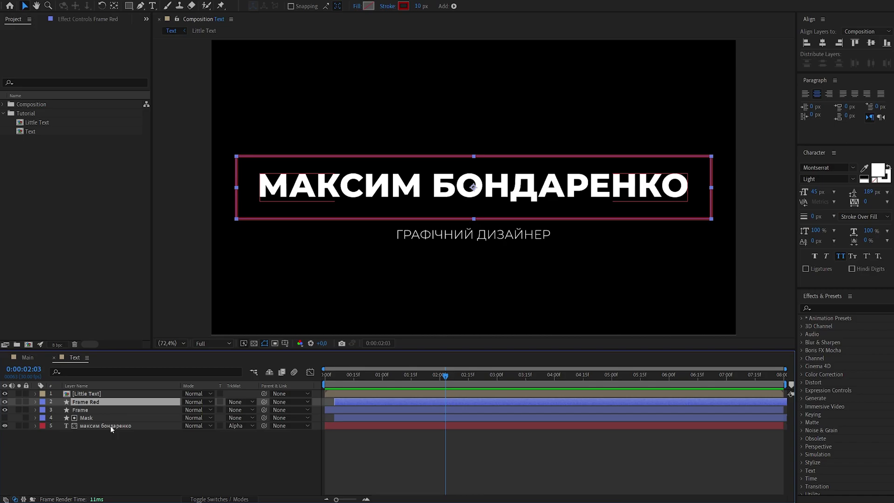
left_click(110, 426, "shift")
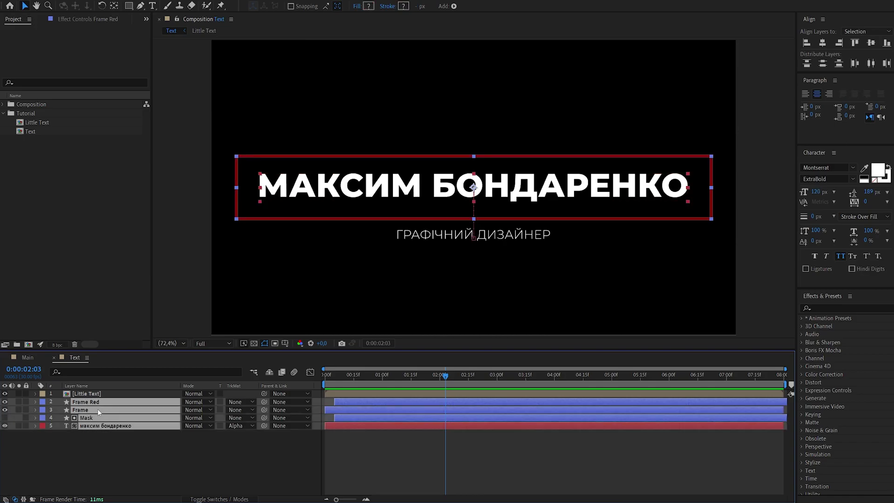
right_click(122, 414)
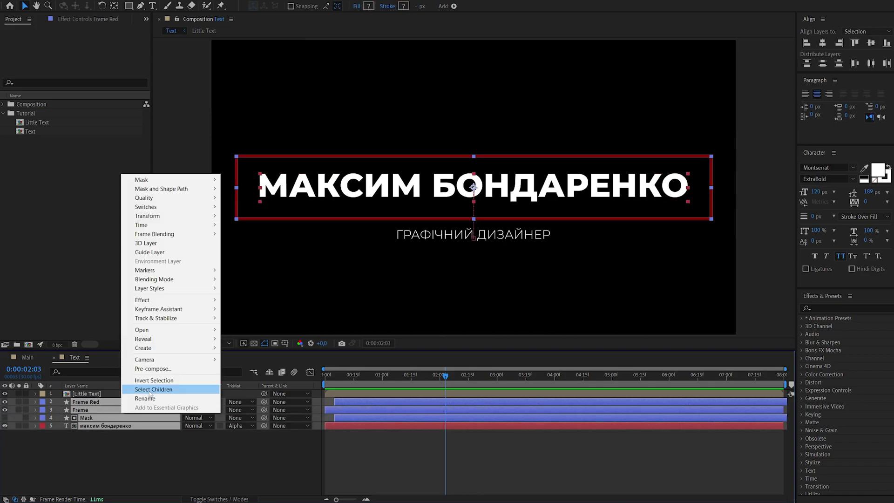
left_click(158, 369)
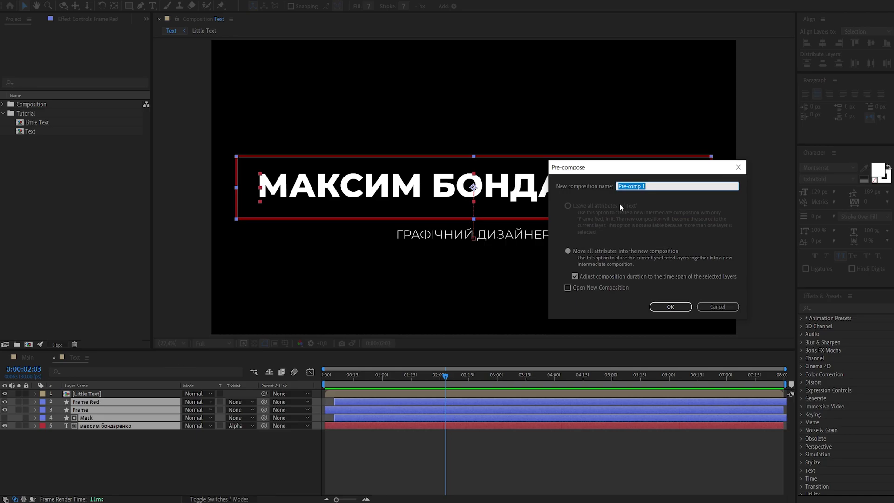
type("Big Text")
key("Return")
key("space")
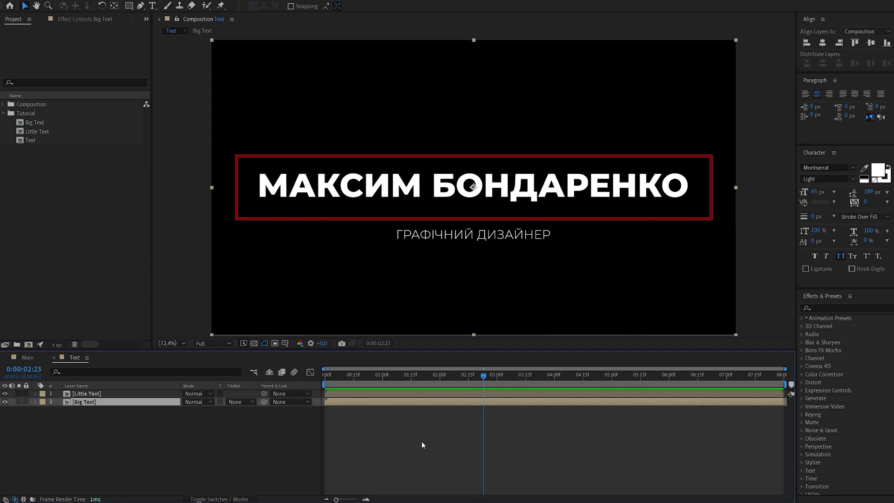
Step: Keyframe Big Text's scale at 100% at 0:00:02:00 and 80% at 0:00:03:00
mouse_move(488, 376)
left_mouse_down()
mouse_move(432, 369)
mouse_move(439, 380)
left_mouse_up()
key("s")
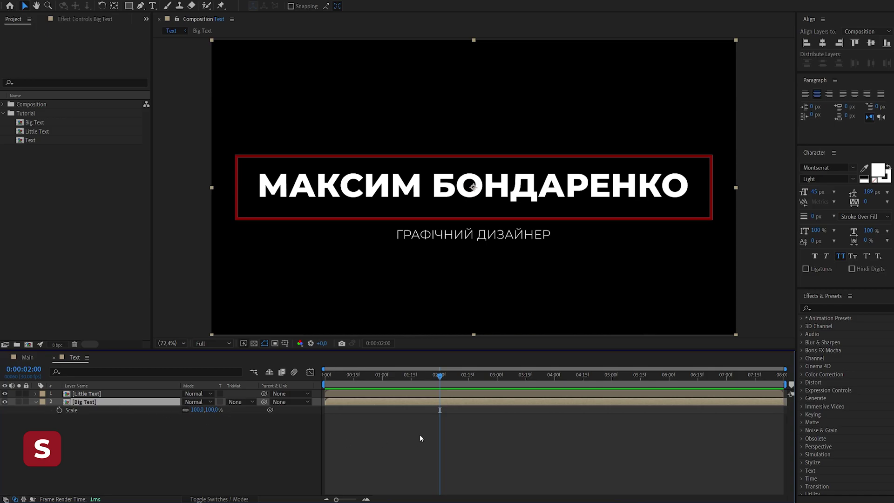
left_click(59, 410)
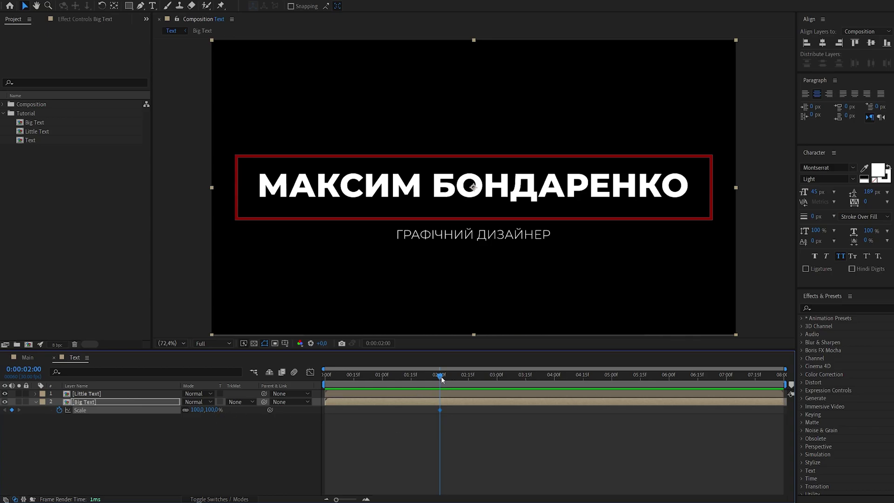
mouse_move(443, 377)
left_mouse_down()
mouse_move(522, 380)
mouse_move(498, 376)
left_mouse_up()
left_click(198, 410)
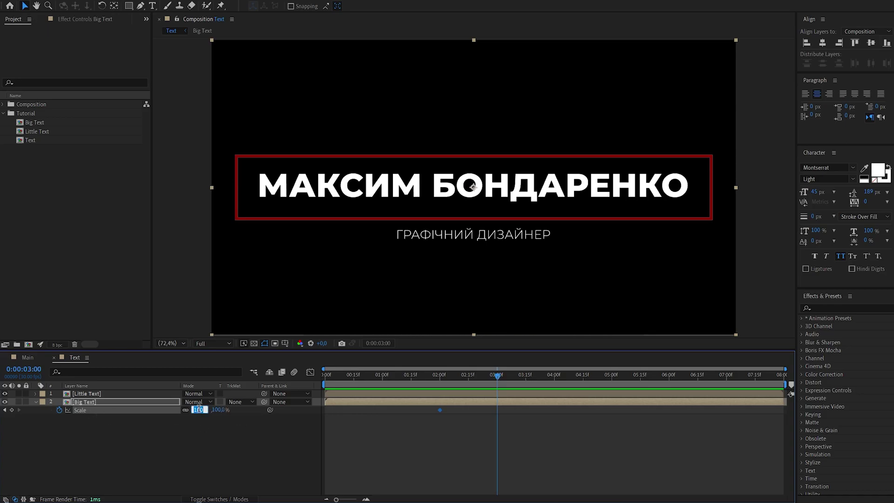
type("80")
key("Return")
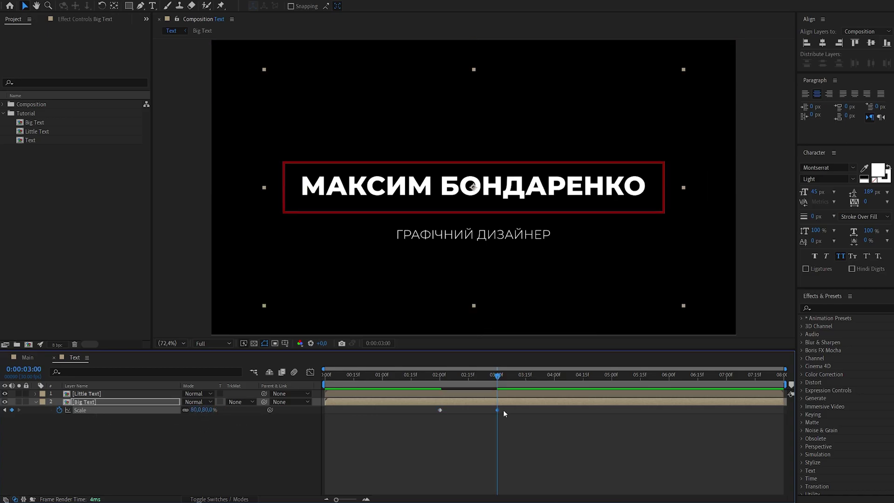
mouse_move(436, 376)
left_mouse_down()
mouse_move(515, 383)
mouse_move(442, 386)
left_mouse_up()
mouse_move(504, 424)
left_mouse_down()
mouse_move(469, 403)
mouse_move(405, 406)
left_mouse_up()
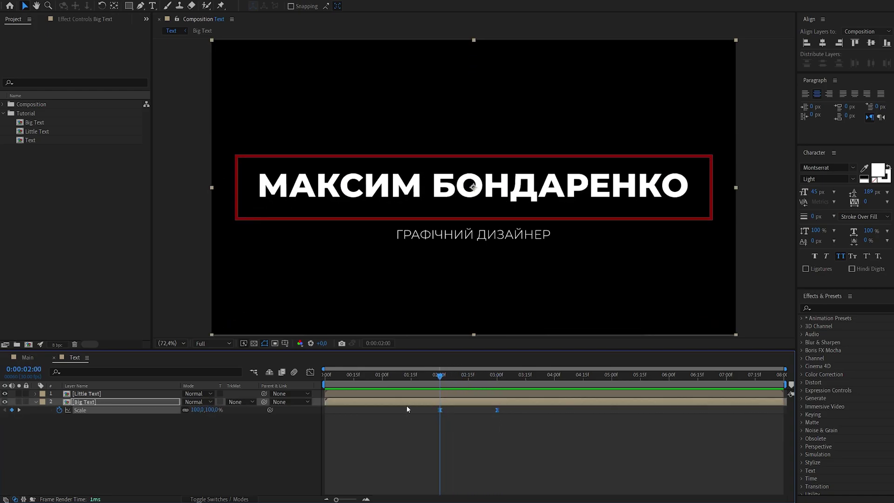
Step: Apply Easy Ease to Big Text's scale keyframes and increase their influence in the speed graph
key("F9")
left_click(310, 372)
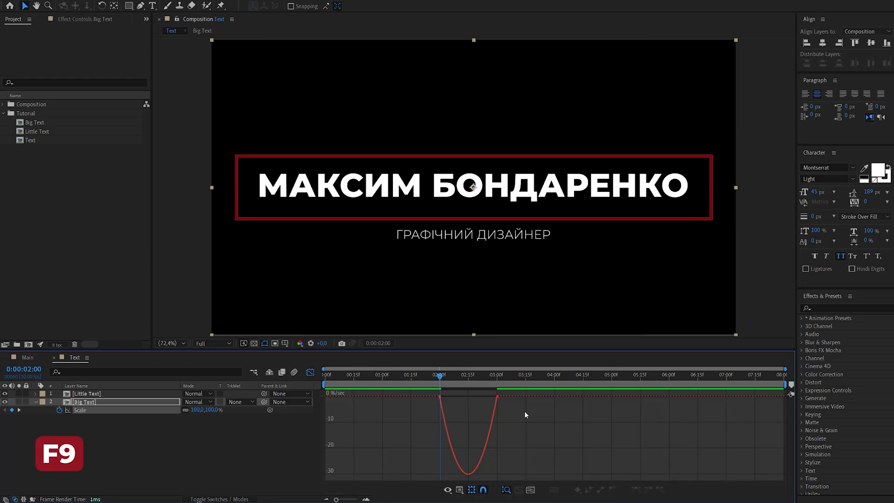
left_click_drag(525, 414, 409, 390)
left_click_drag(488, 399, 467, 400)
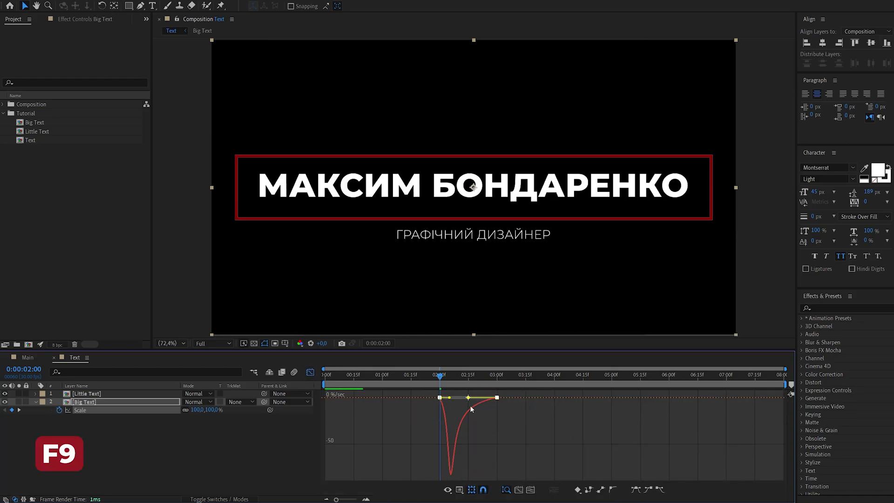
left_click(309, 373)
key("space")
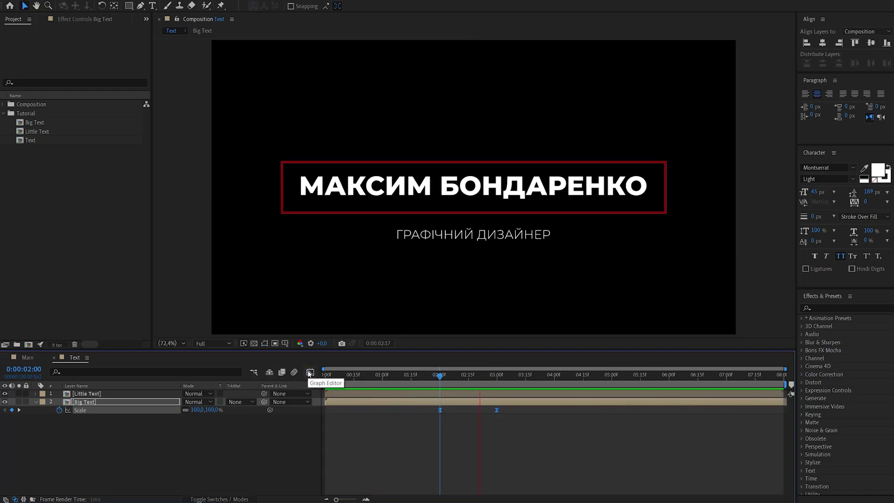
key("space")
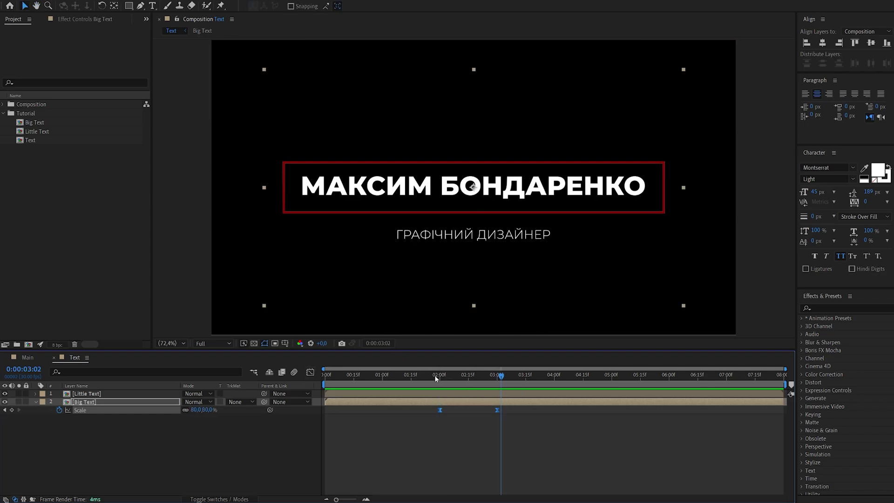
left_click(436, 377)
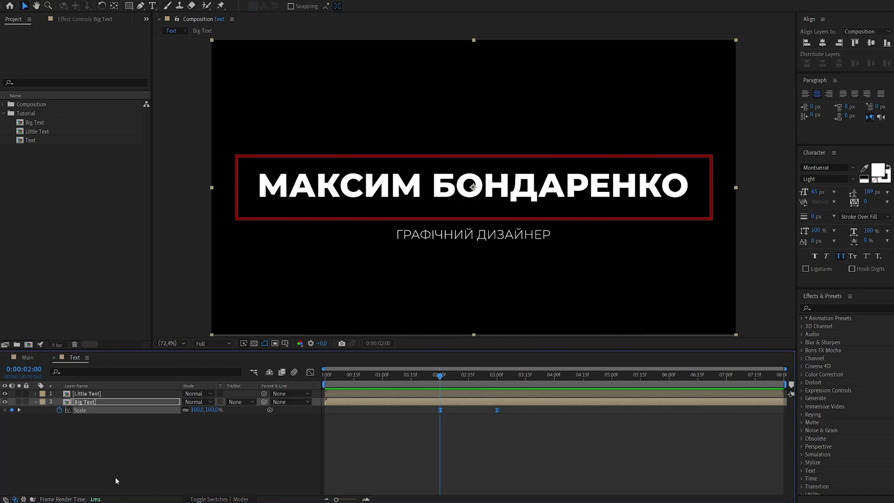
Step: Move Little Text below Big Text and keyframe its scale from 100% at 2:00 to 133% at 3:00
left_click_drag(118, 395, 117, 421)
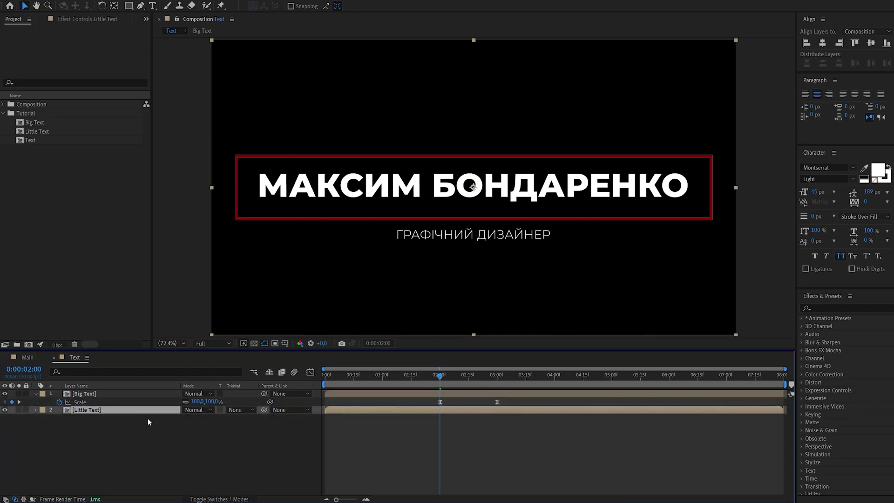
key("s")
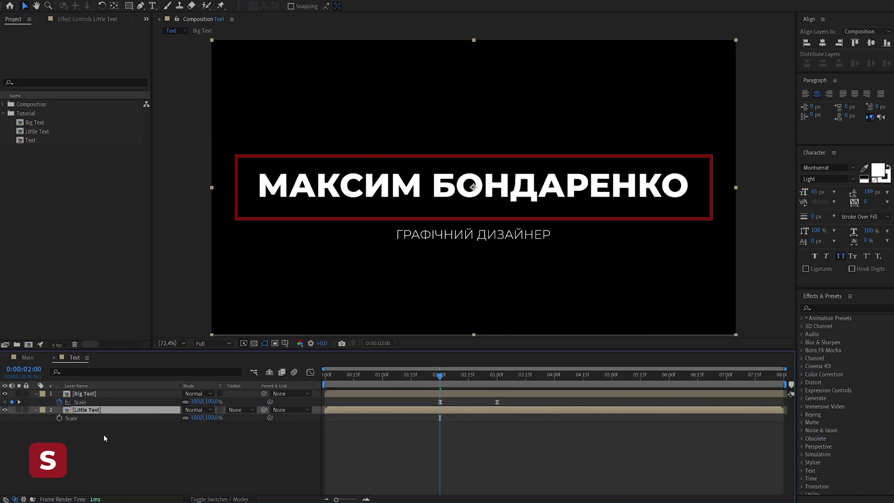
left_click(59, 418)
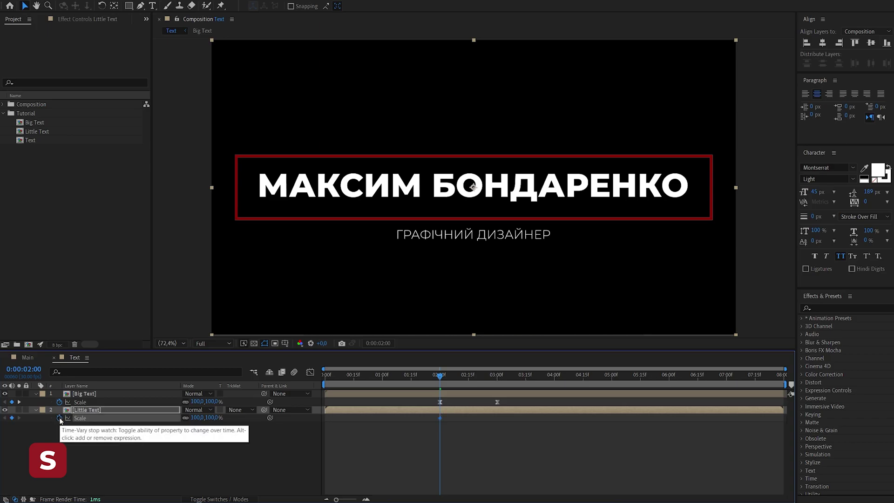
left_click(498, 378)
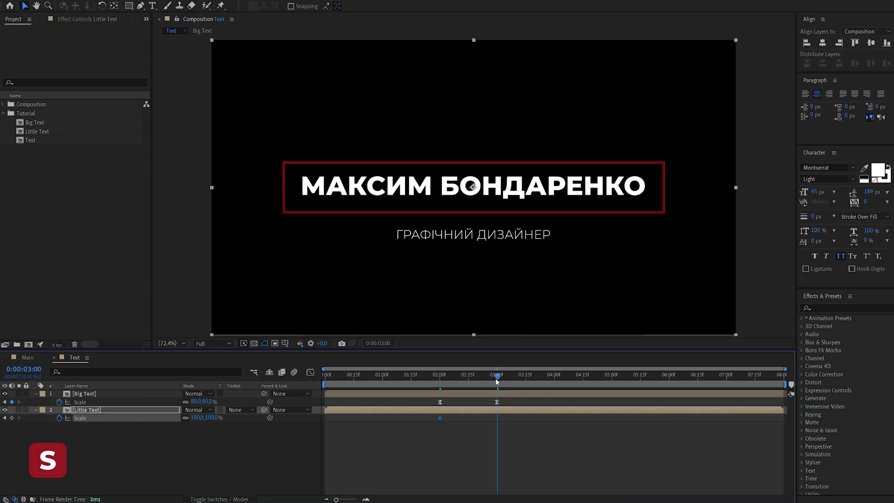
left_click(198, 417)
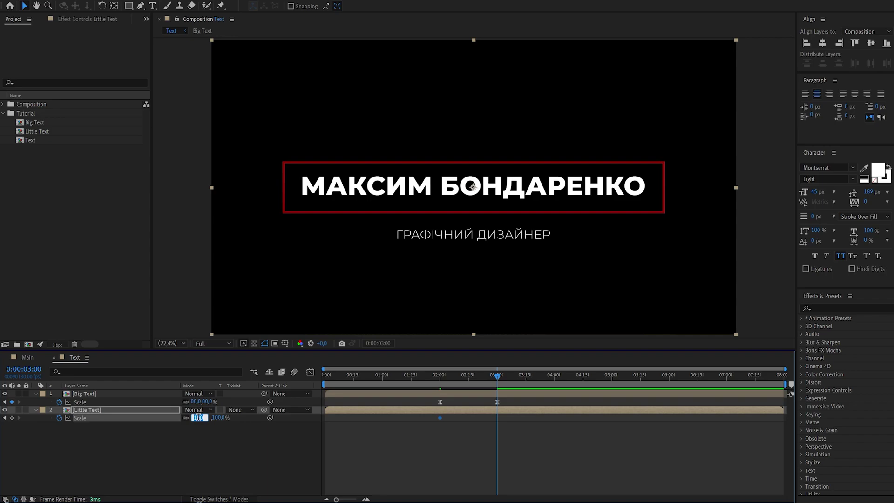
type("133")
key("Return")
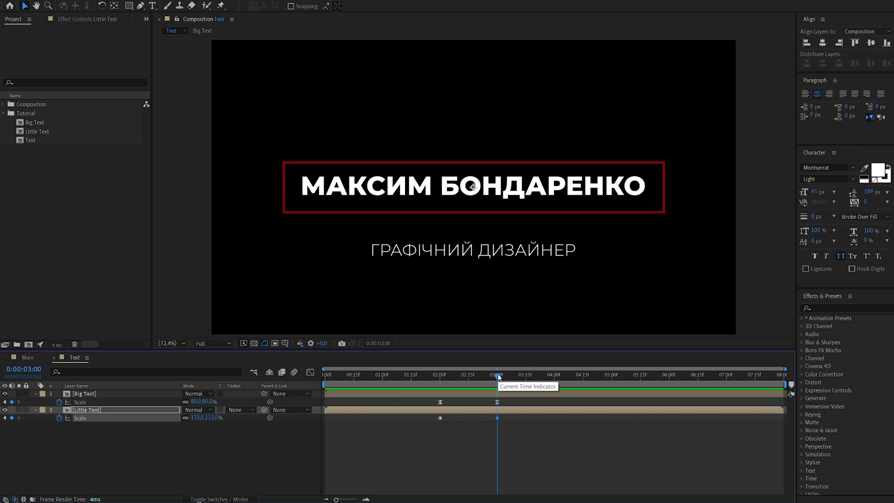
left_click_drag(485, 376, 440, 386)
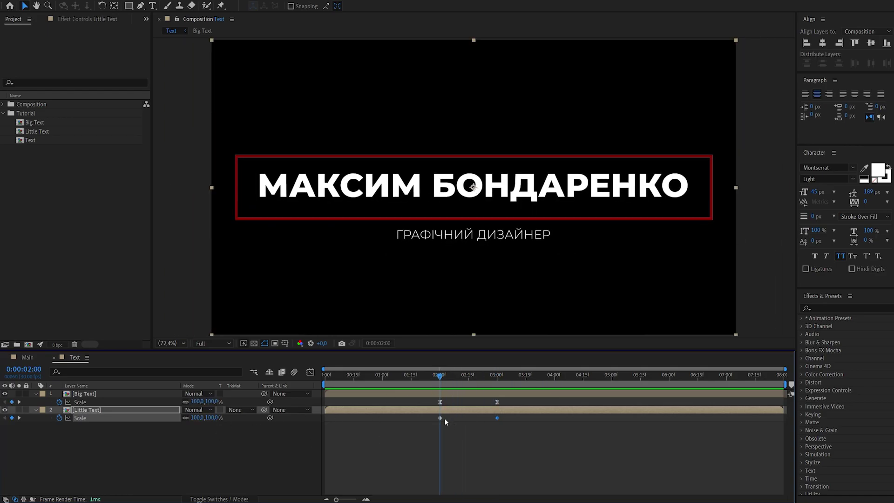
Step: Keyframe Little Text's position at 2:00, then raise it to 960,457 at 3:00 and preview
left_click(125, 409)
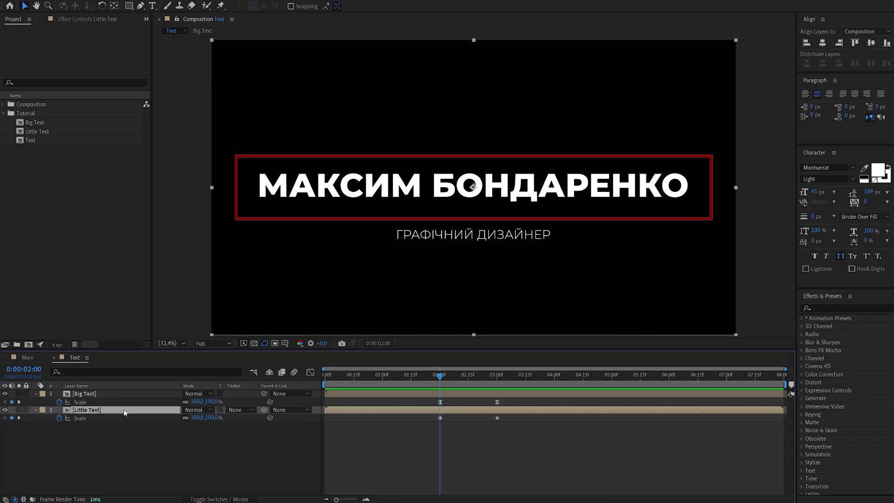
key("shift+p")
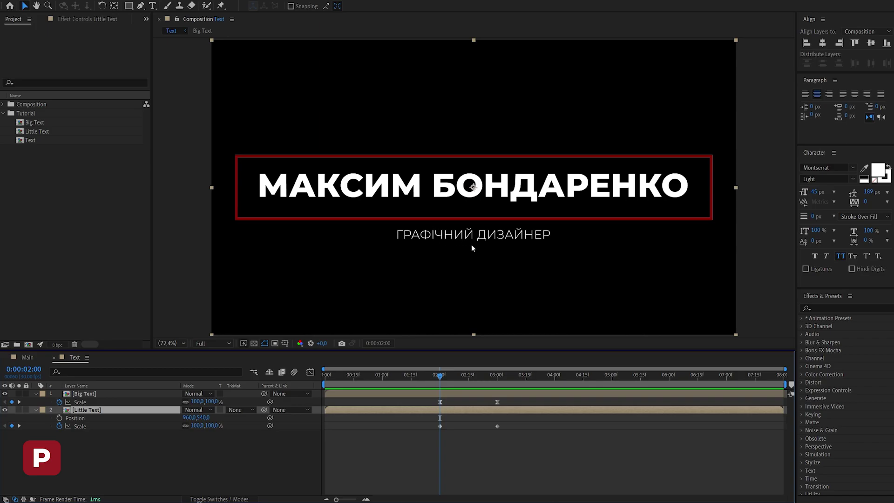
left_click(59, 418)
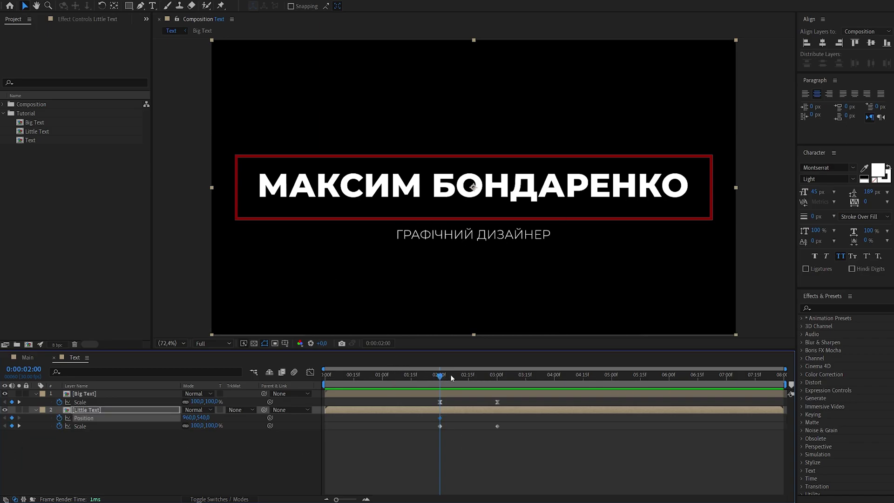
left_click(497, 377)
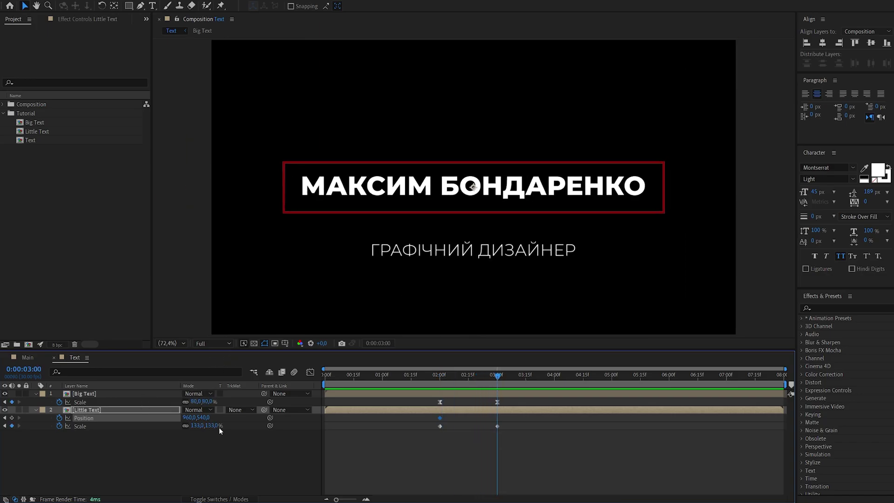
left_click_drag(203, 418, 167, 419)
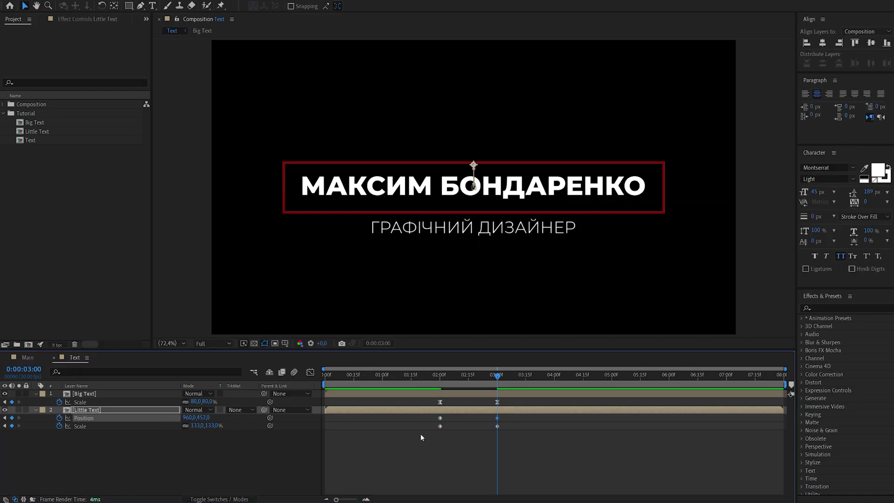
key("space")
key("space")
left_click_drag(519, 437, 418, 418)
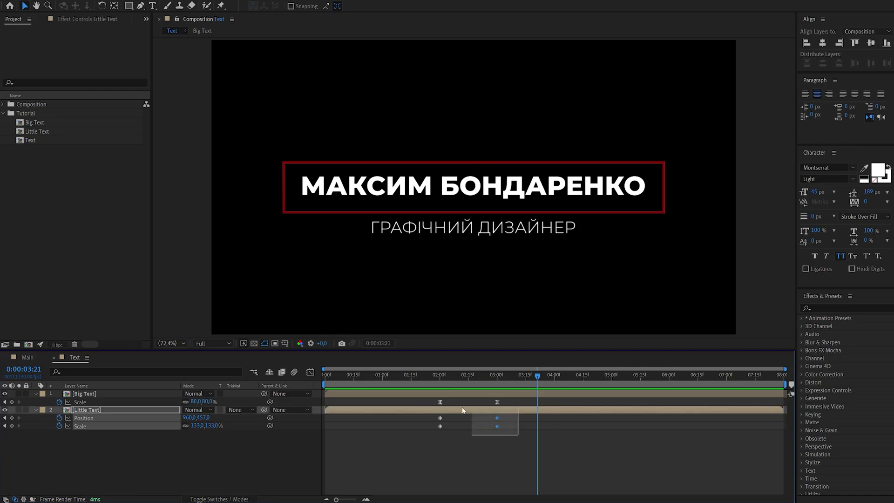
Step: Easy Ease the subtitle's scale and position keyframes, then sharpen their influence in the speed graph
key("F9")
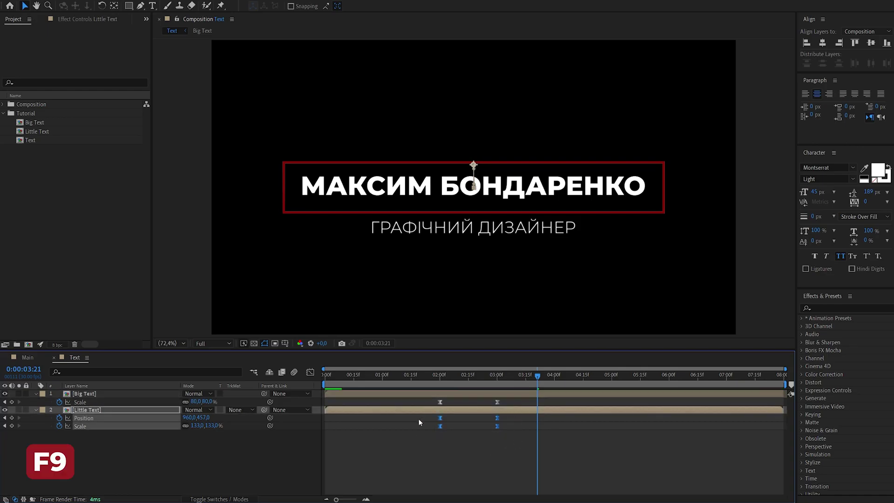
left_click(310, 373)
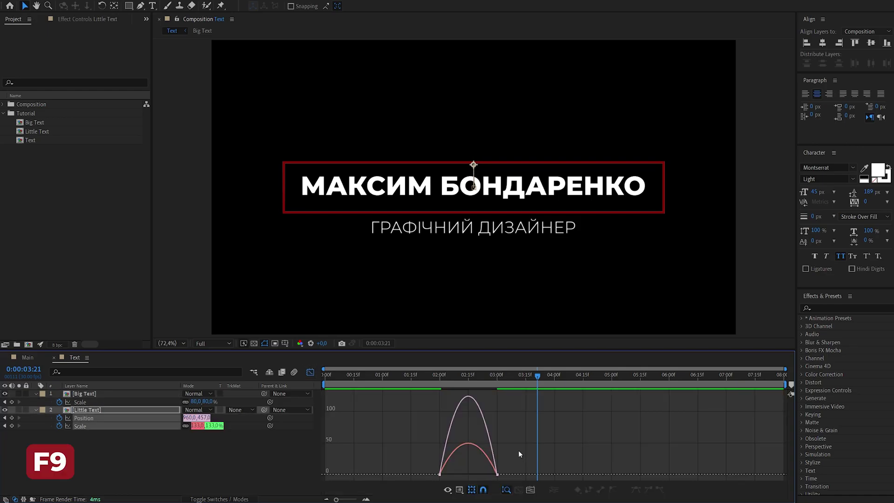
left_click_drag(513, 458, 419, 480)
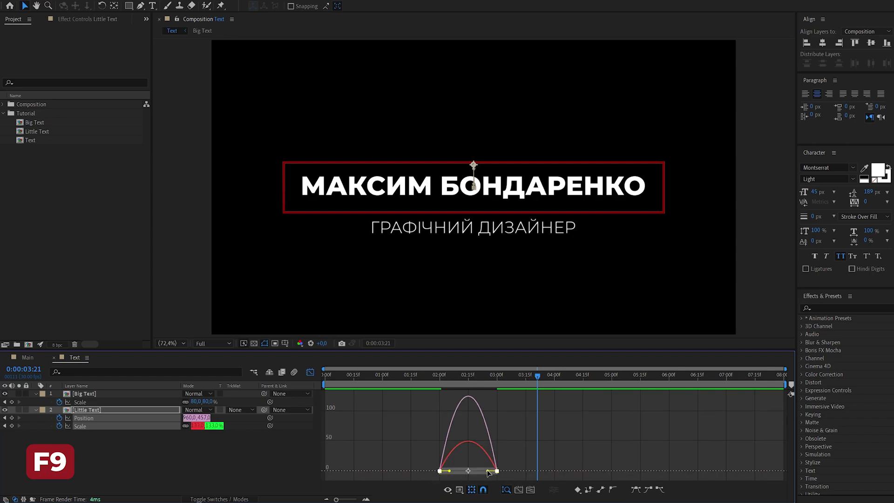
left_click_drag(489, 471, 468, 472)
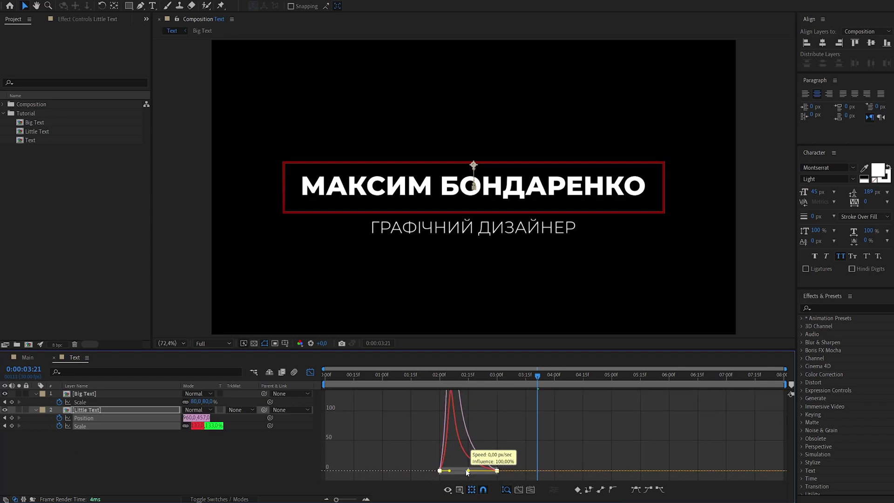
left_click(309, 373)
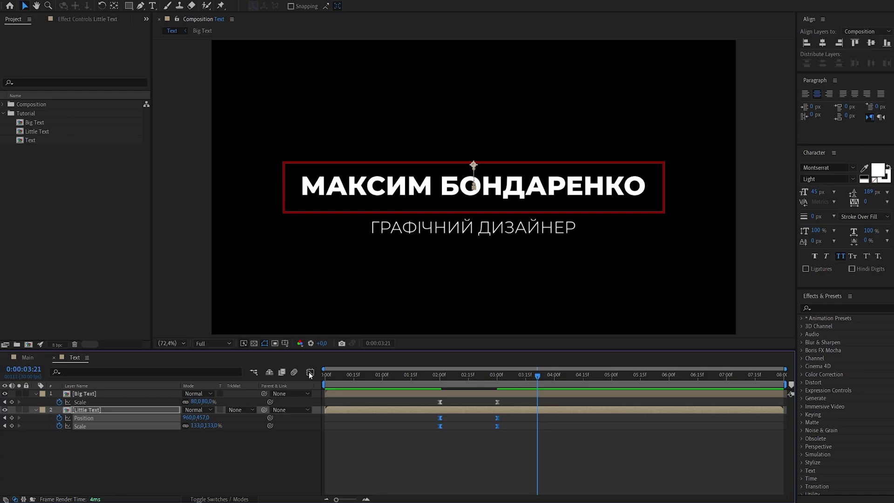
key("space")
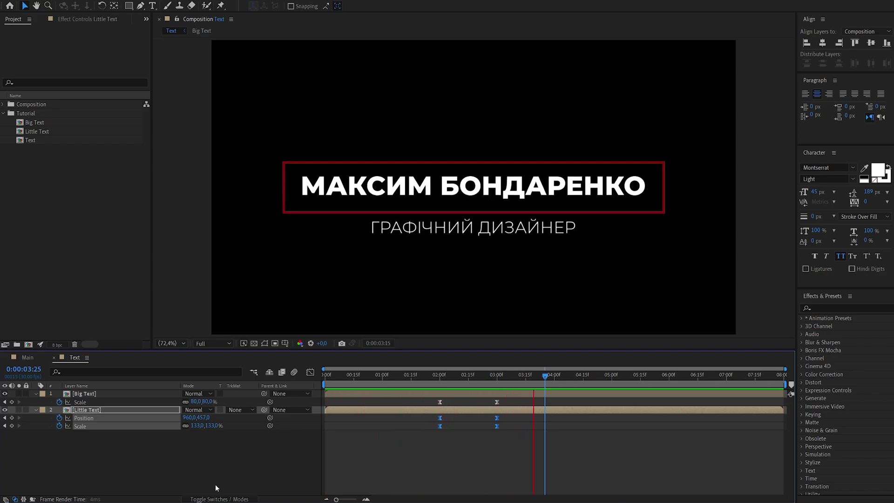
Step: End the work area at 4 seconds and trim the Text composition to it
key("space")
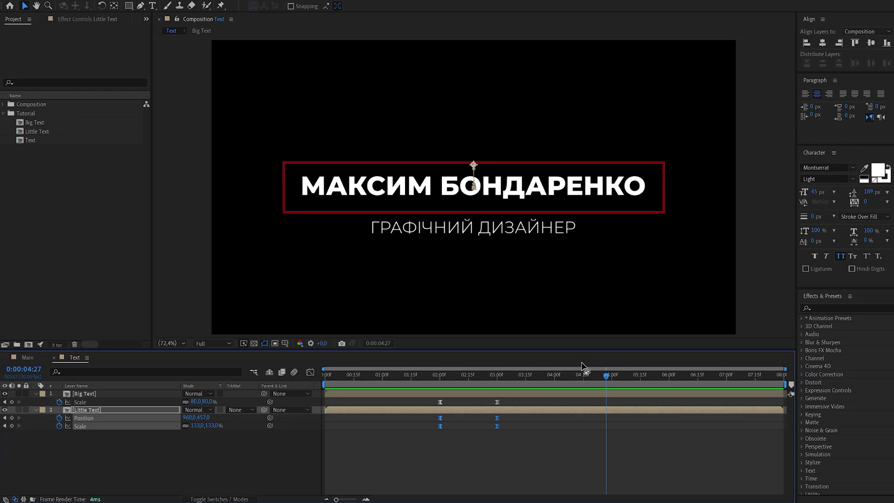
mouse_move(606, 375)
left_mouse_down()
mouse_move(403, 383)
mouse_move(555, 383)
left_mouse_up()
left_click(553, 390)
key("n")
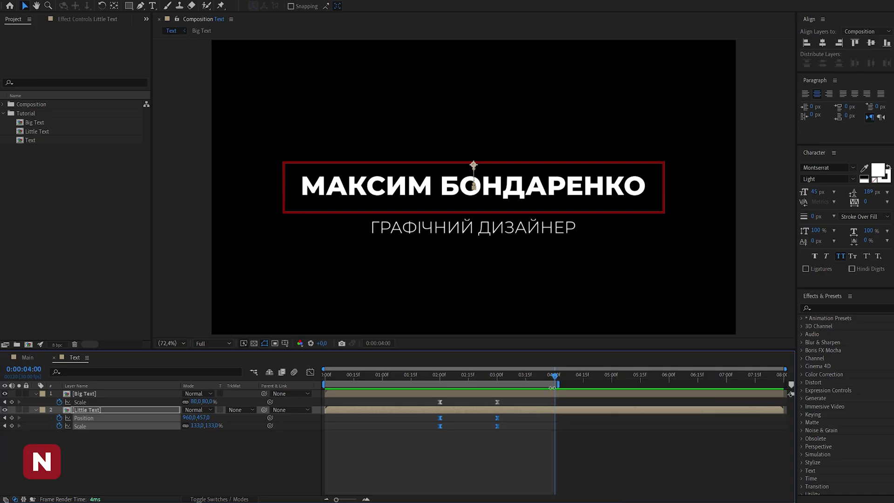
right_click(530, 387)
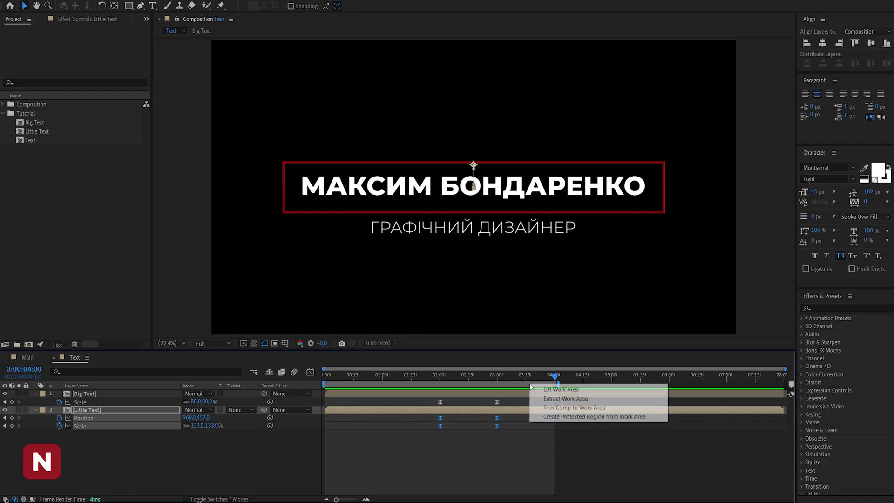
left_click(572, 412)
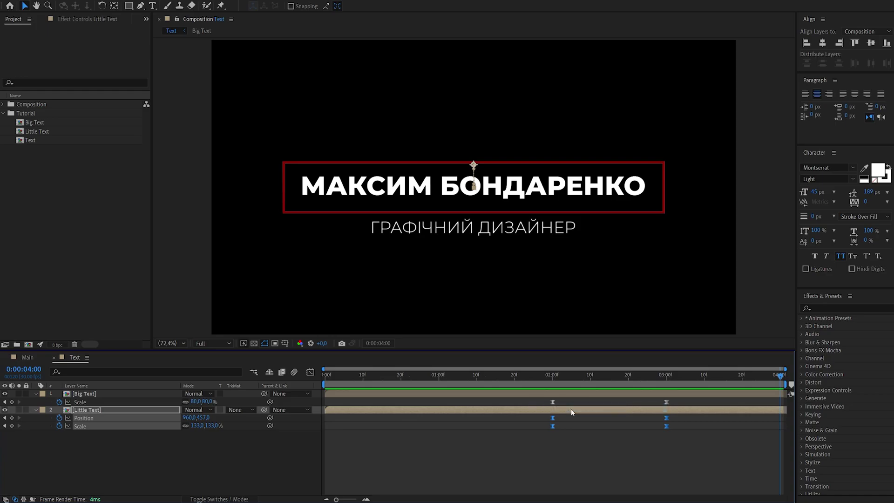
left_click(87, 432)
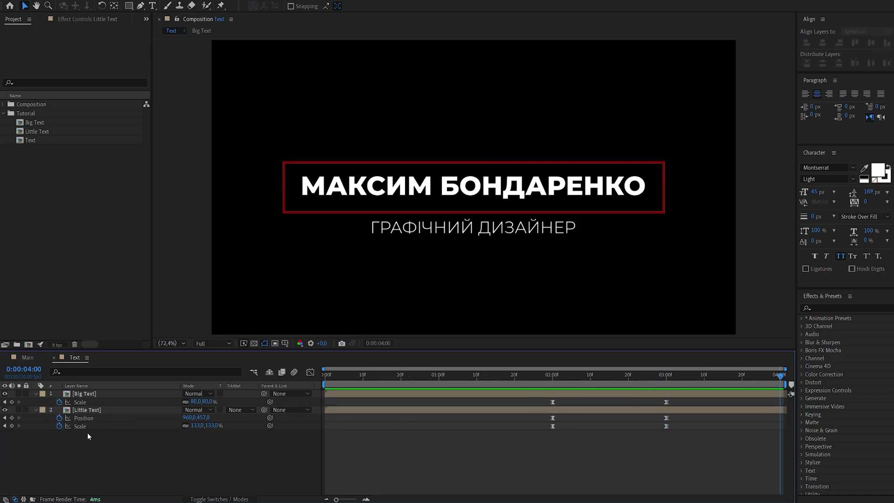
Step: Collapse Big Text and Little Text and pre-compose both into TEXT_Composition
left_click(36, 394)
left_click(36, 402)
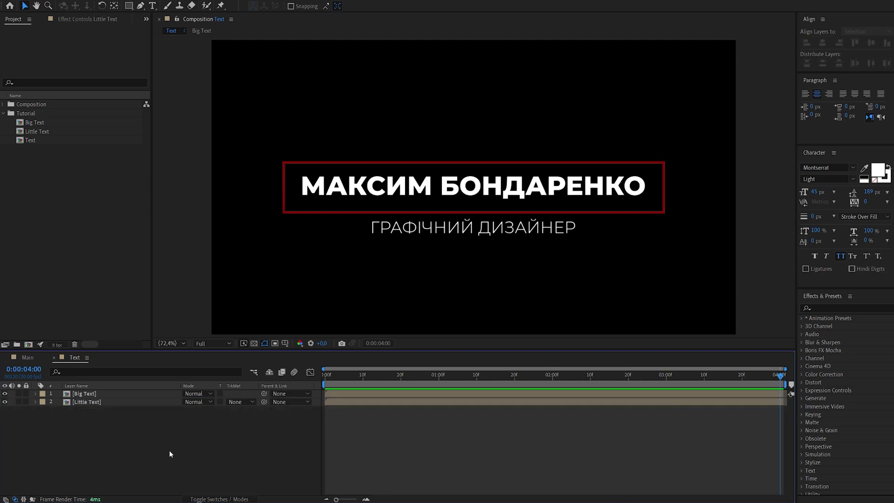
left_click_drag(158, 443, 80, 392)
right_click(127, 394)
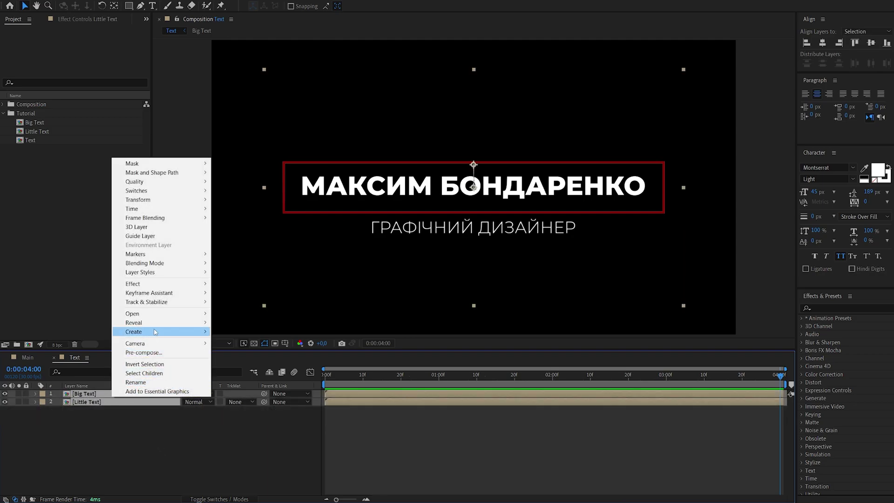
left_click(143, 352)
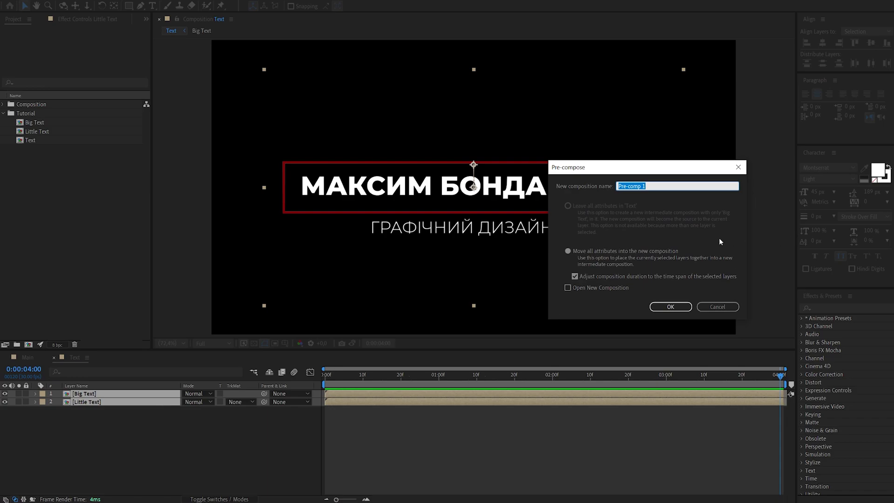
type("T_Co")
type("mposition")
key("Return")
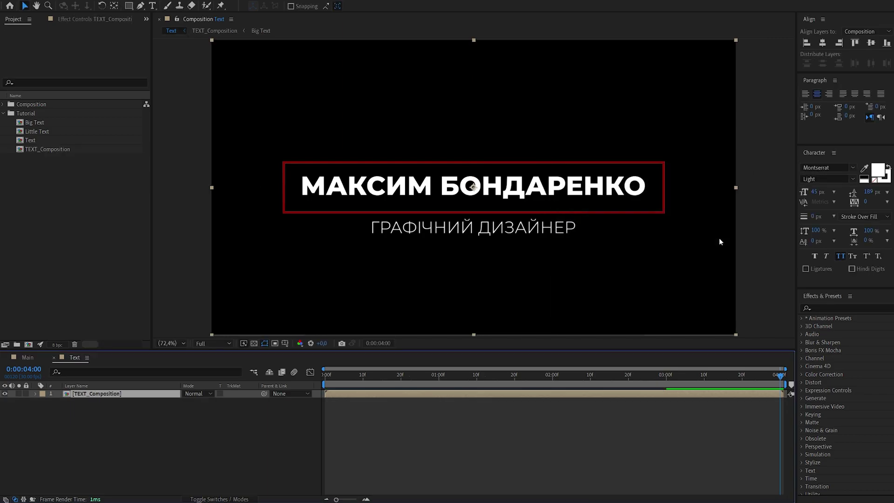
Step: Enable Time Remapping on the TEXT_Composition layer and play through the title animation
right_click(142, 396)
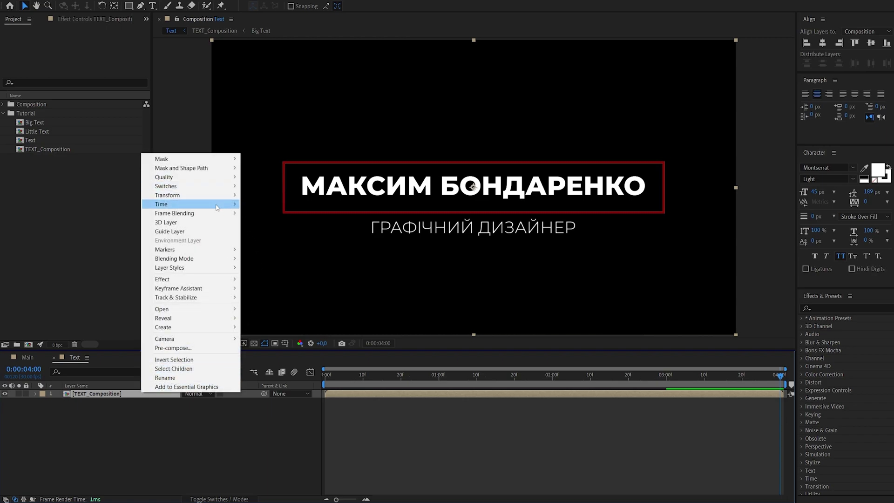
mouse_move(217, 207)
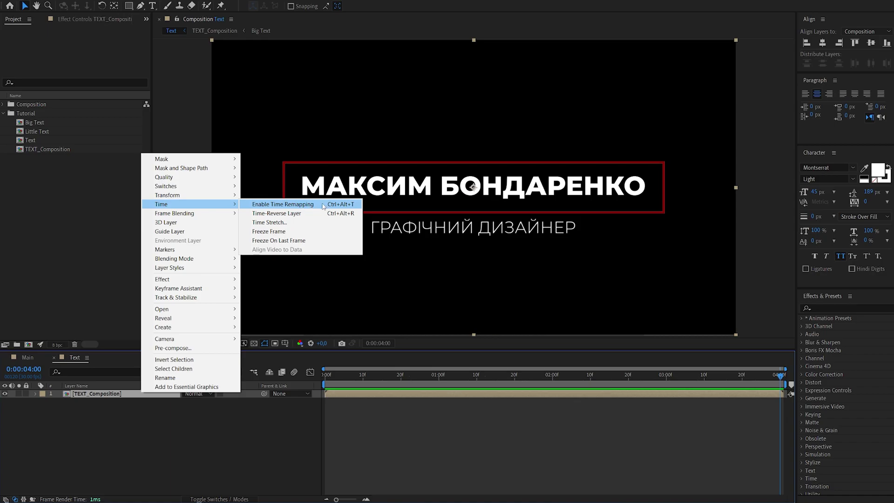
left_click(323, 206)
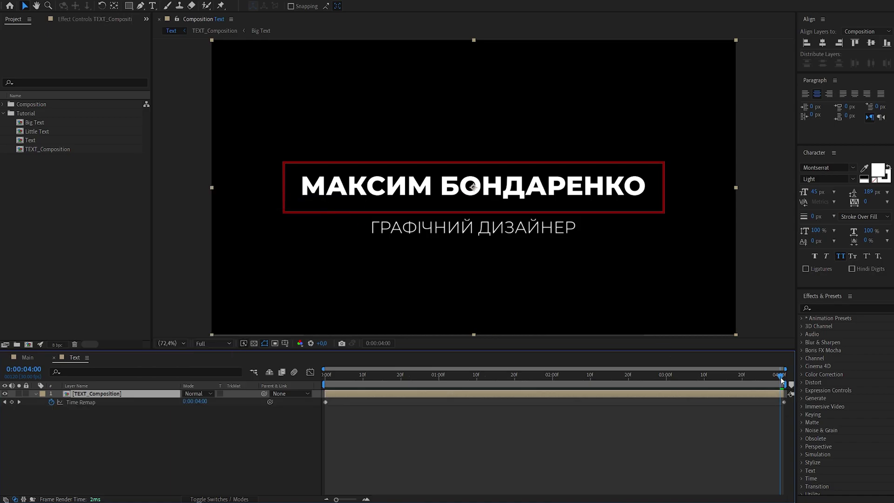
mouse_move(781, 378)
left_mouse_down()
mouse_move(468, 375)
mouse_move(753, 388)
mouse_move(787, 378)
mouse_move(260, 381)
left_mouse_up()
key("space")
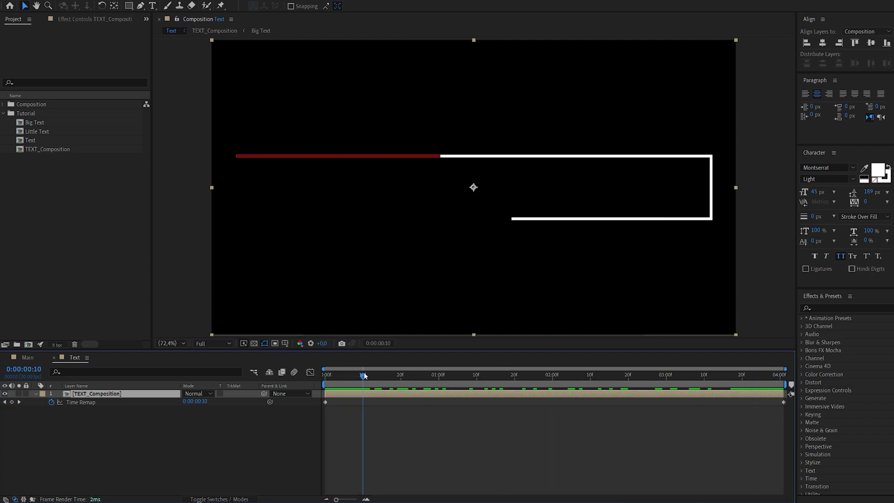
left_click_drag(546, 385, 790, 383)
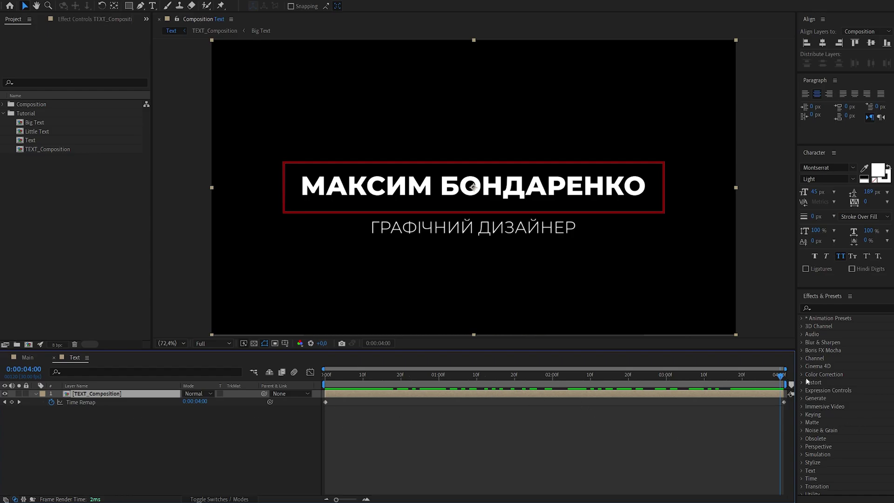
left_click_drag(782, 378, 455, 368)
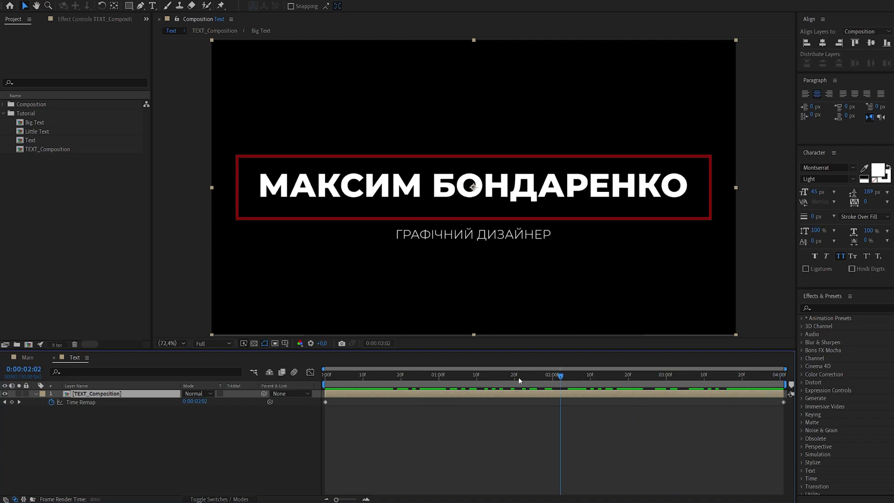
left_click(192, 465)
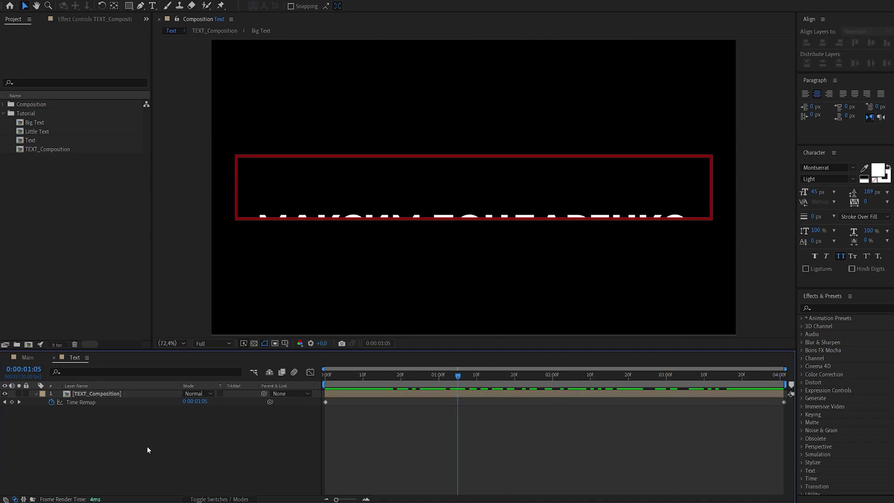
Step: Change the Text composition duration from 4 seconds to 0:00:08:00
key("ctrl+k")
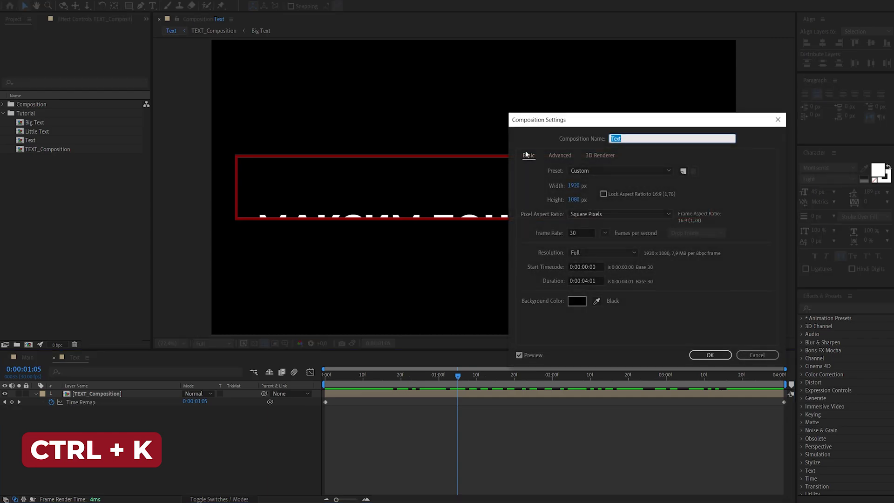
left_click(587, 281)
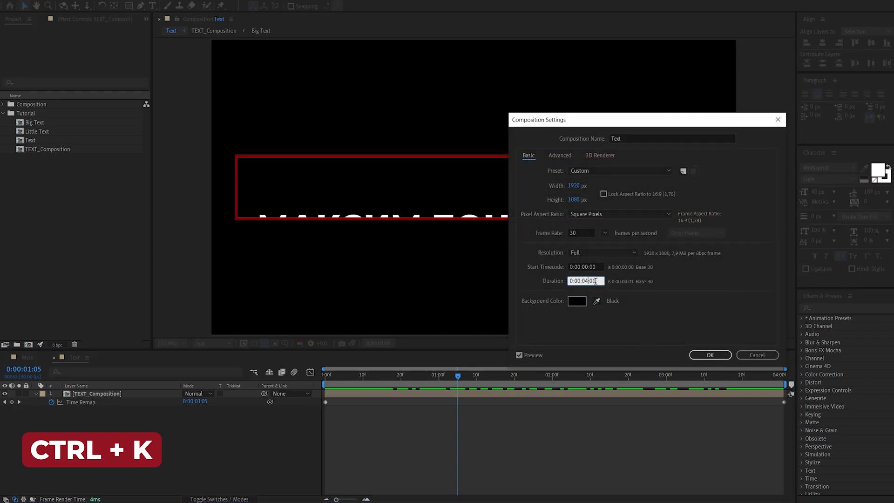
key("BackSpace")
type("8")
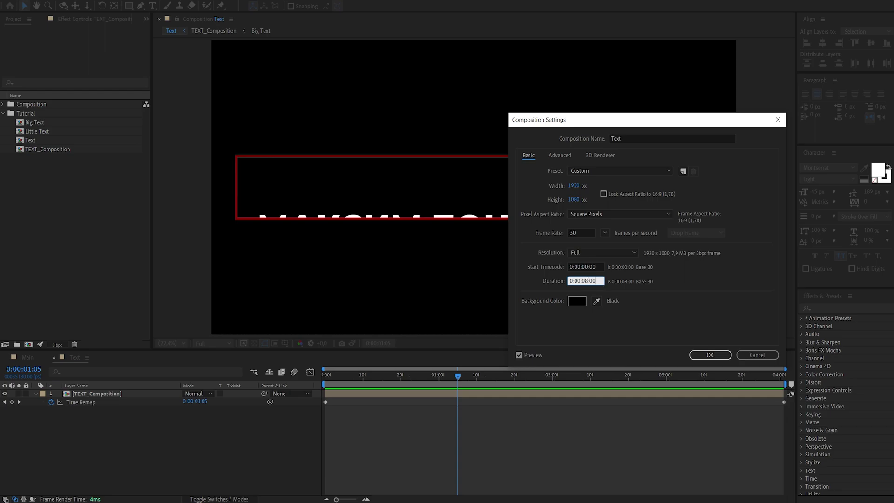
key("Return")
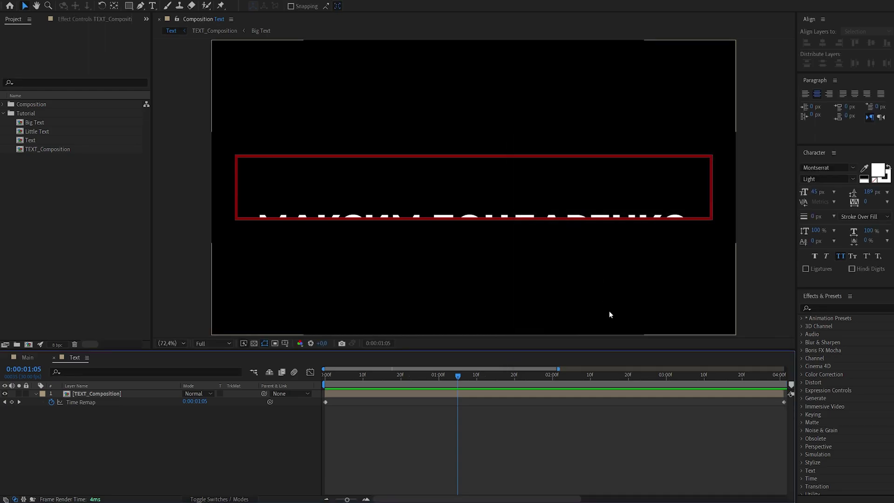
Step: Extend the TEXT_Composition layer's out point to the 8-second end of the composition
mouse_move(458, 375)
left_mouse_down()
mouse_move(347, 385)
mouse_move(781, 376)
left_mouse_up()
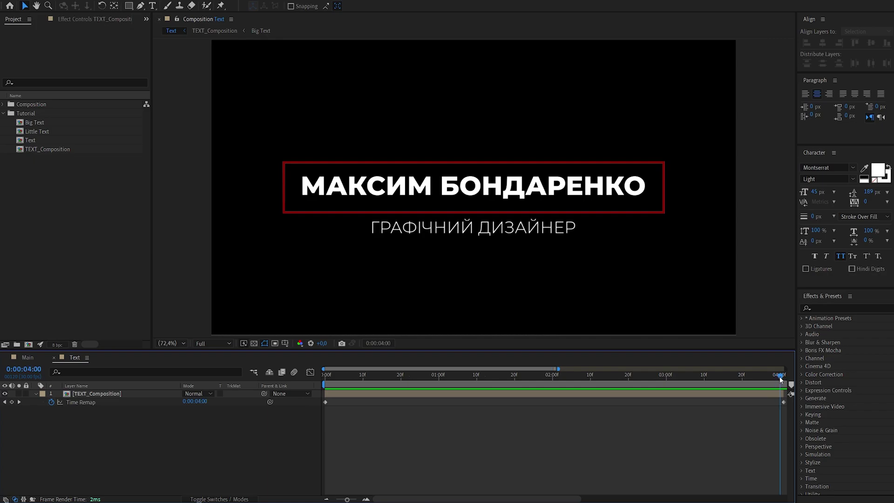
left_click_drag(347, 500, 337, 500)
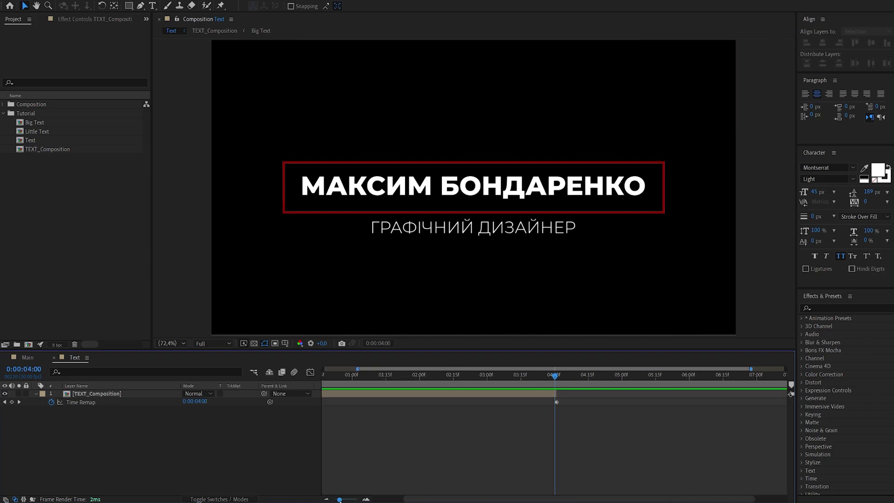
left_click_drag(557, 393, 792, 394)
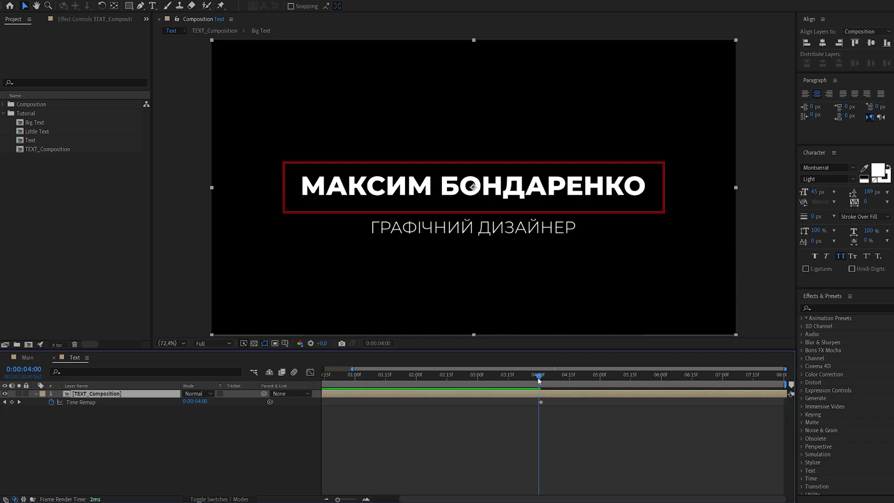
Step: Move the last Time Remap keyframe to 4:00 and edit its value to 0:00:04:00
left_click_drag(539, 381, 541, 380)
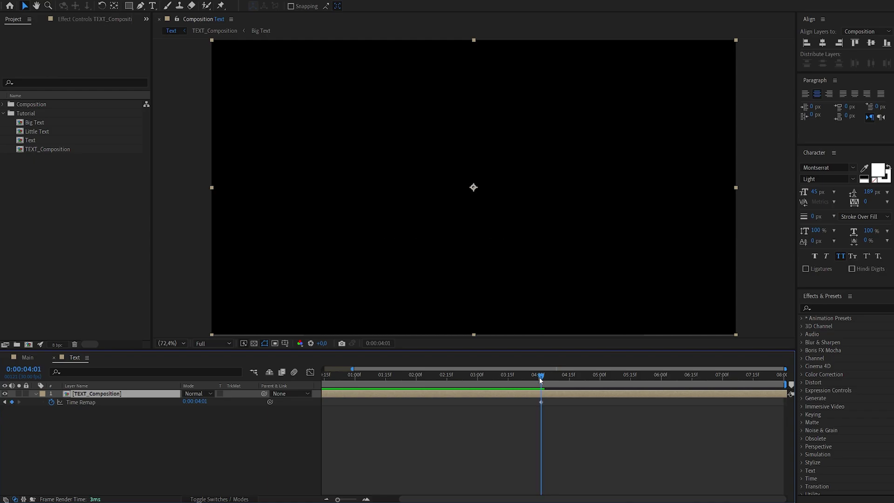
left_click_drag(540, 380, 540, 380)
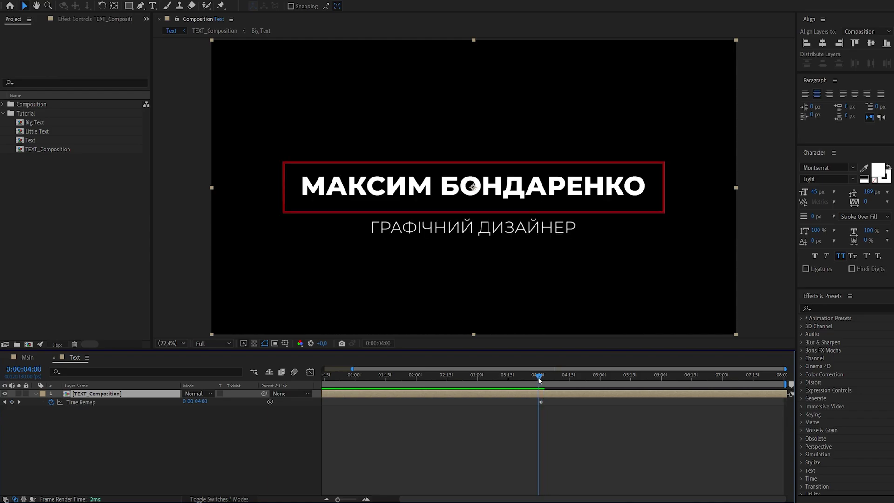
mouse_move(541, 402)
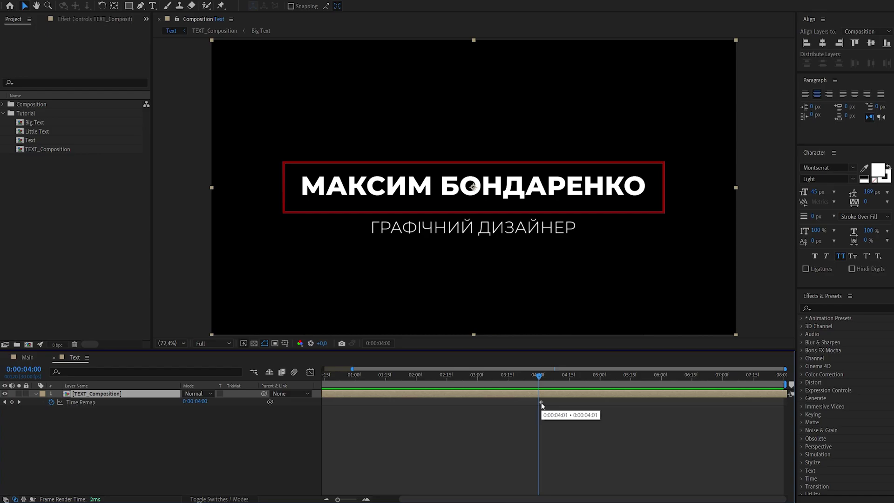
left_click_drag(542, 403, 539, 382)
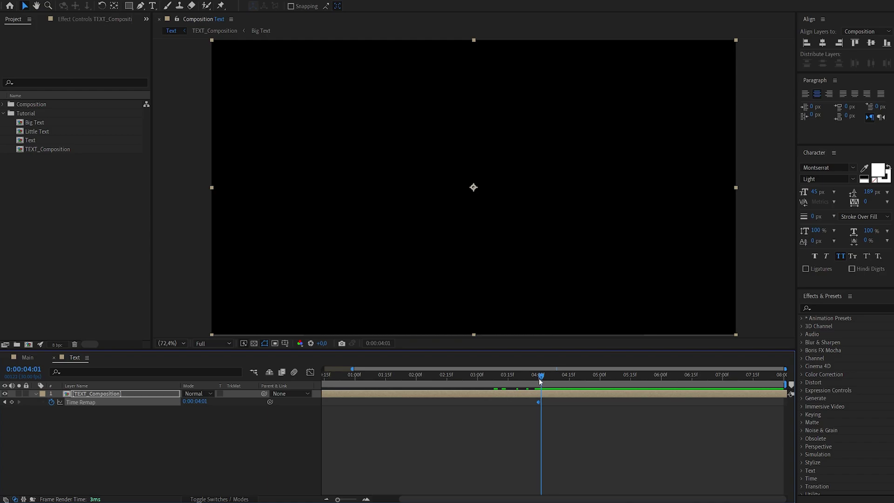
left_click(201, 401)
left_click(208, 403)
Step: Confirm the 0:00:04:00 Time Remap value and move the playhead to the composition's final frame
key("Return")
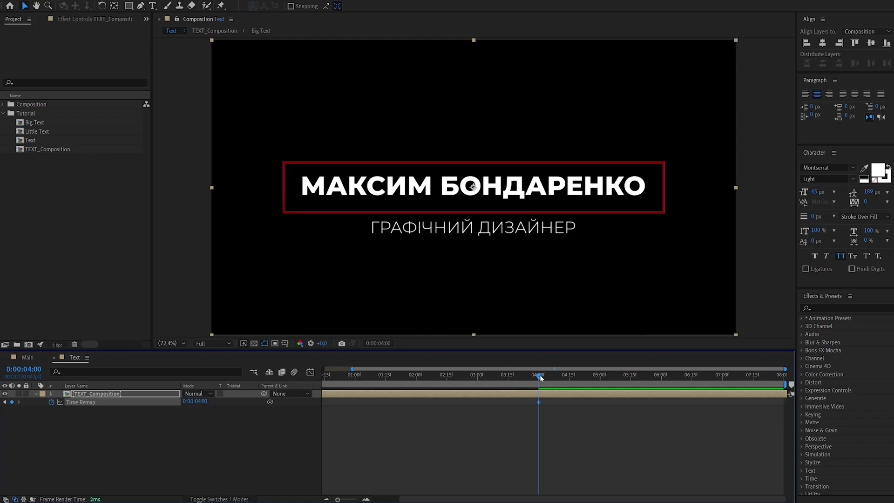
left_click_drag(537, 376, 300, 393)
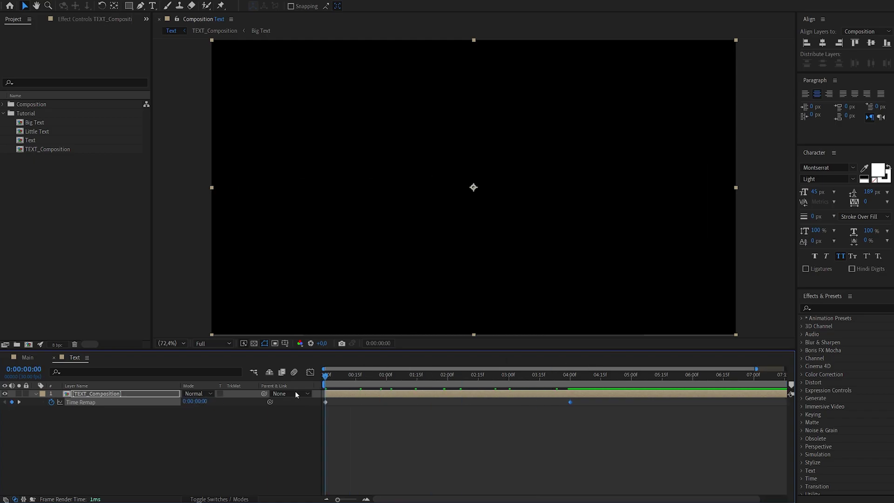
left_click_drag(336, 500, 334, 500)
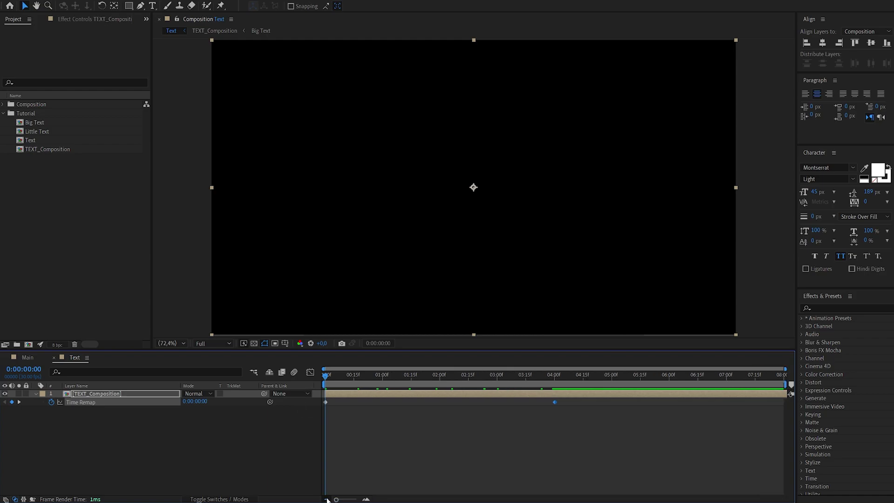
mouse_move(328, 379)
left_mouse_down()
mouse_move(556, 391)
mouse_move(782, 389)
left_mouse_up()
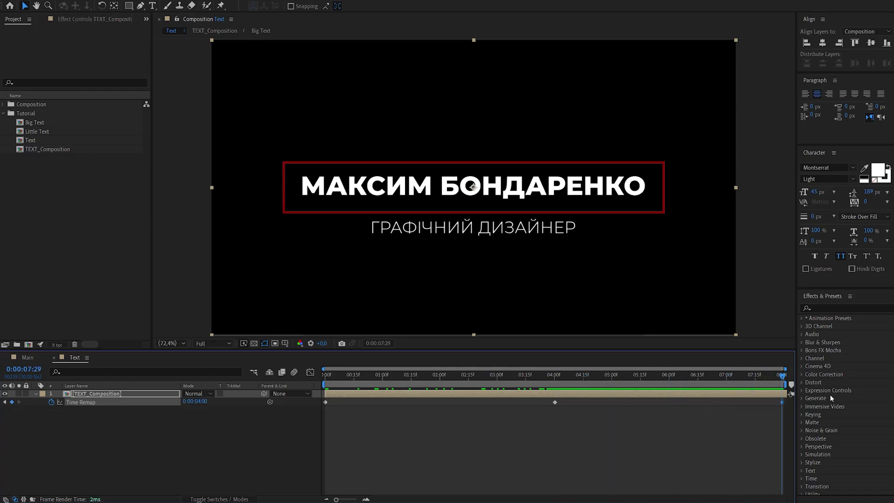
Step: Set Time Remap to 0:00:00:00 at 7:29 and preview the hold-and-reverse animation
left_click(195, 401)
type("0")
key("Return")
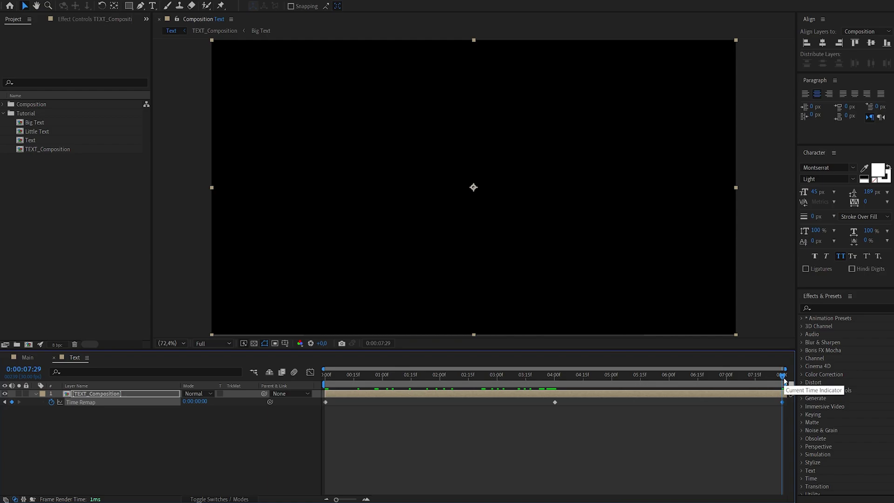
key("space")
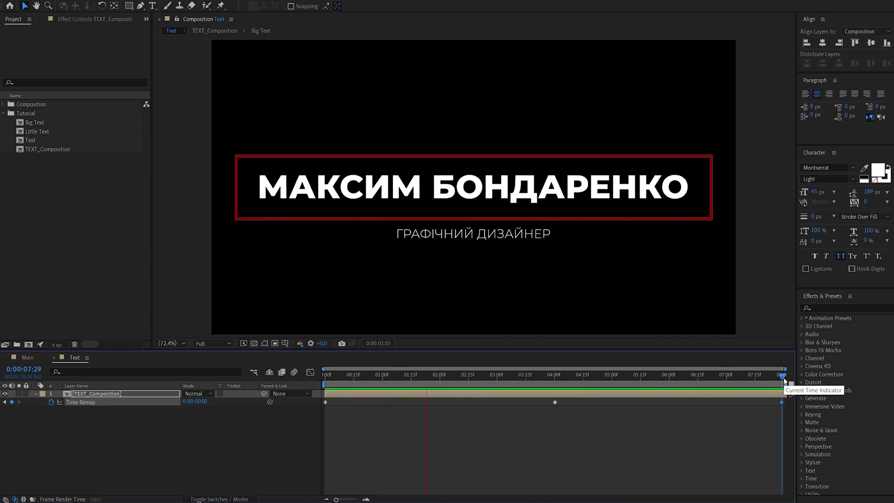